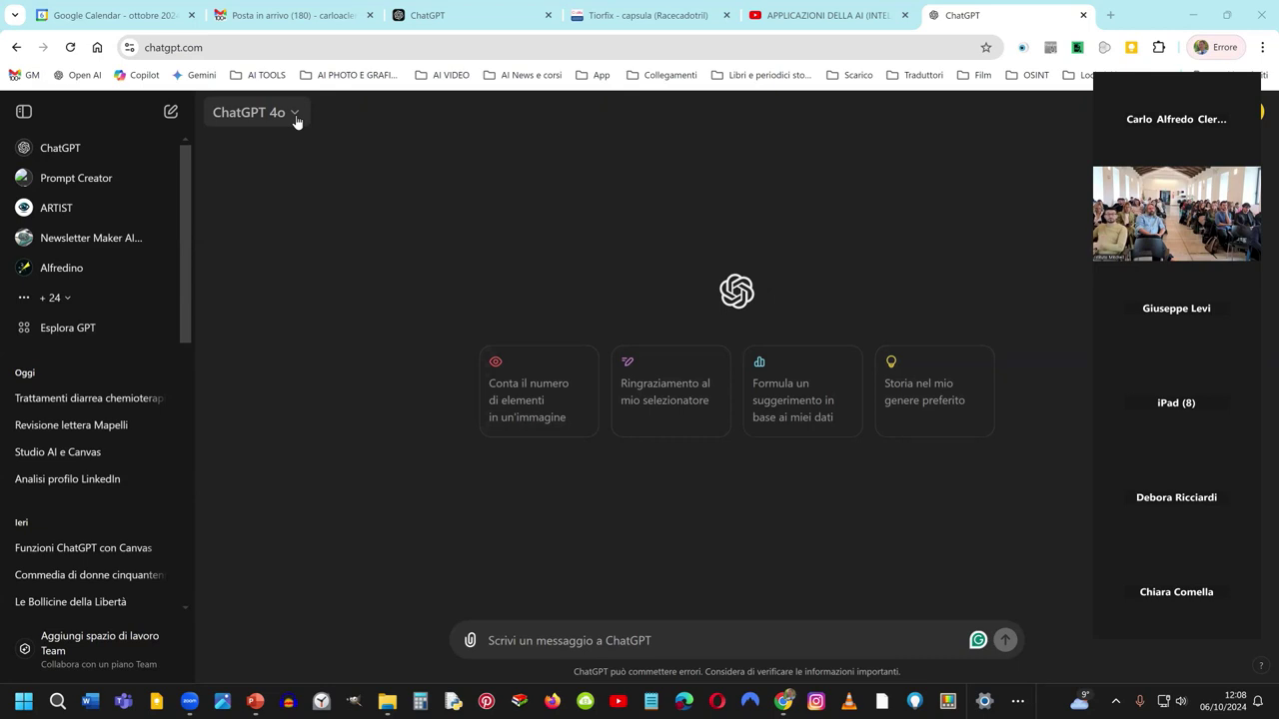
# Step: Examine the list of available ChatGPT models, including the additional ones under "Più modelli"
pyautogui.click(296, 117)
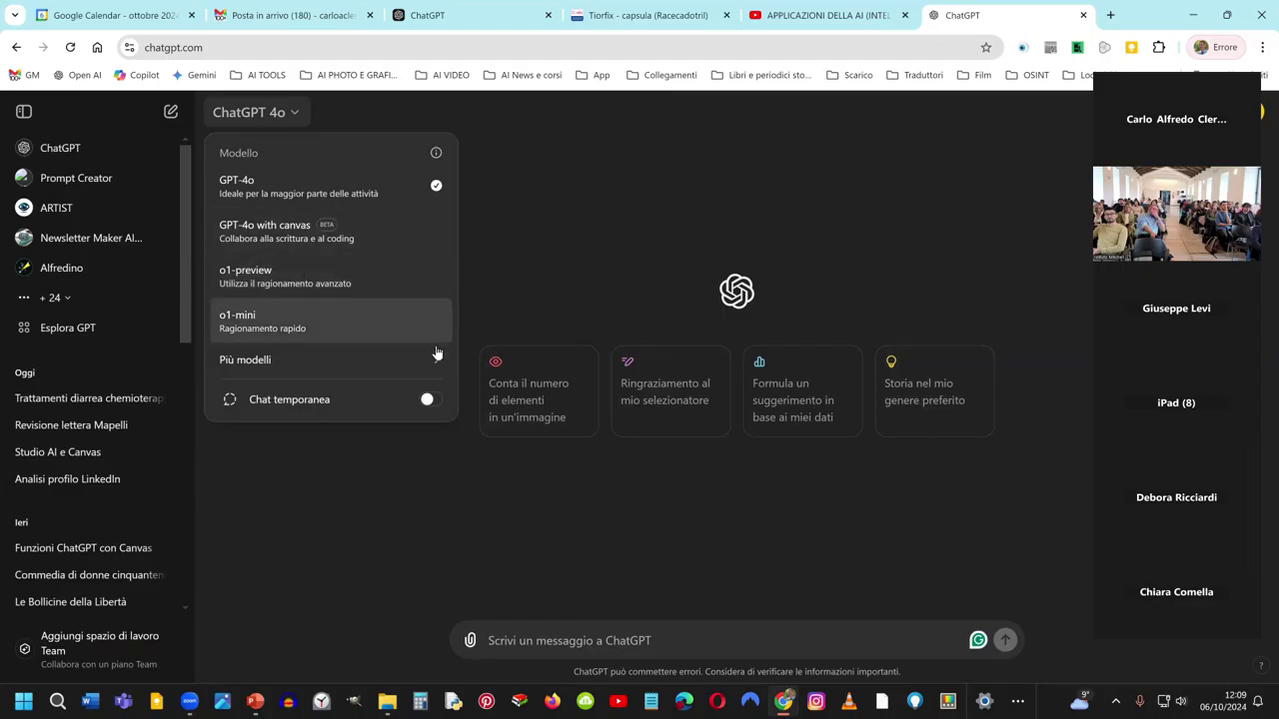
pyautogui.moveTo(437, 364)
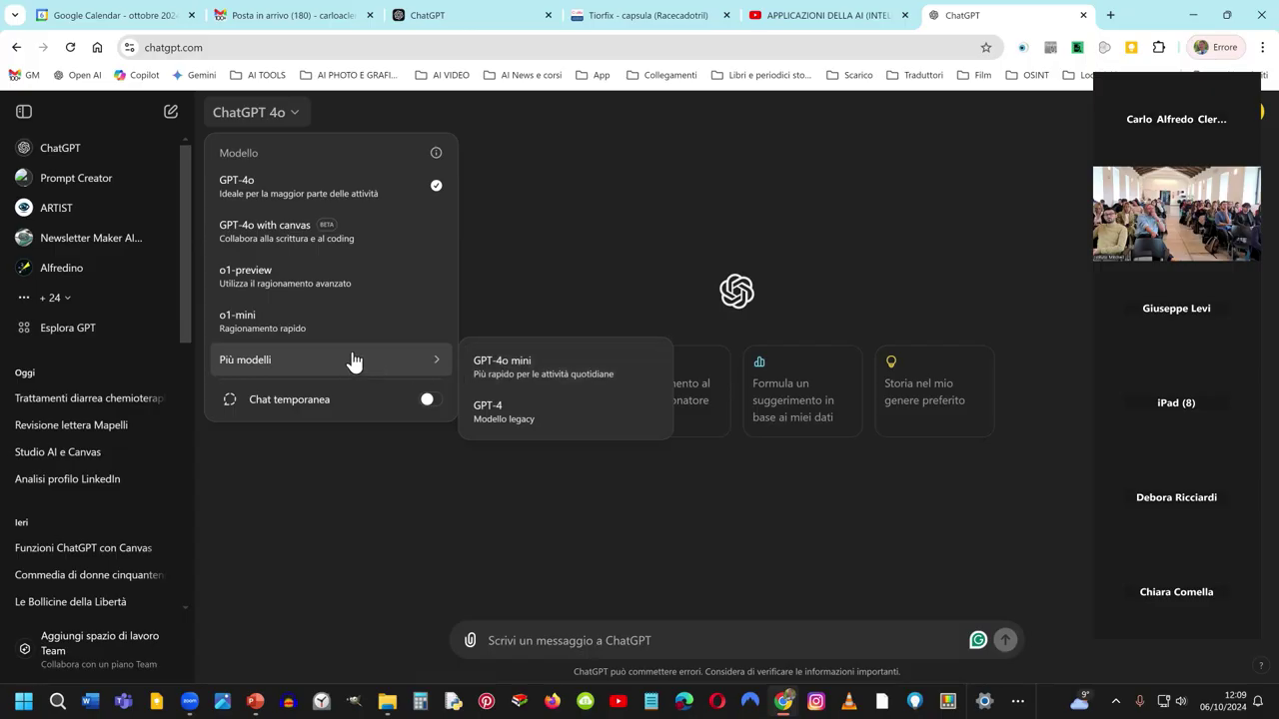
pyautogui.moveTo(322, 360)
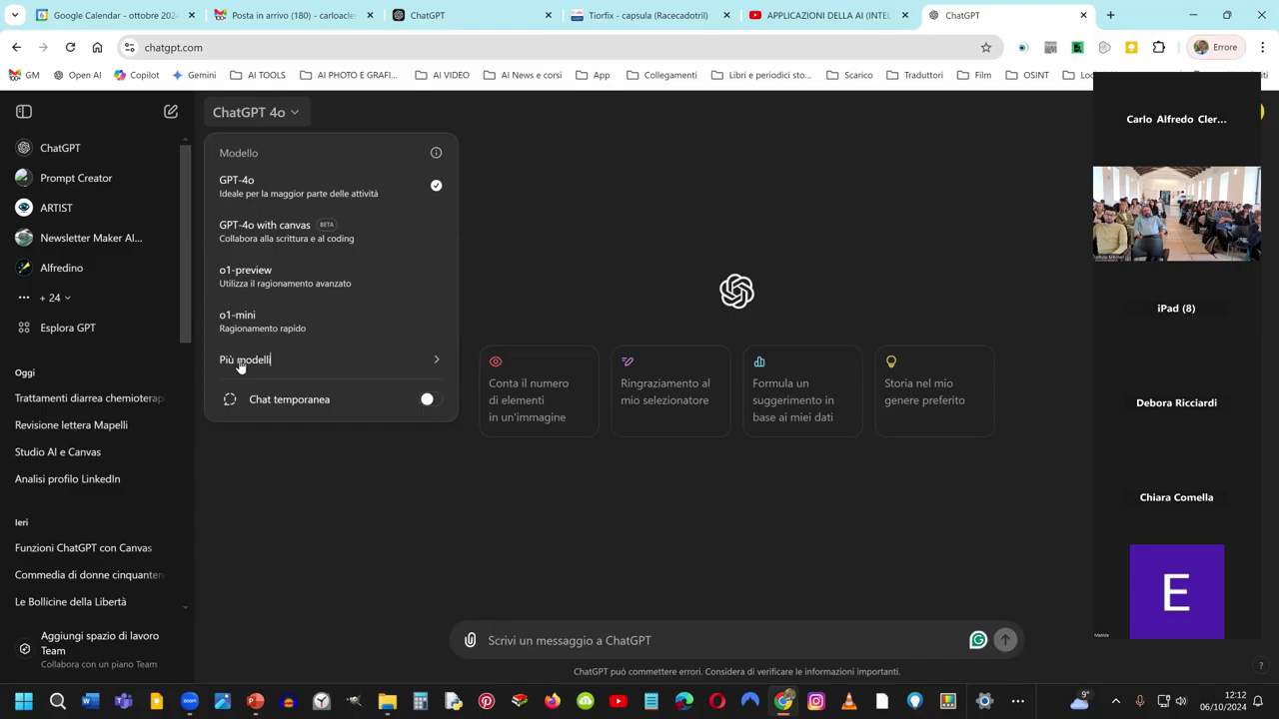
pyautogui.click(550, 641)
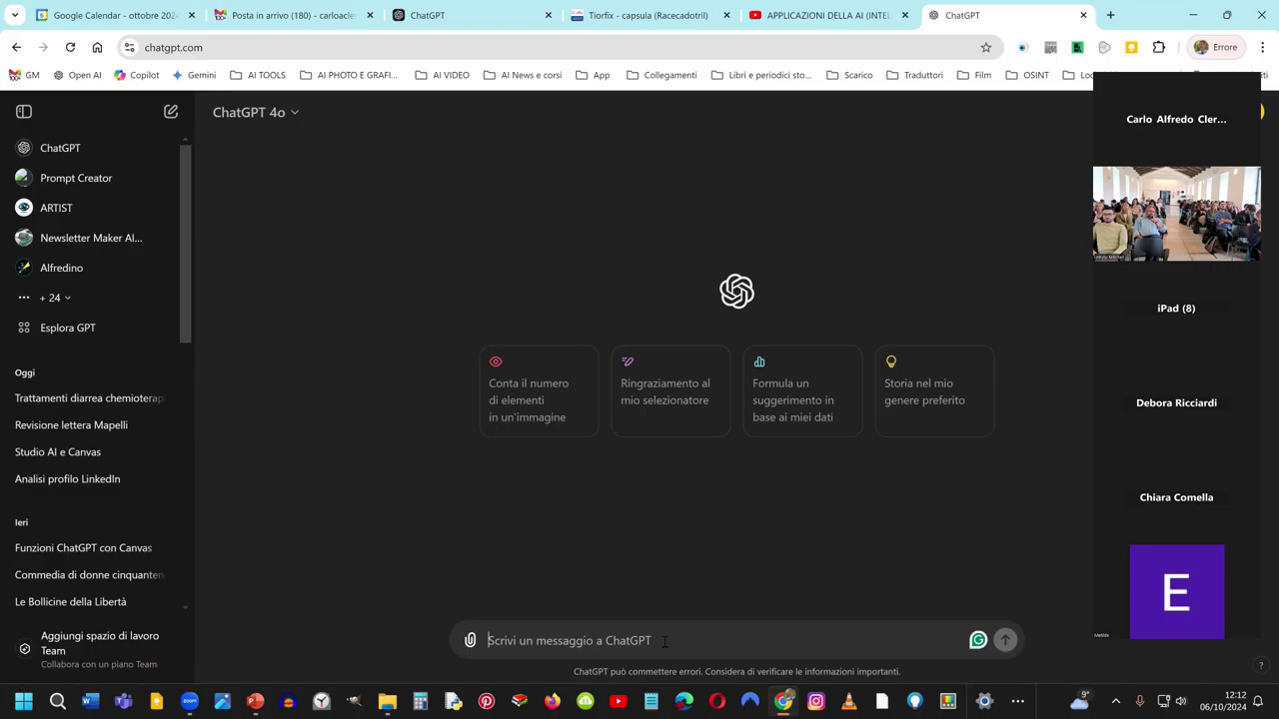
# Step: Switch to the o1-mini model and send the prompt "come si fa la pasta al sugo. dammi indicazioni"
pyautogui.click(295, 113)
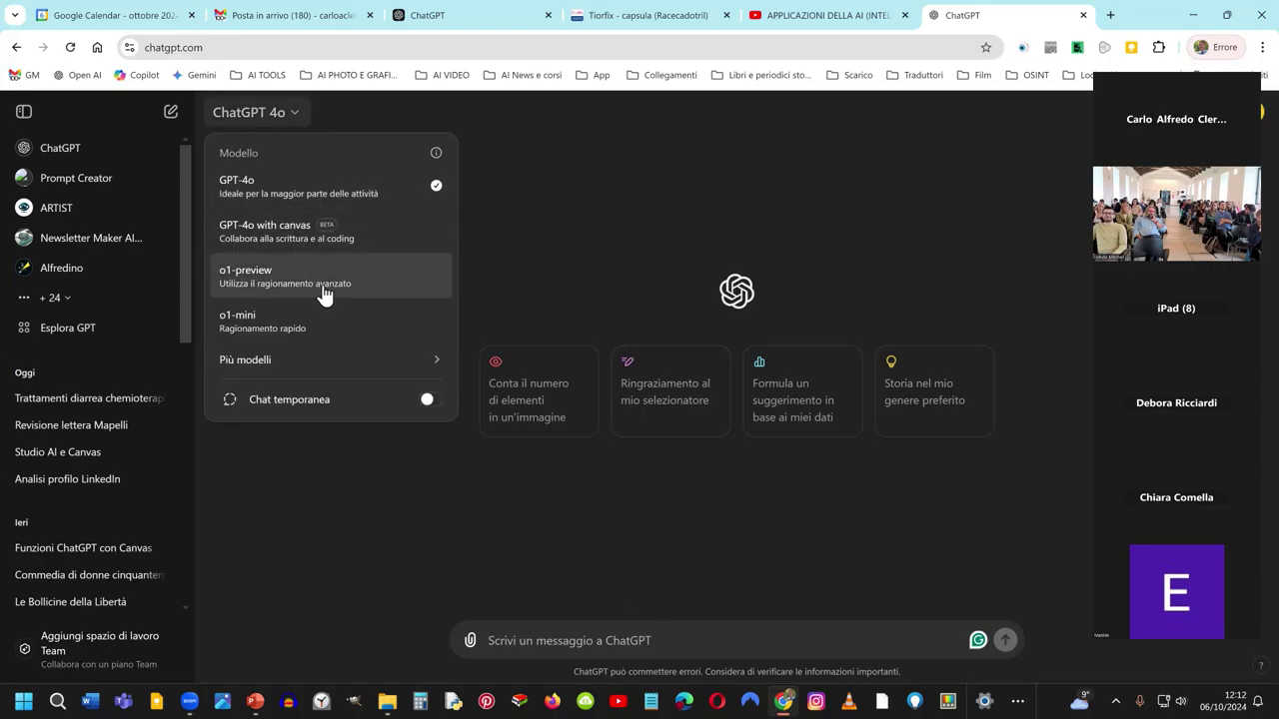
pyautogui.click(327, 321)
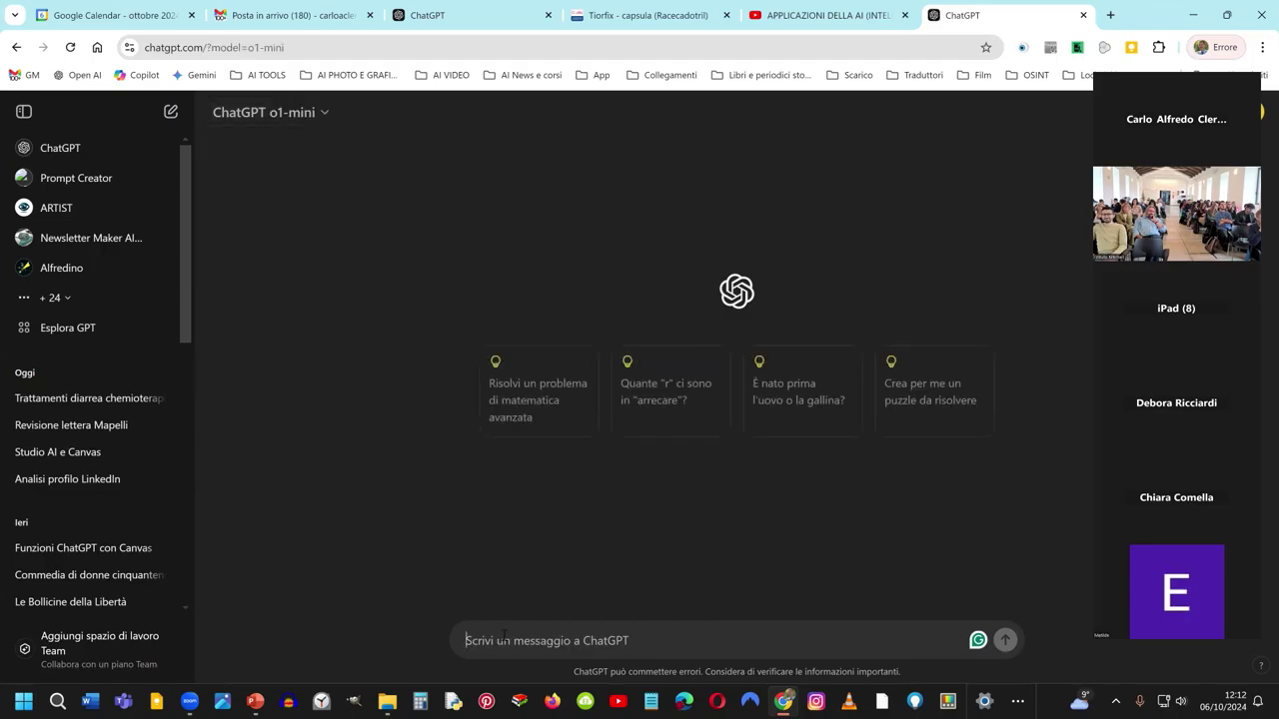
pyautogui.write('come s')
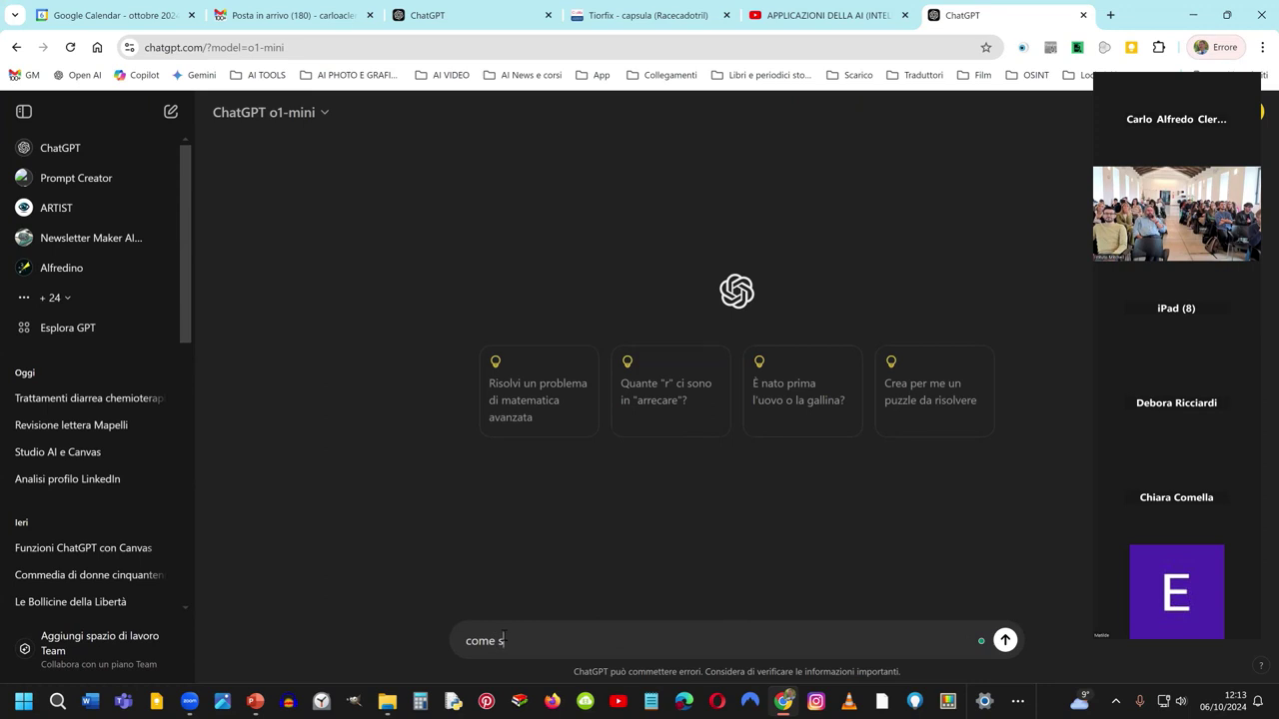
pyautogui.write('i fa la pas')
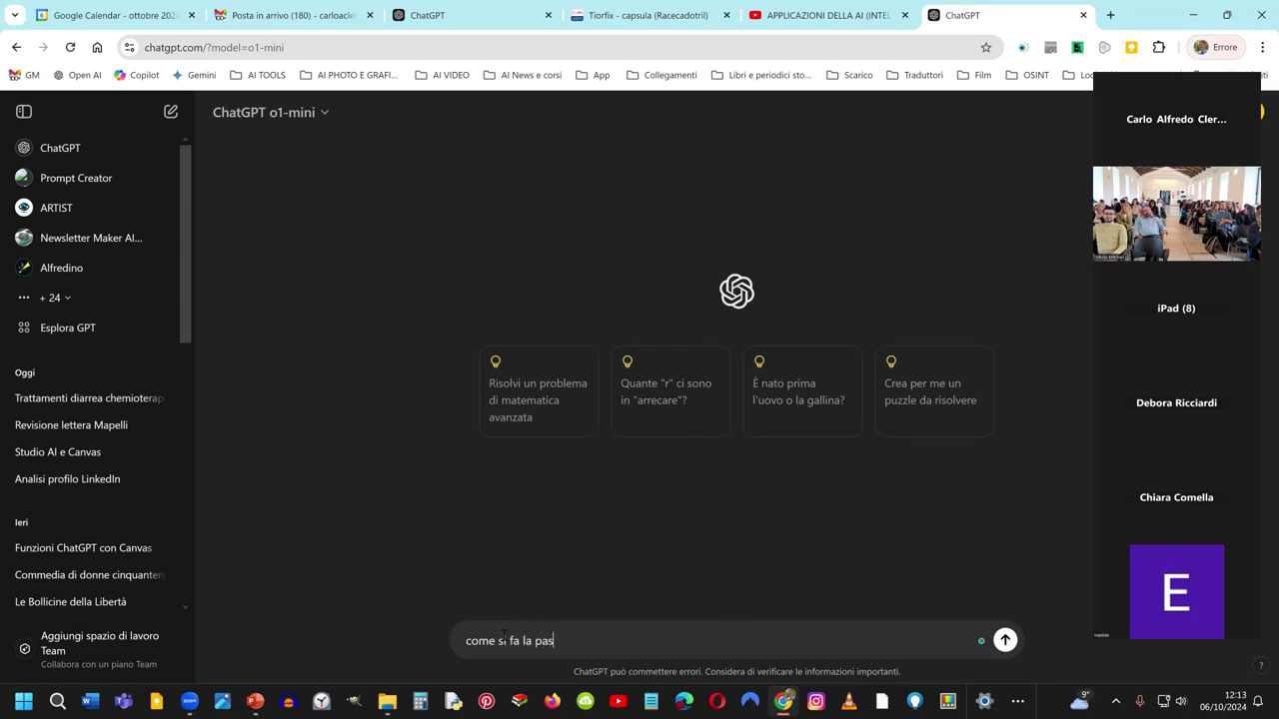
pyautogui.write('ta al su')
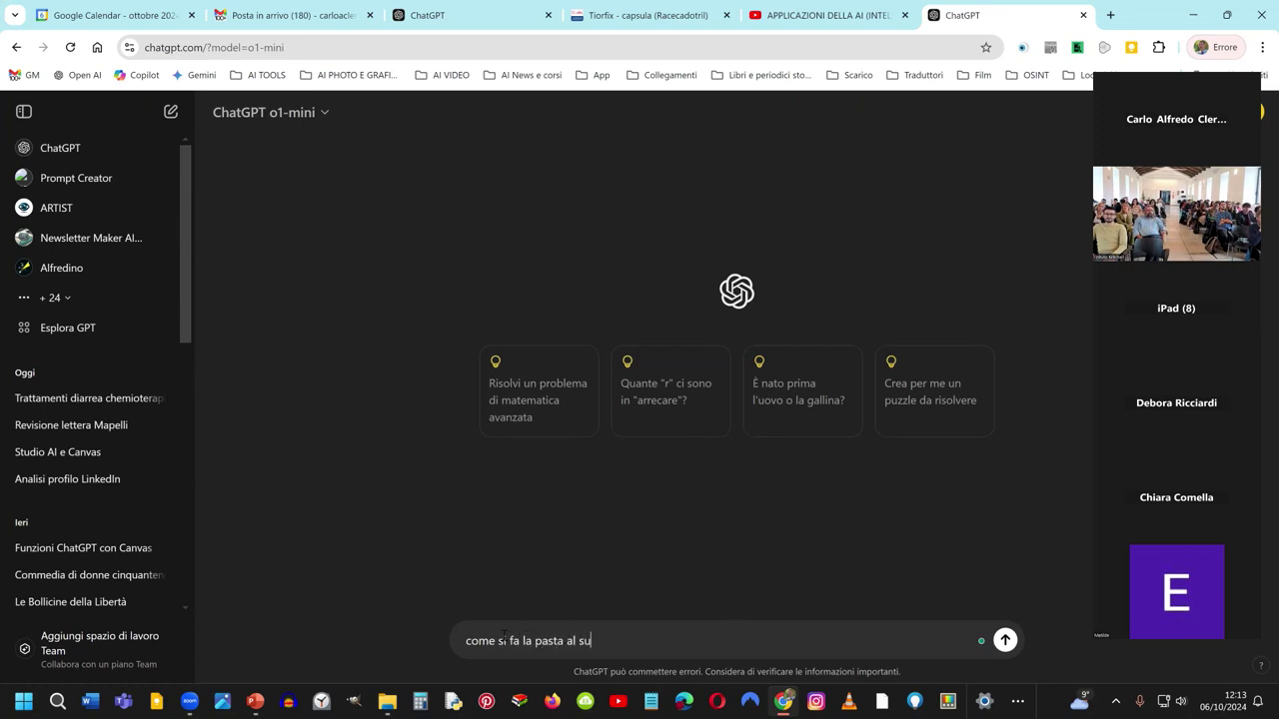
pyautogui.write('go. dammi ind')
pyautogui.write('icazion')
pyautogui.write('i')
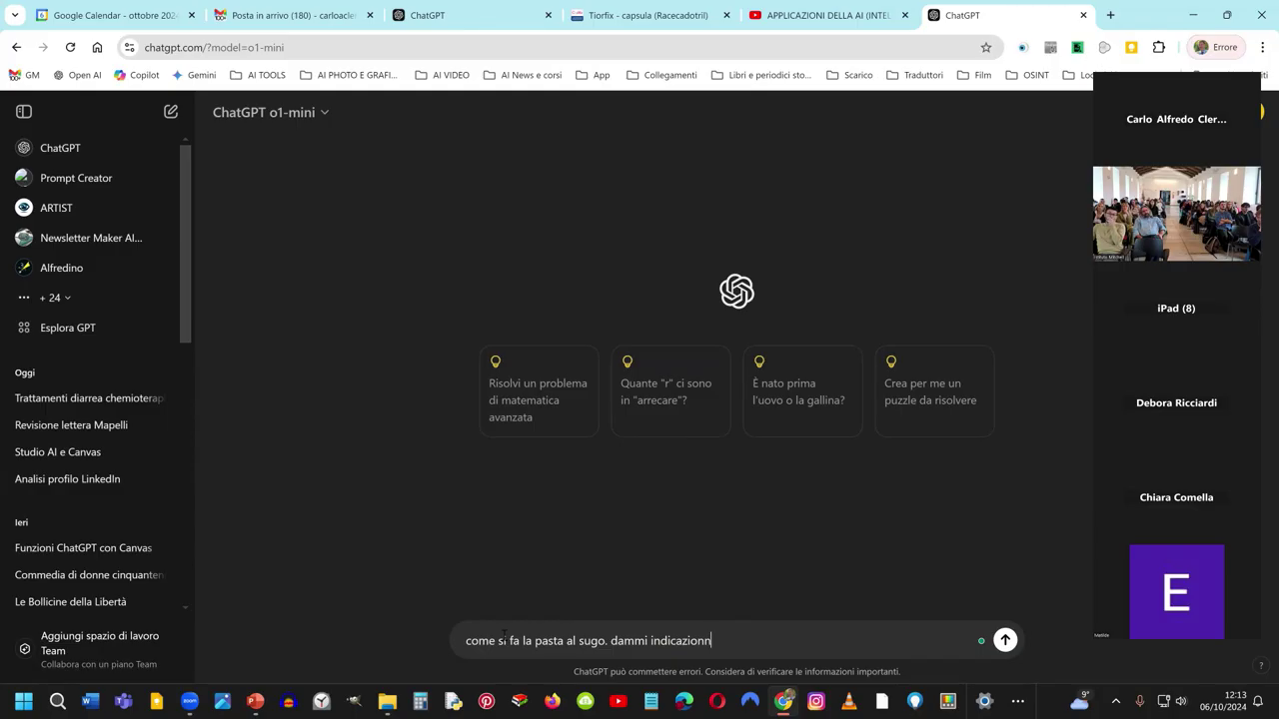
pyautogui.press('Return')
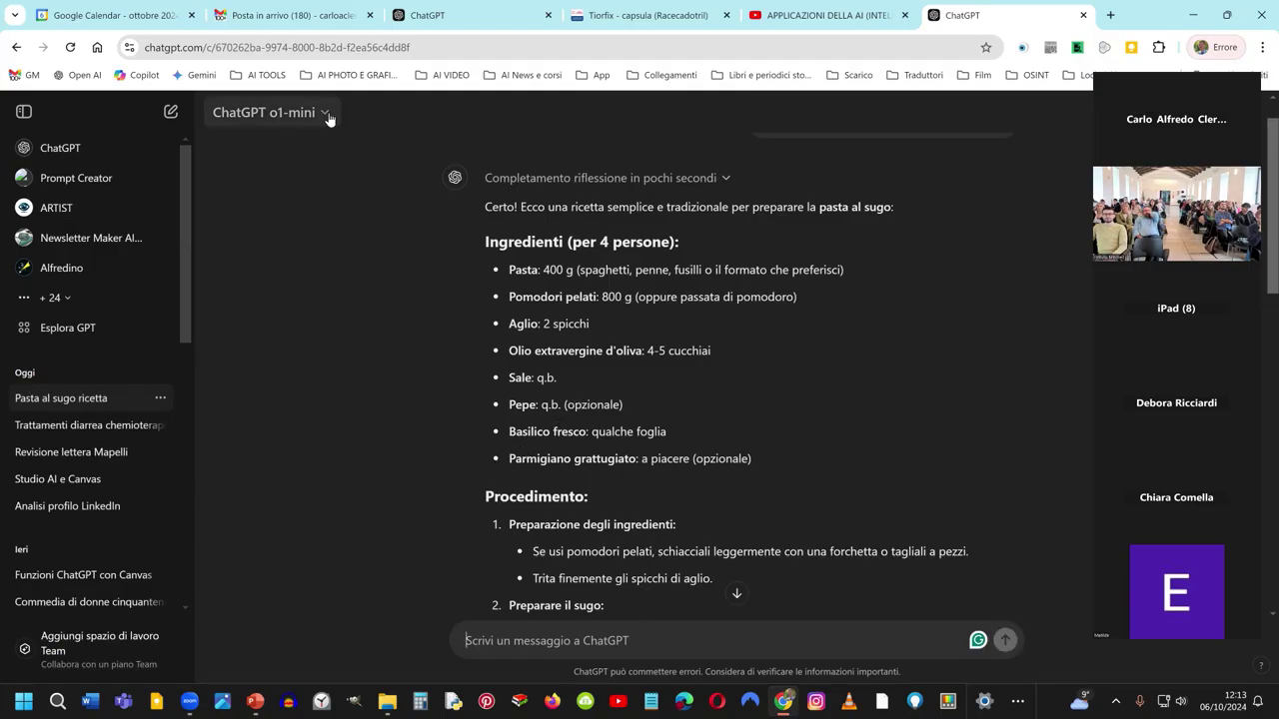
# Step: Read through the pasta al sugo recipe reply, covering the ingredients, procedure and tips
pyautogui.scroll(-3, 582, 279)
pyautogui.scroll(1, 582, 284)
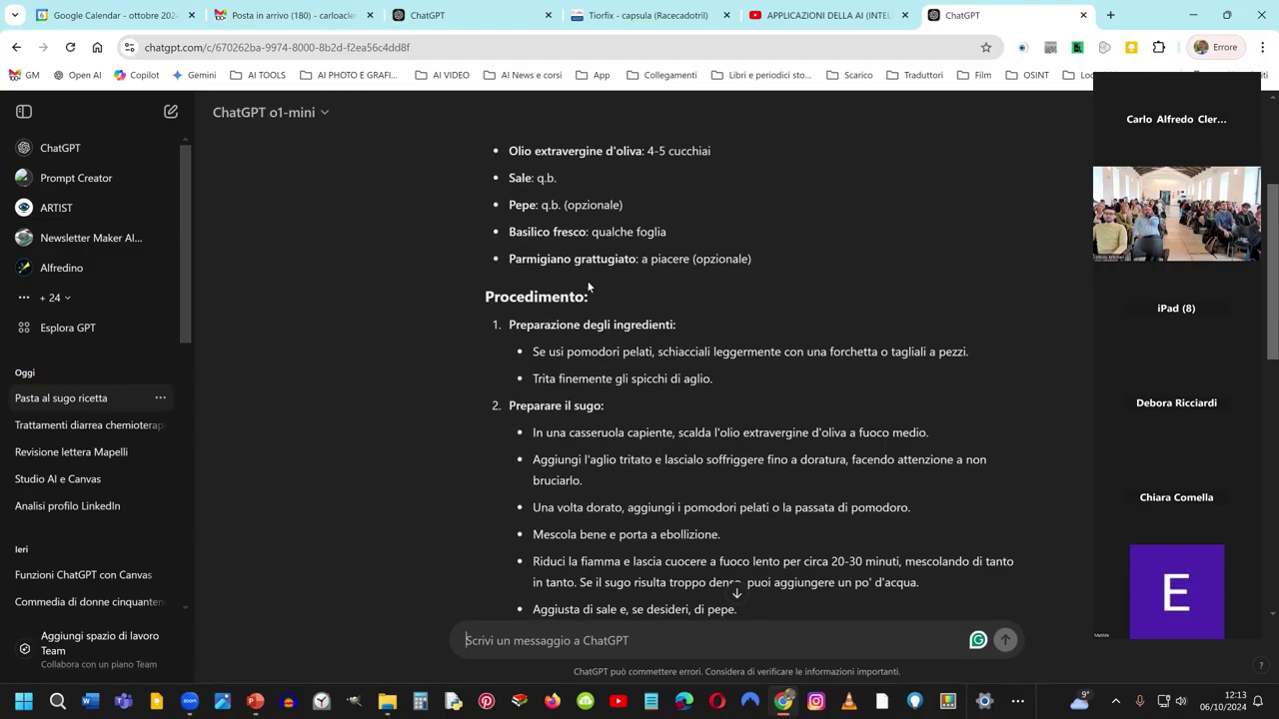
pyautogui.scroll(-2, 584, 283)
pyautogui.scroll(-6, 586, 280)
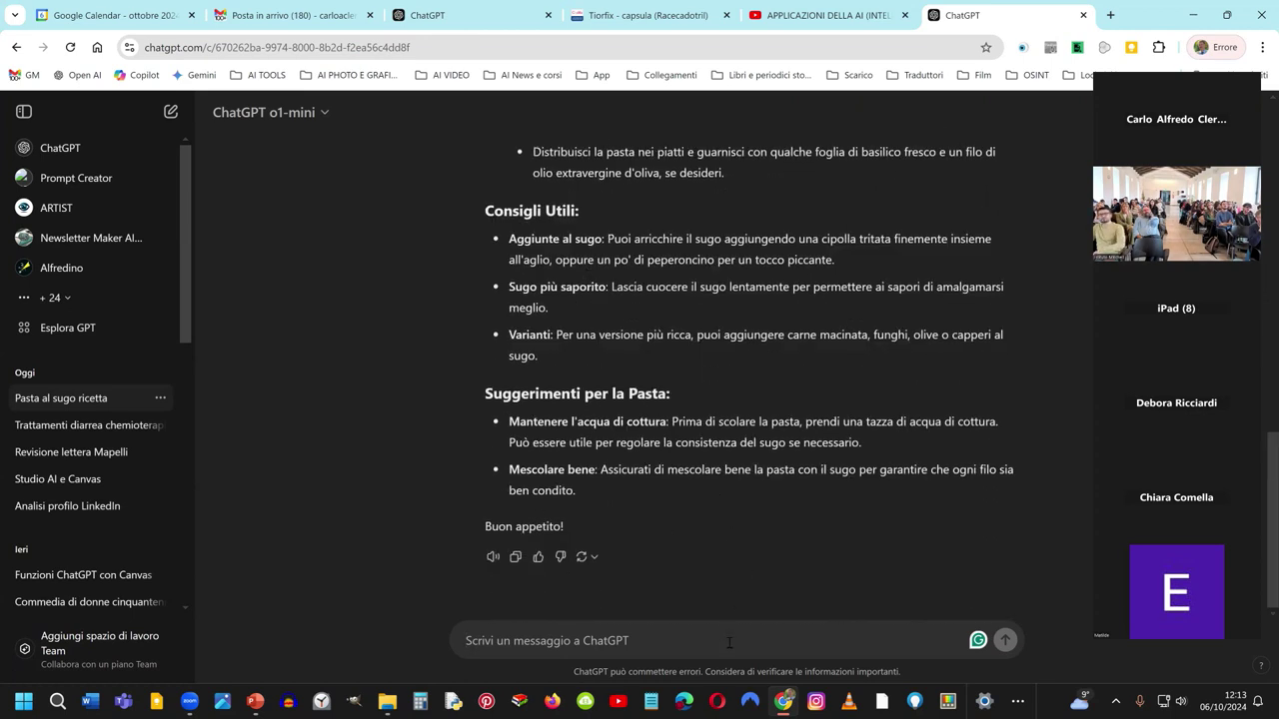
pyautogui.scroll(8, 781, 404)
pyautogui.scroll(2, 785, 392)
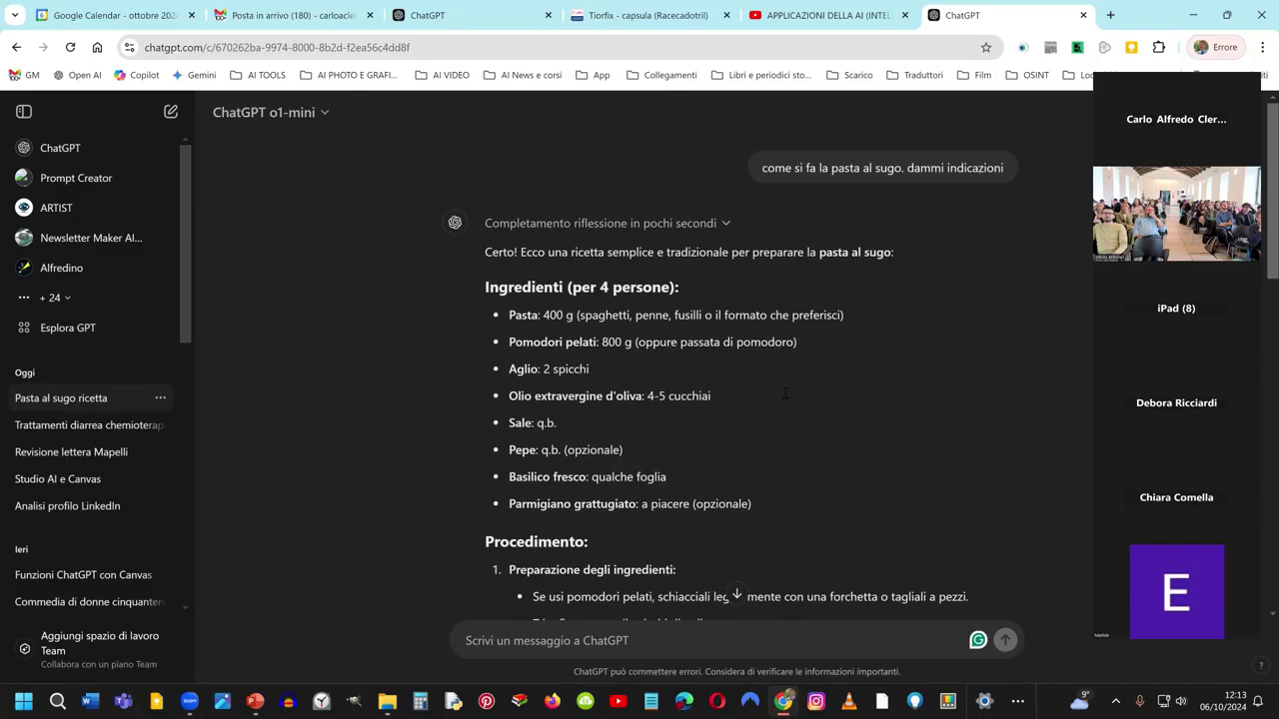
# Step: Copy the text of the sent prompt "come si fa la pasta al sugo. dammi indicazioni"
pyautogui.tripleClick(924, 168)
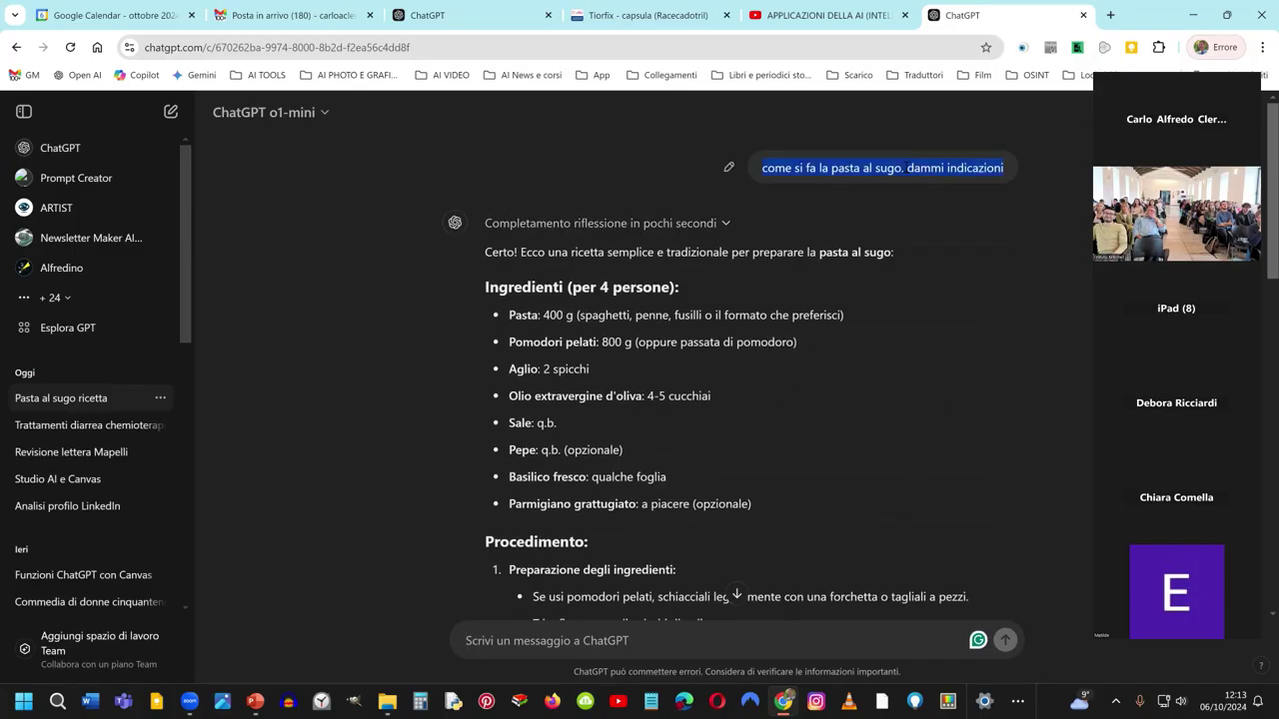
pyautogui.rightClick(905, 170)
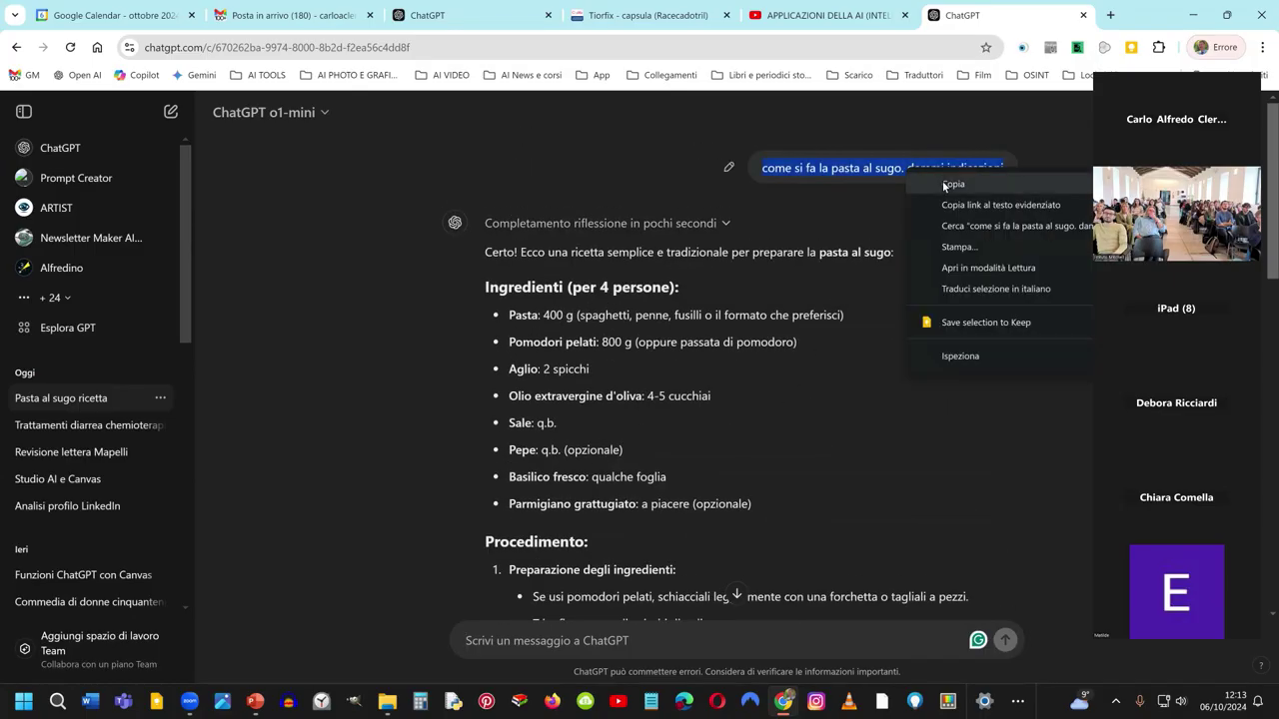
pyautogui.click(999, 183)
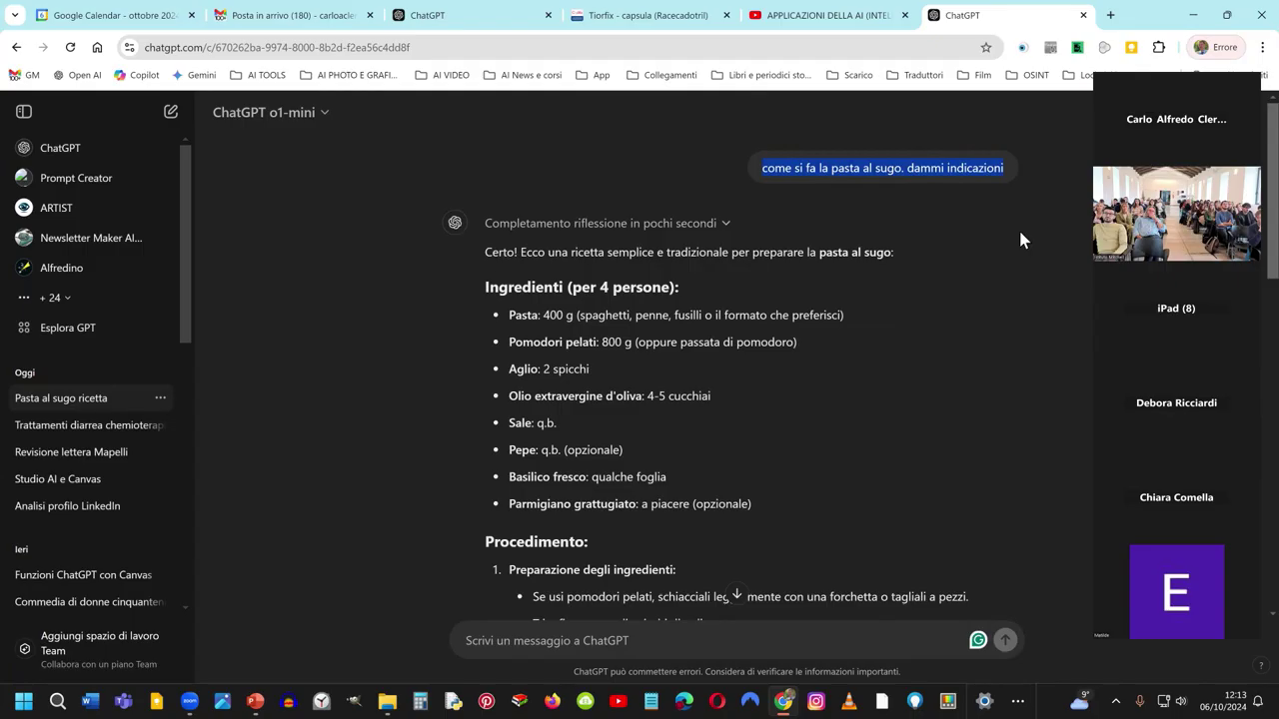
# Step: Send the prompt "sai un cuoco di grande esperienza di stellato. FDammi la ricetta per fare una pasta al sugo della migliore qualità possibile"
pyautogui.click(764, 639)
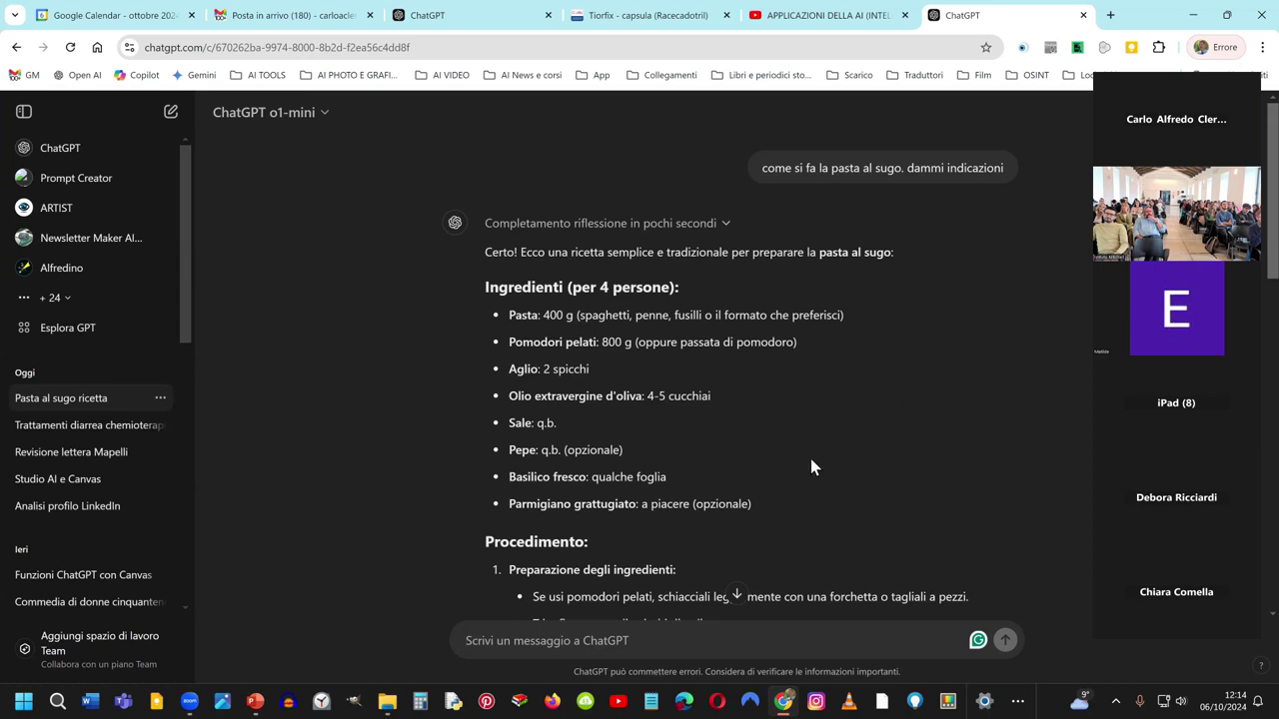
pyautogui.click(712, 632)
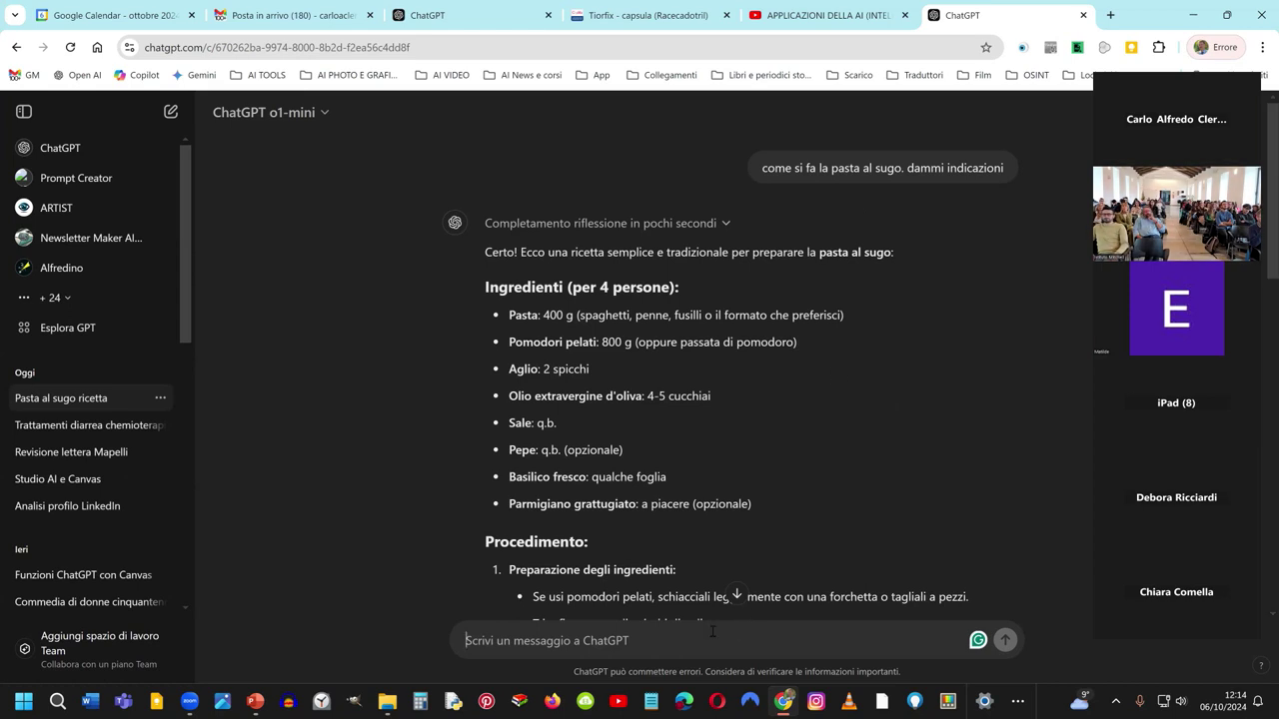
pyautogui.write('sa')
pyautogui.write('ei co')
pyautogui.press('BackSpace')
pyautogui.press('BackSpace')
pyautogui.press('BackSpace')
pyautogui.press('BackSpace')
pyautogui.press('BackSpace')
pyautogui.write('i un cuoco di ')
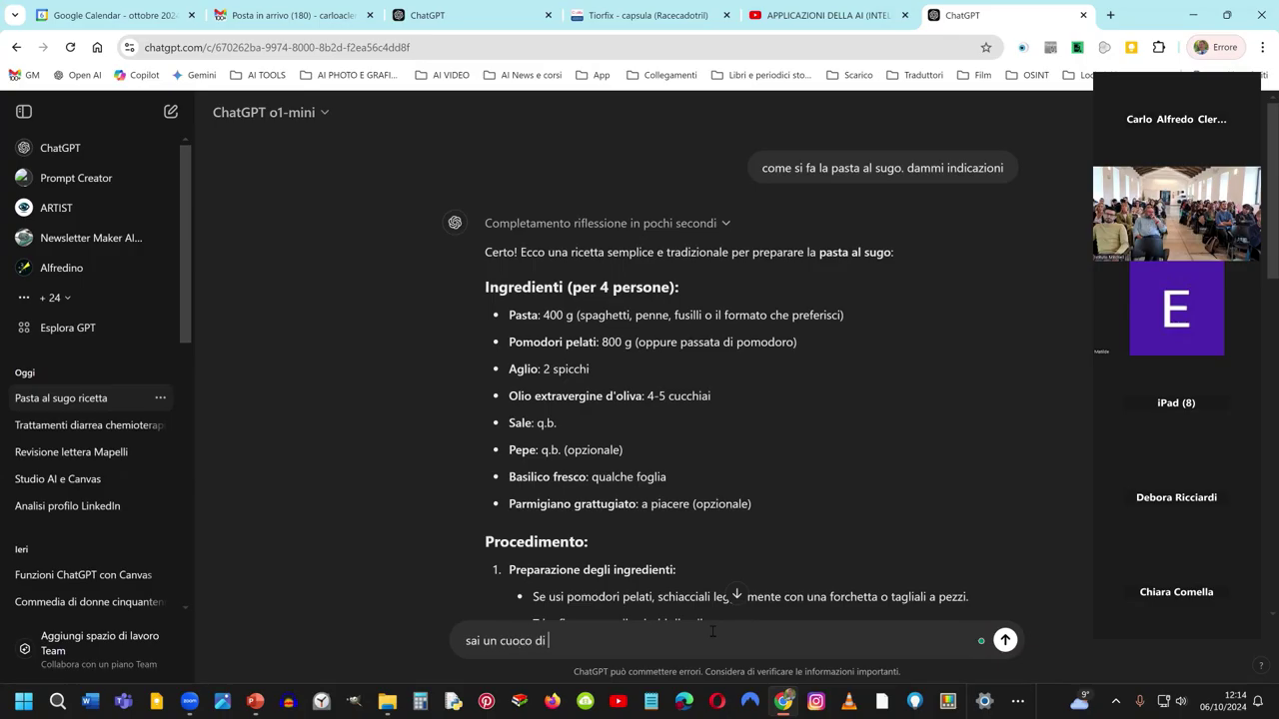
pyautogui.write('grande esperi')
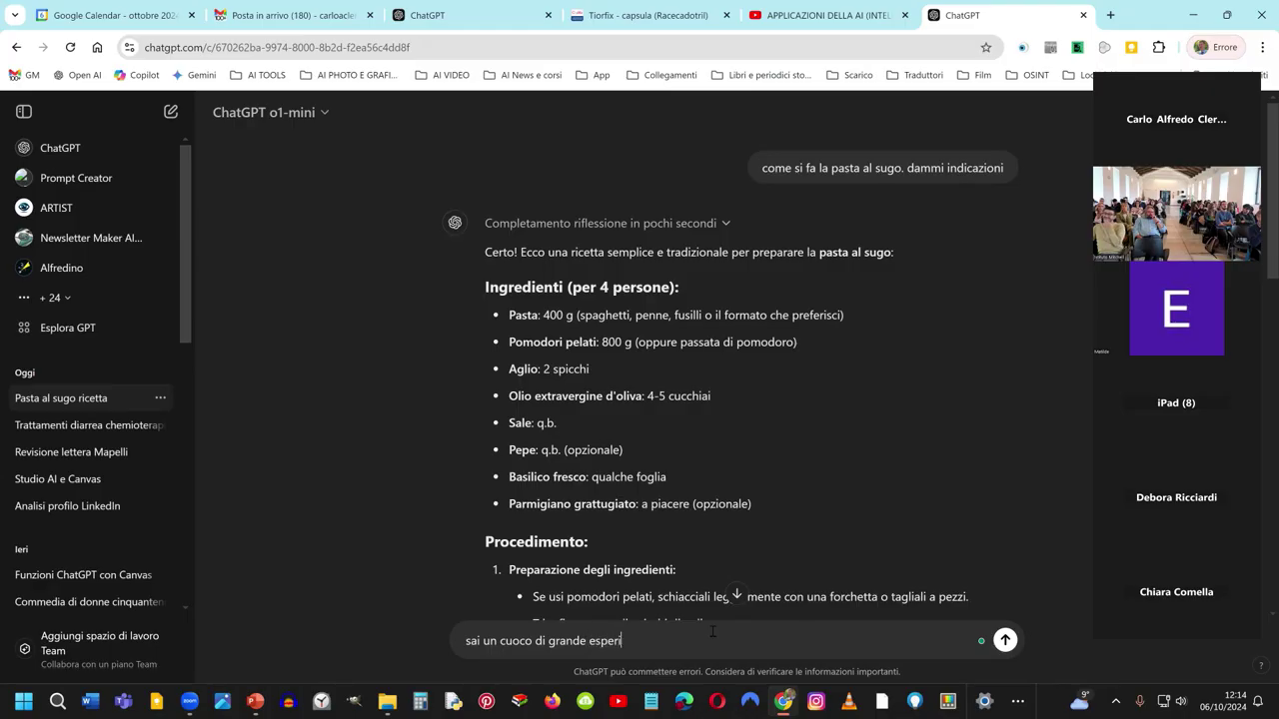
pyautogui.write('enza di ste')
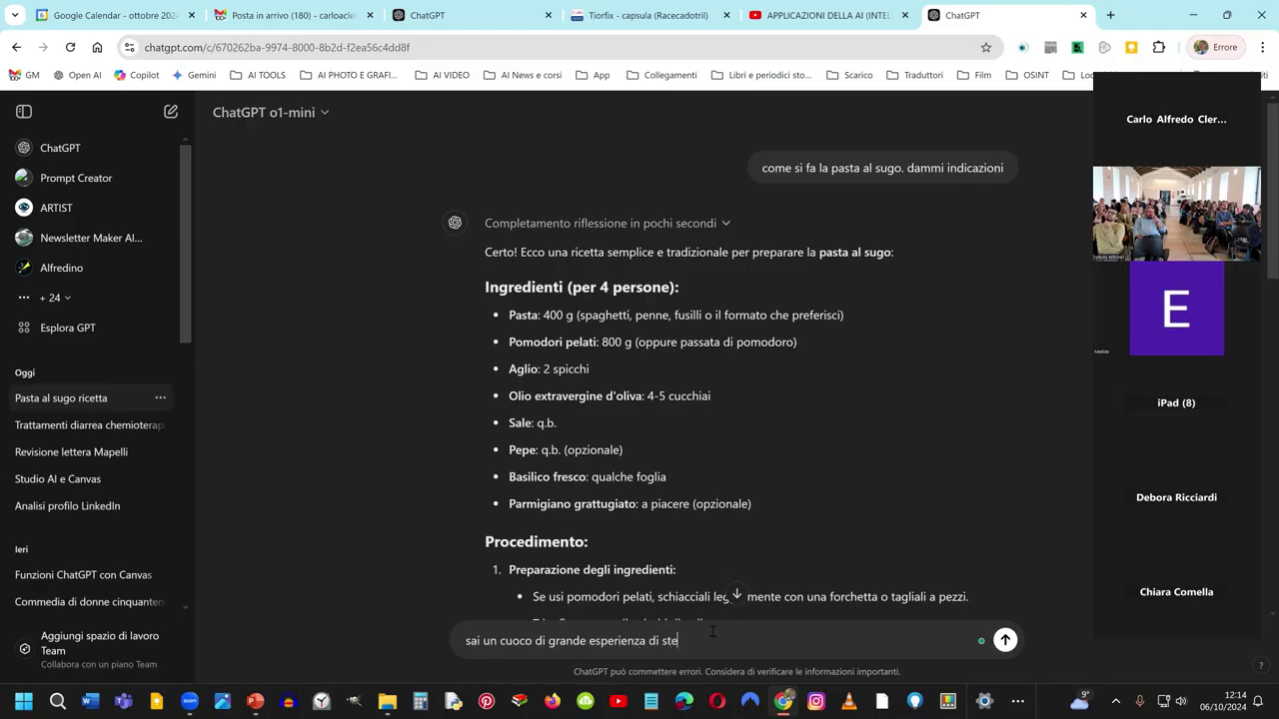
pyautogui.write('llato. FDammi la ricetta per ')
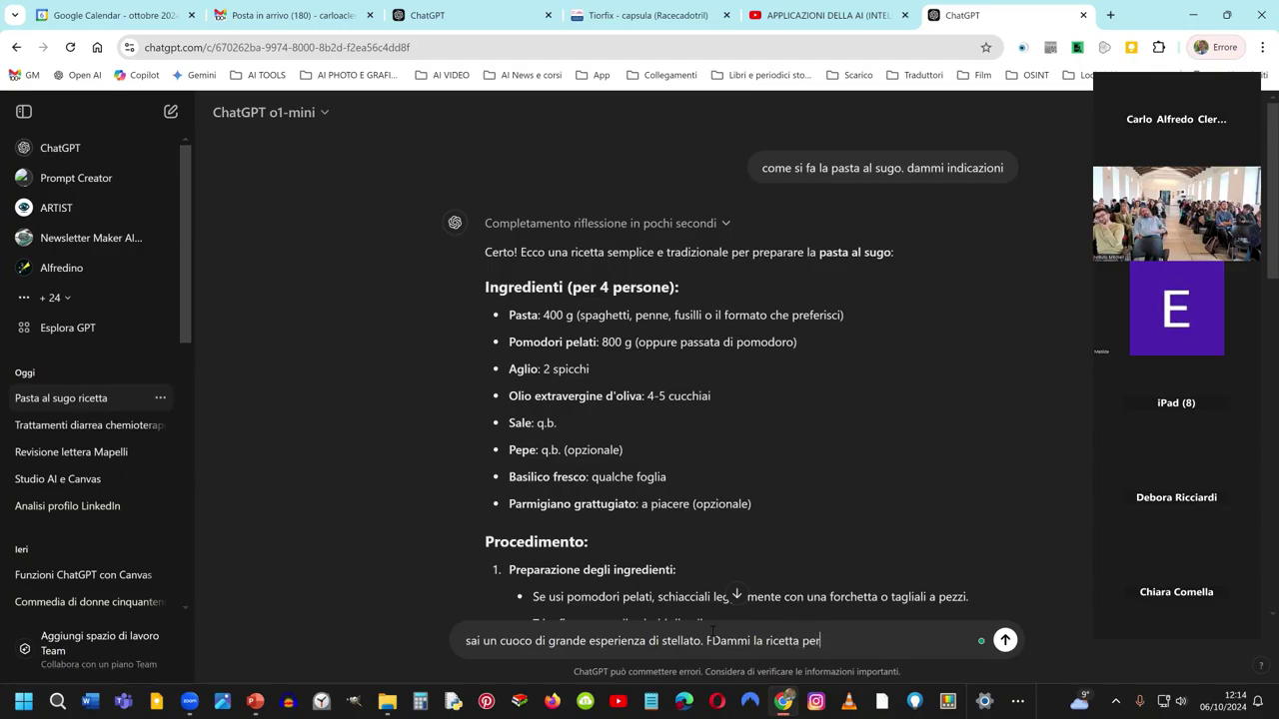
pyautogui.write('fare un')
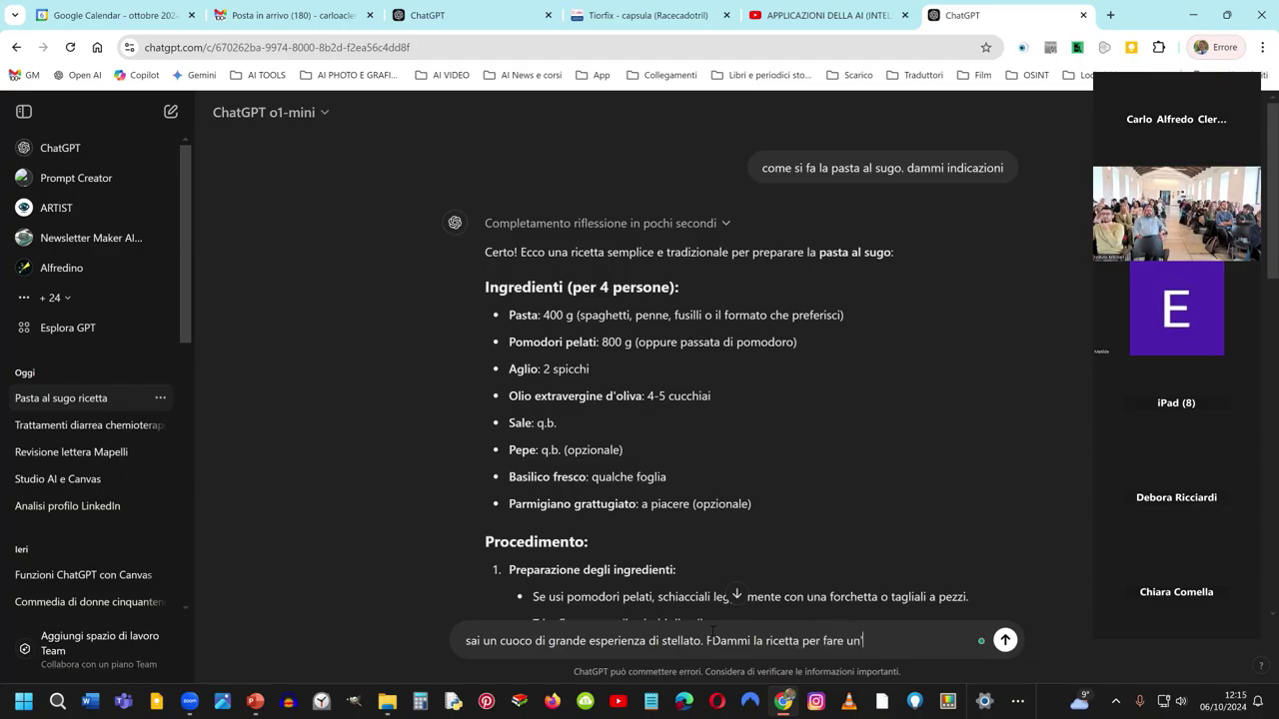
pyautogui.write('a pasta al su')
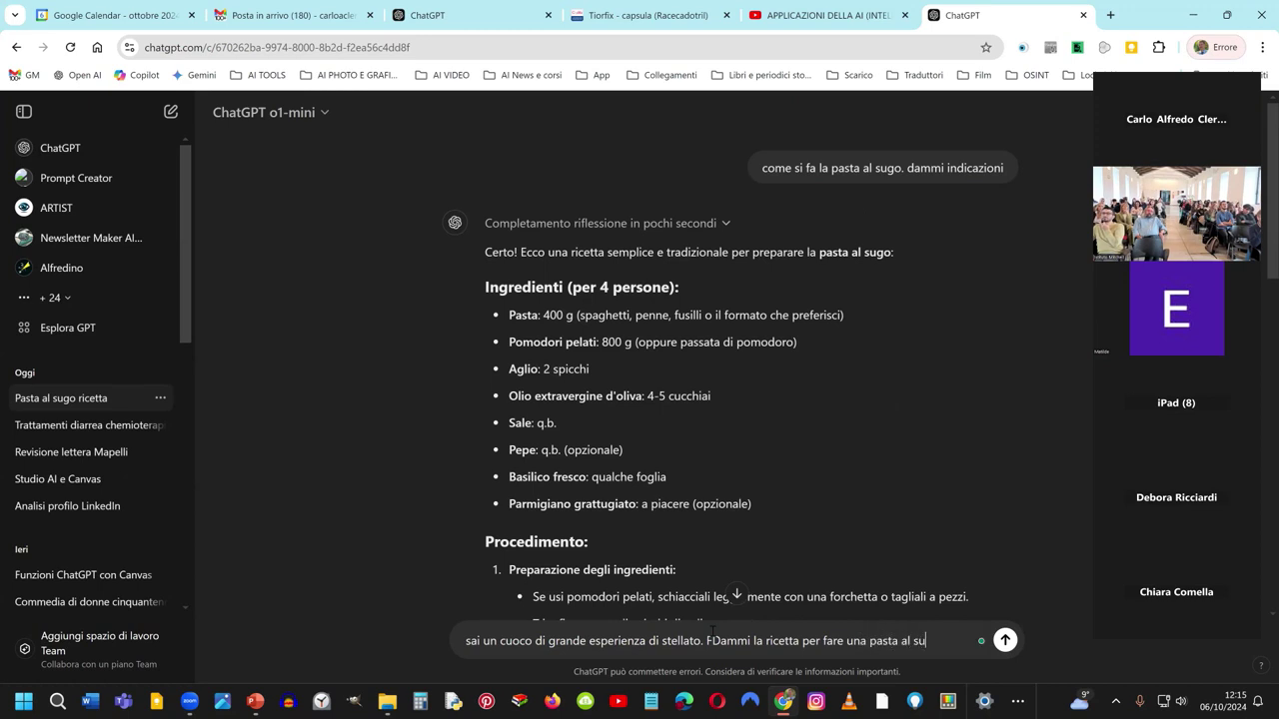
pyautogui.write('go della migl')
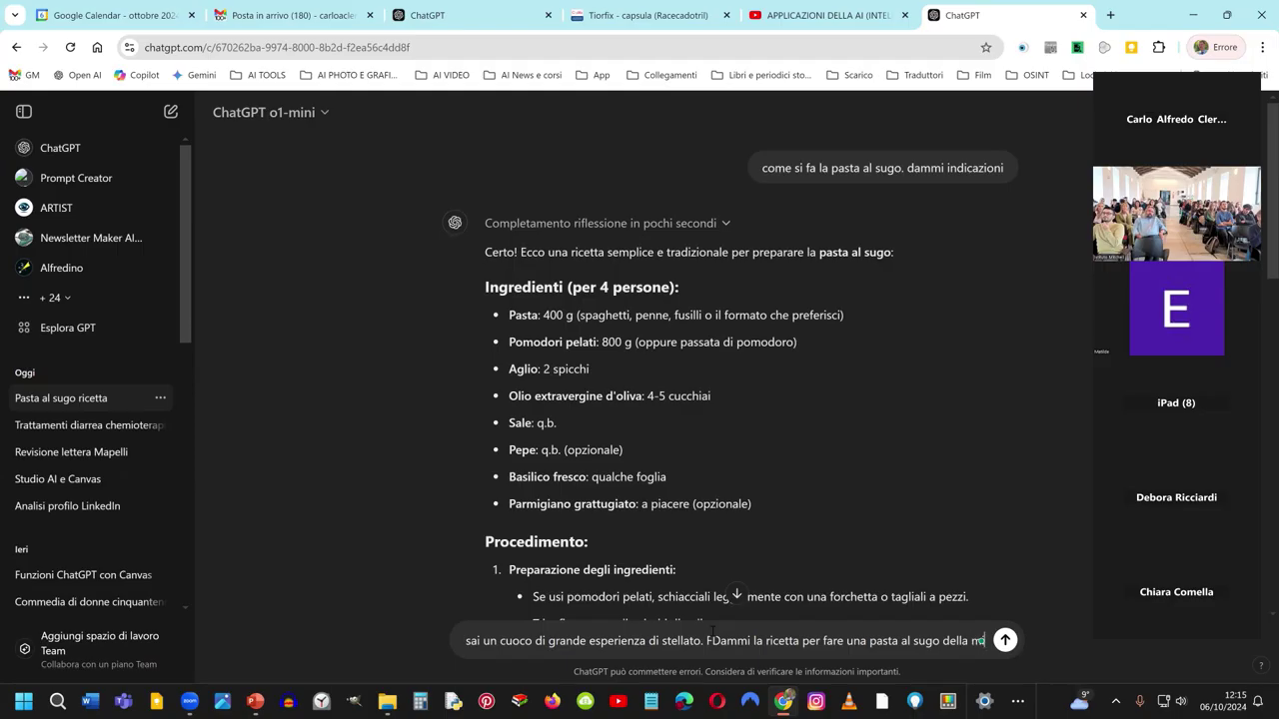
pyautogui.write('iore')
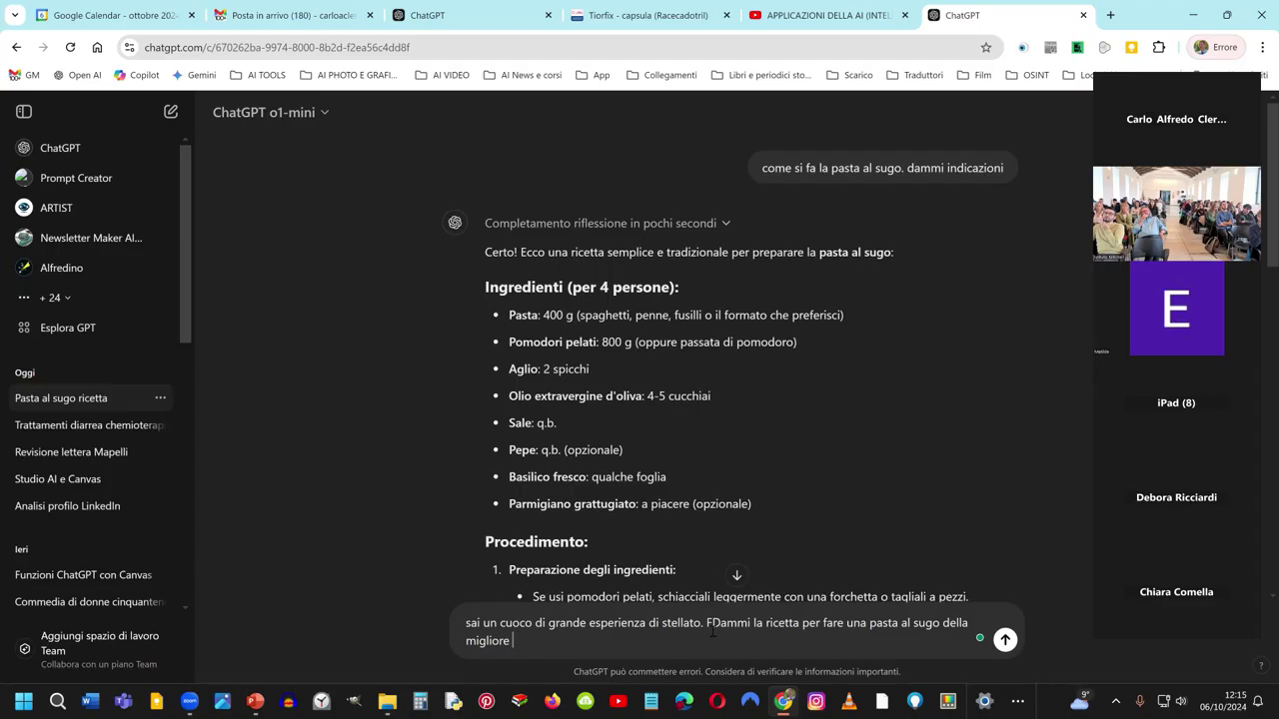
pyautogui.write('qualklità o')
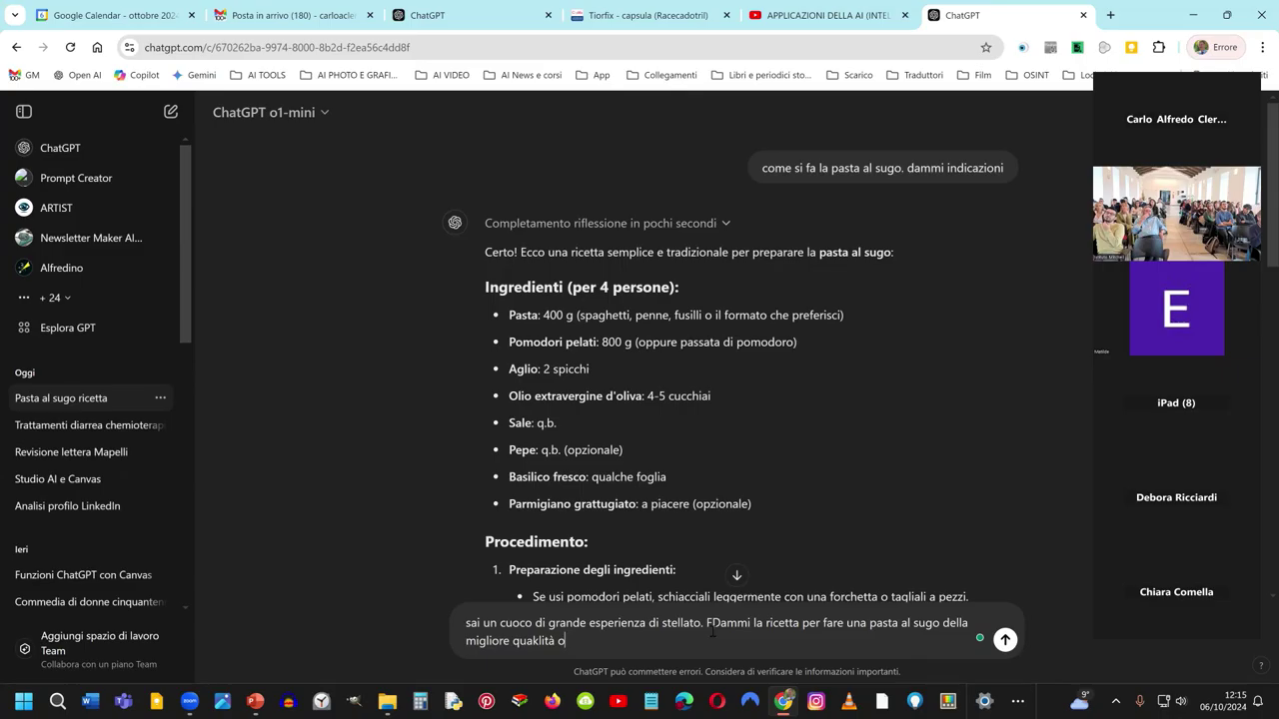
pyautogui.write('possu')
pyautogui.write('bile')
pyautogui.press('Return')
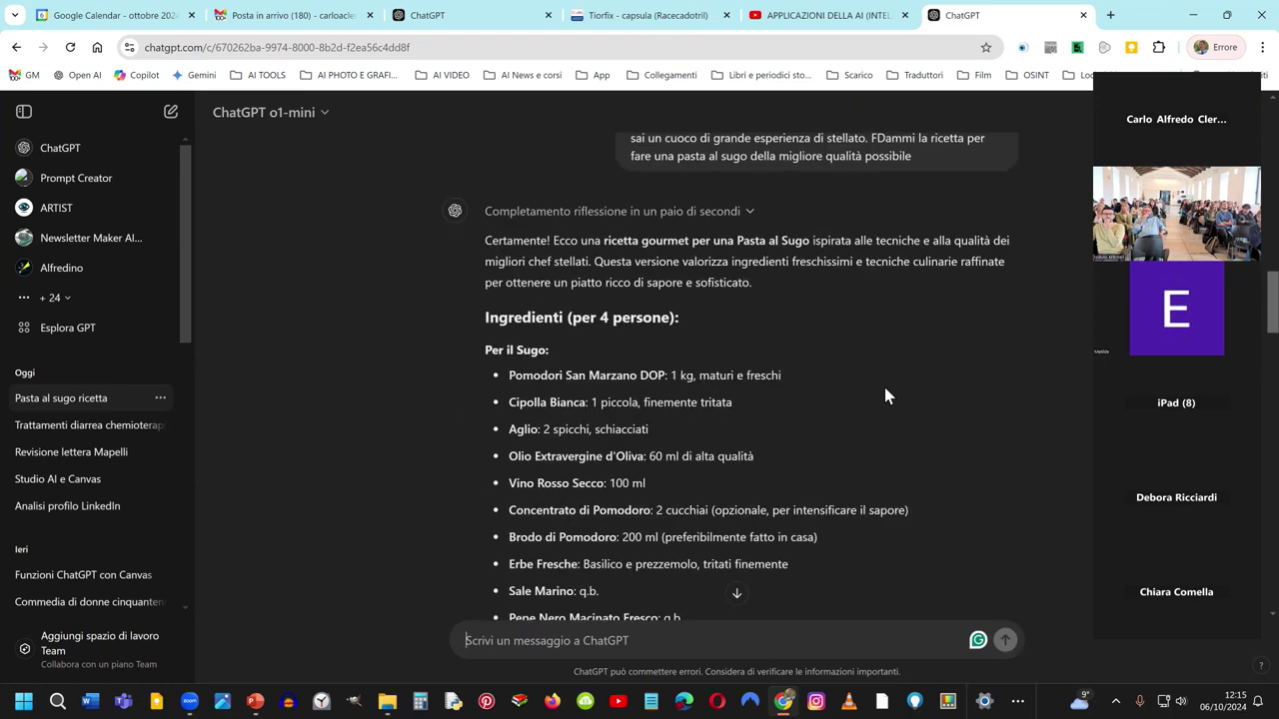
# Step: Start a new prompt with the role "Sei un docente di psicologia clinica universitario con trent'anni di esperienza."
pyautogui.scroll(-2, 885, 389)
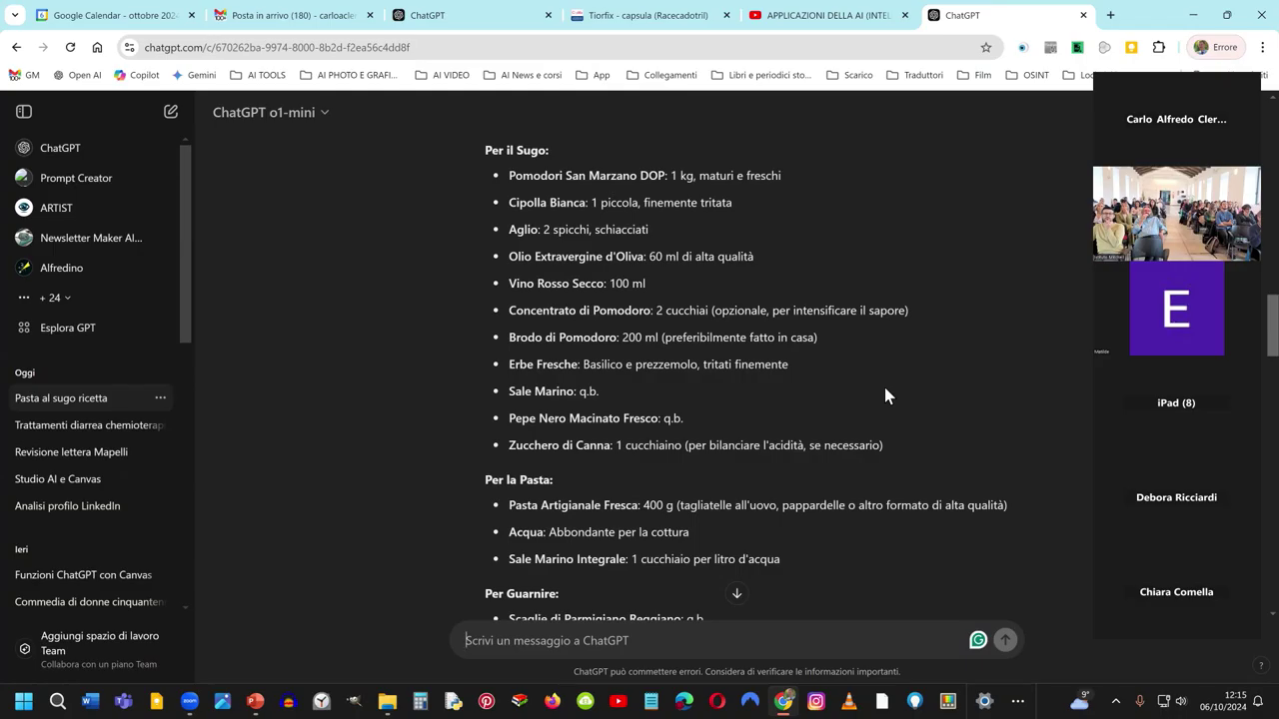
pyautogui.scroll(-2, 896, 444)
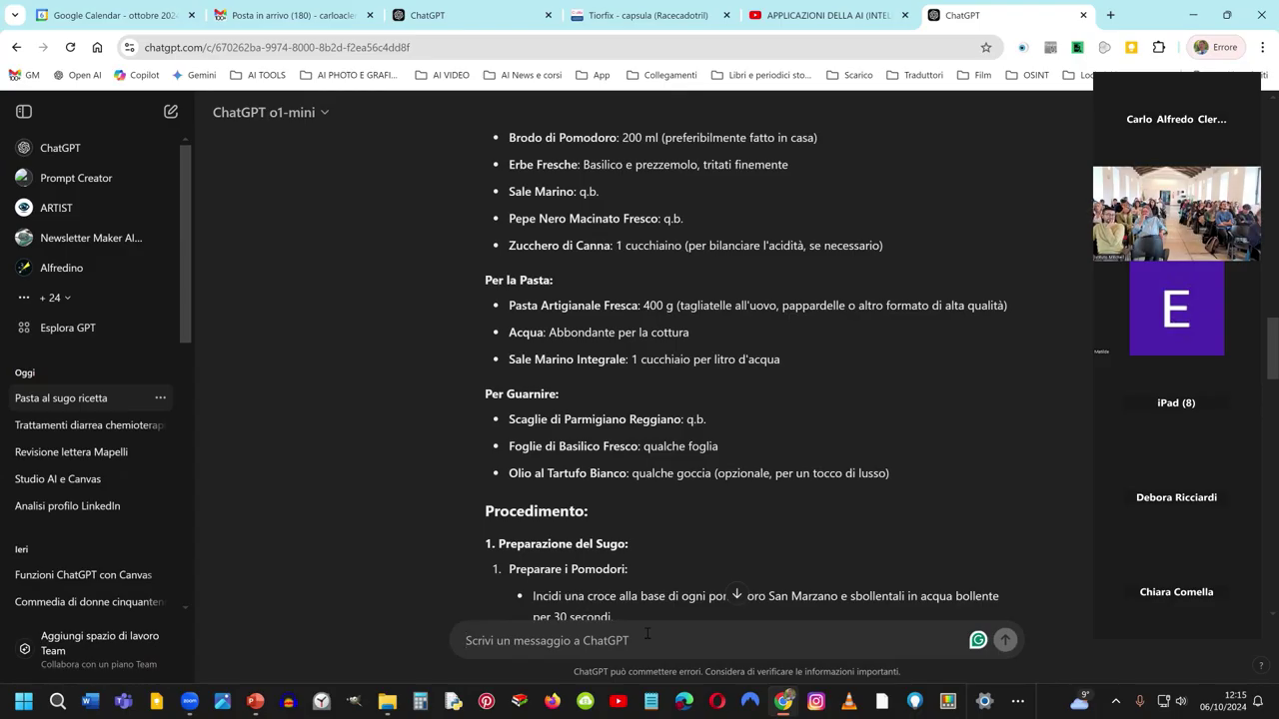
pyautogui.write('Se')
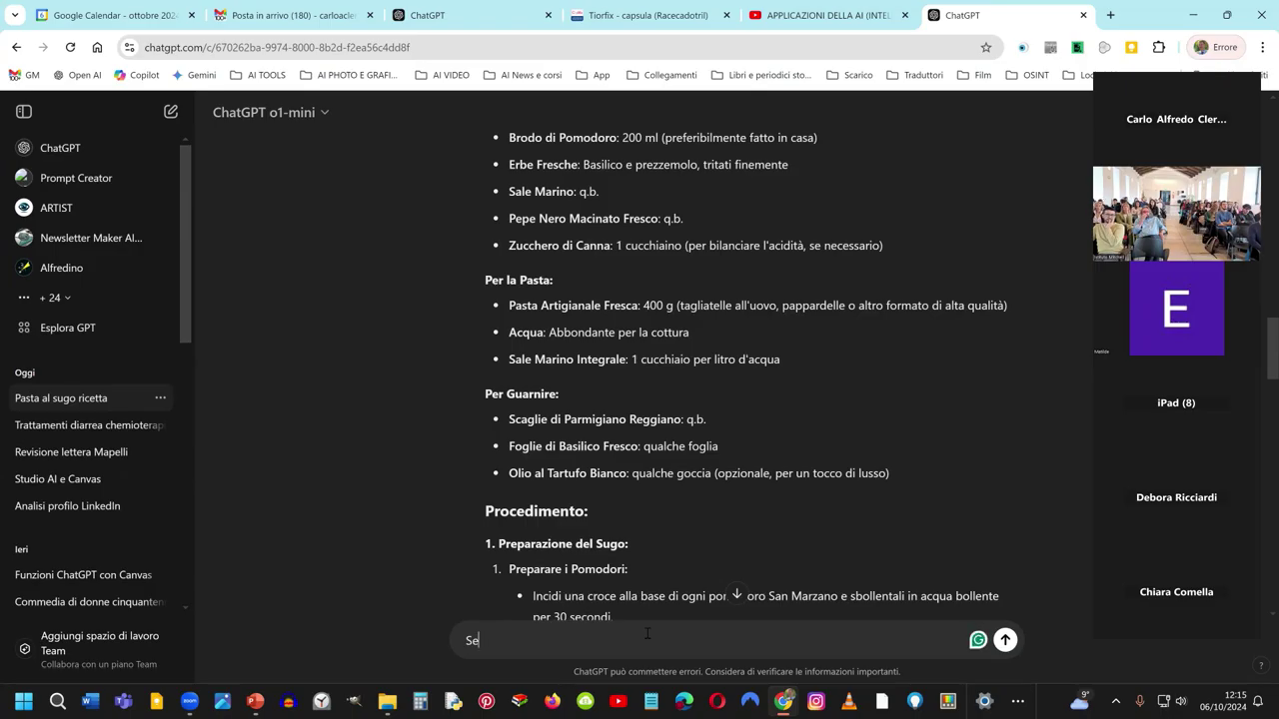
pyautogui.press('BackSpace')
pyautogui.press('BackSpace')
pyautogui.write('Sei ')
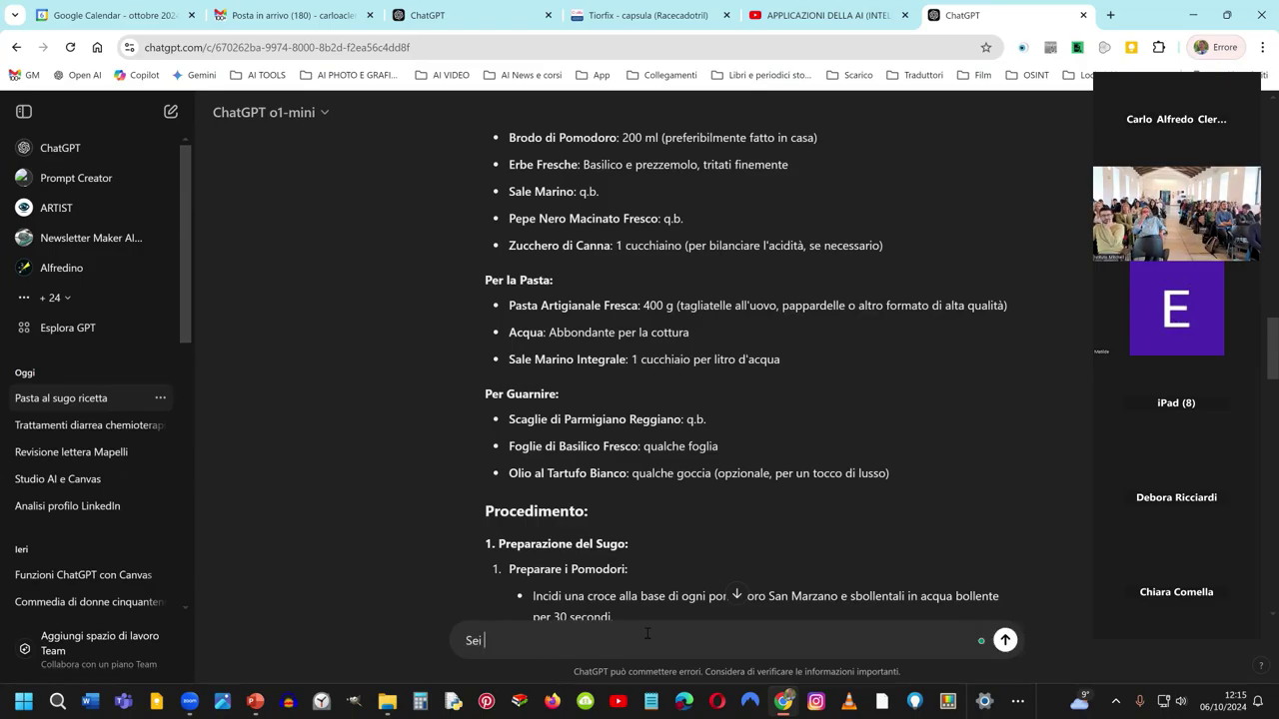
pyautogui.write('un docent')
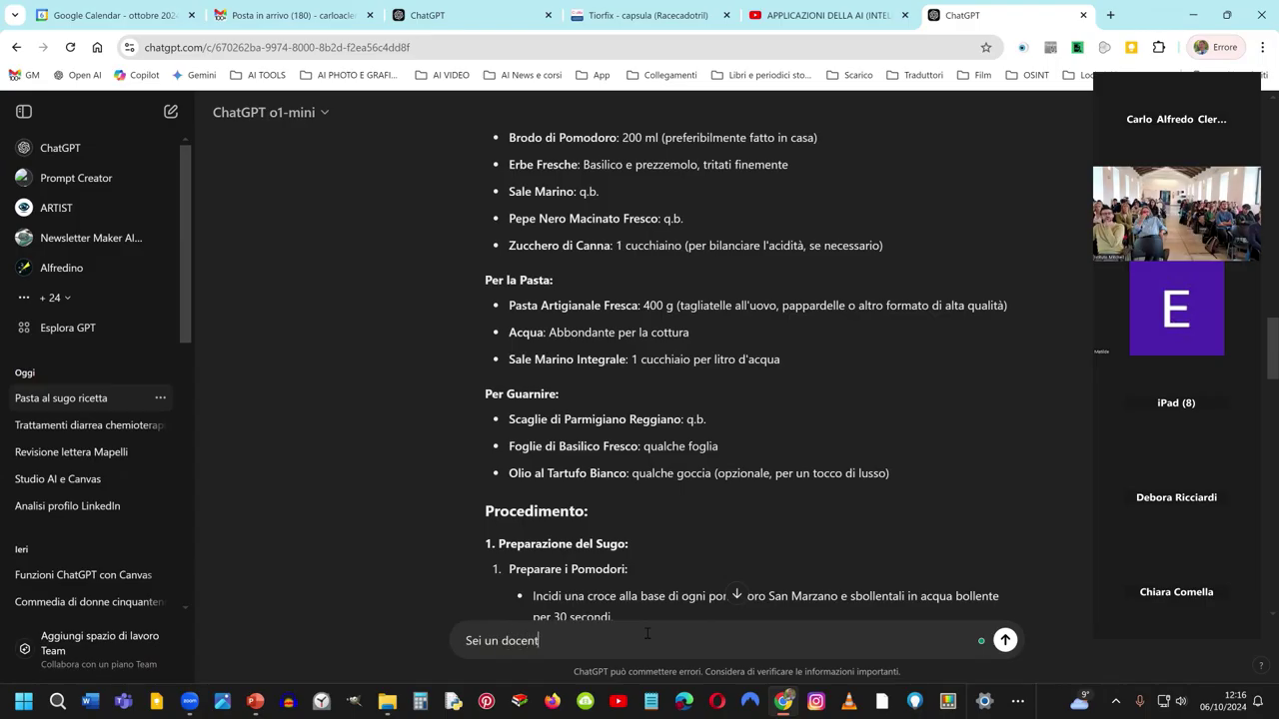
pyautogui.write('e di psicolo')
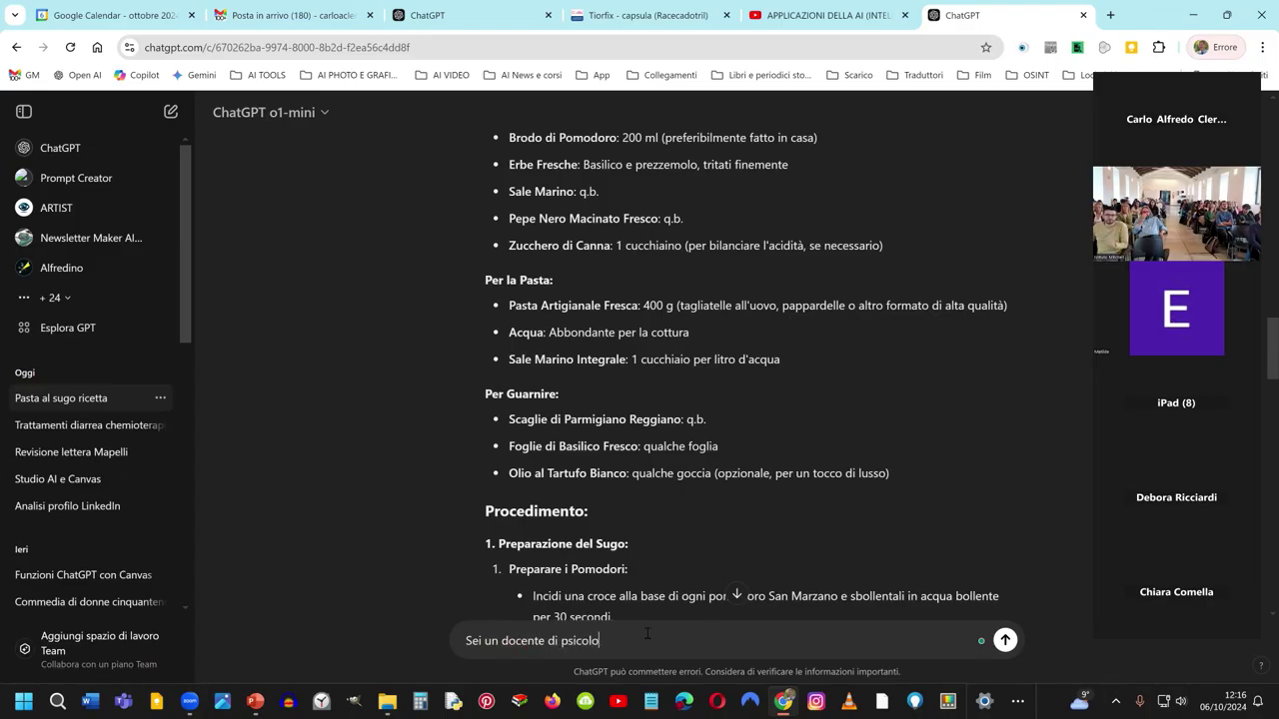
pyautogui.write('gia clinica')
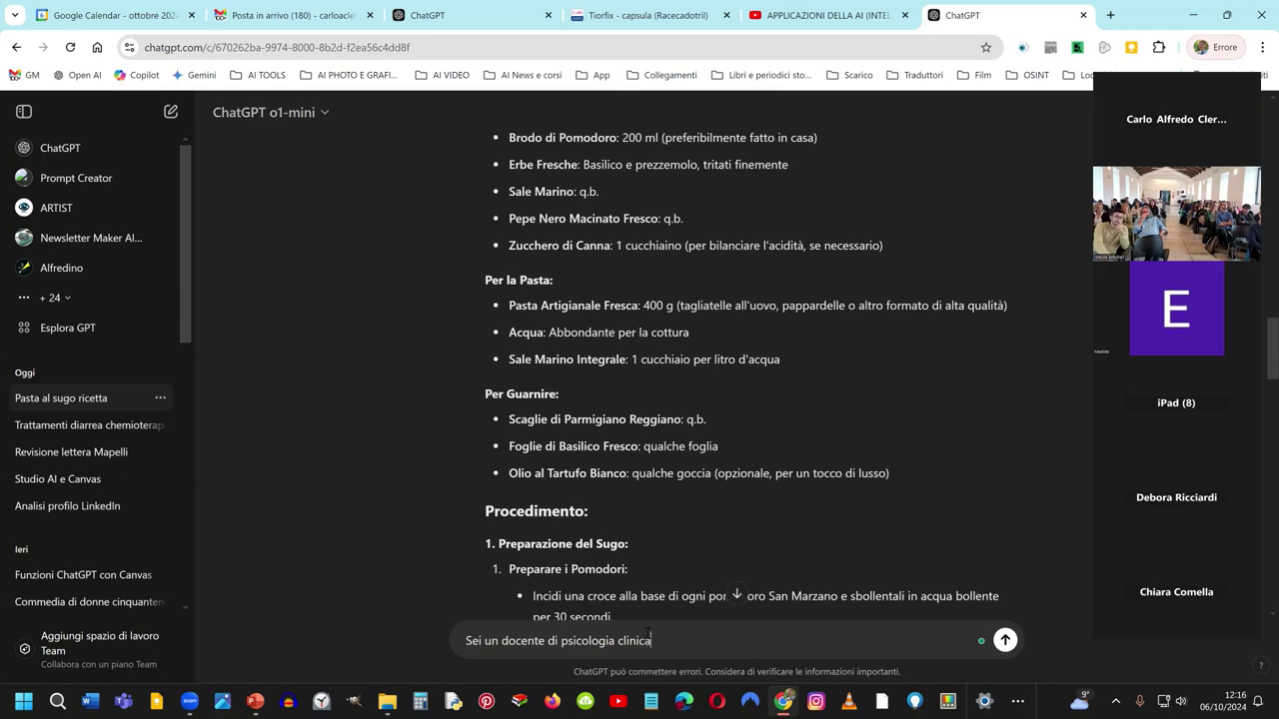
pyautogui.write(' univers')
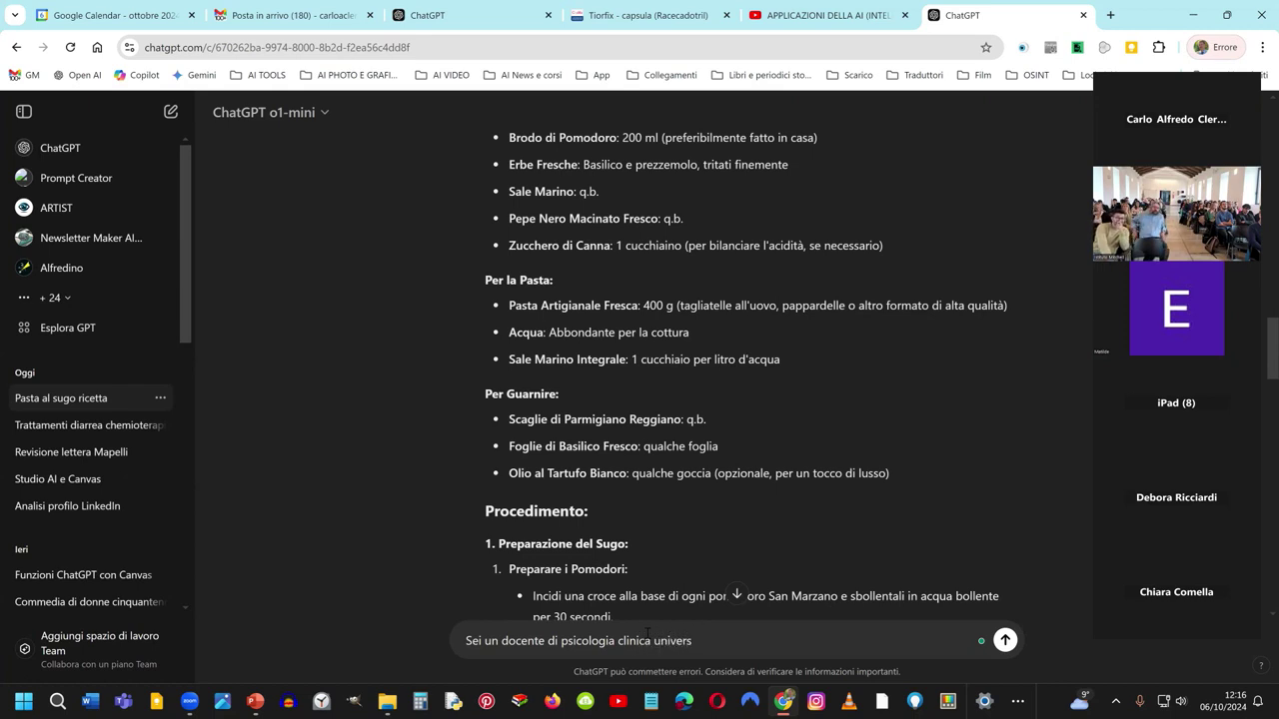
pyautogui.write('itario c')
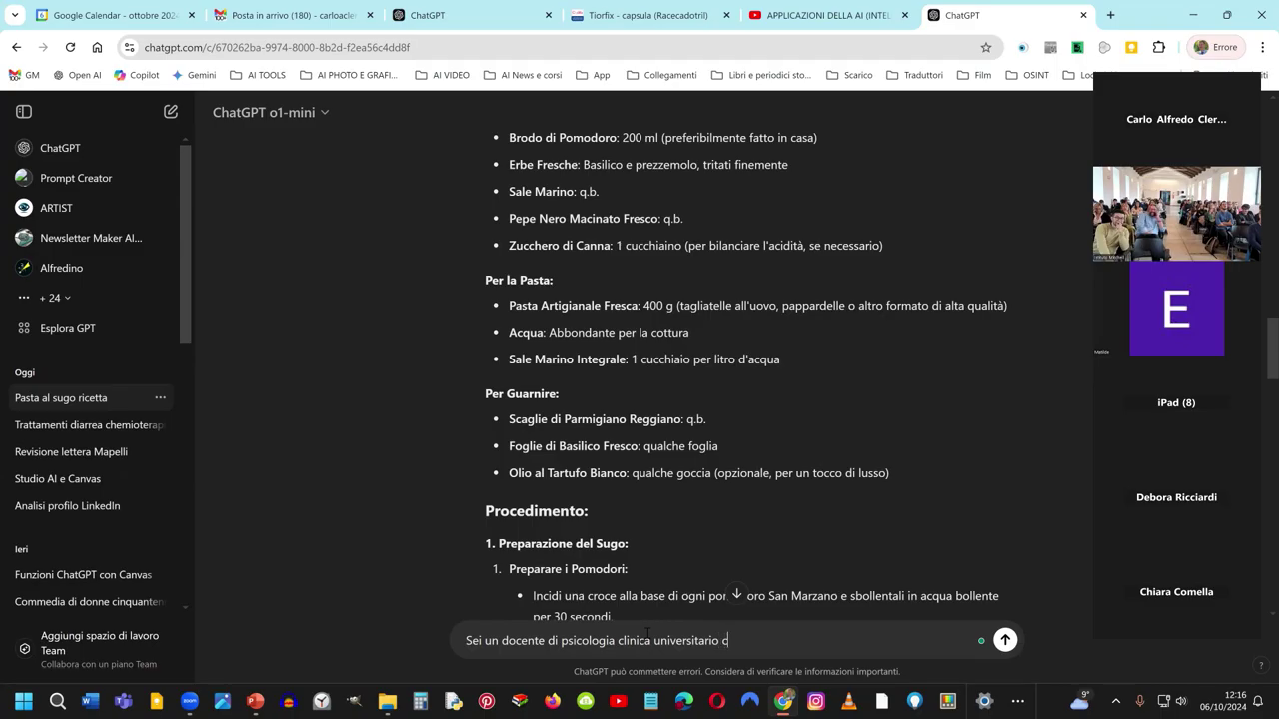
pyautogui.write('on trent')
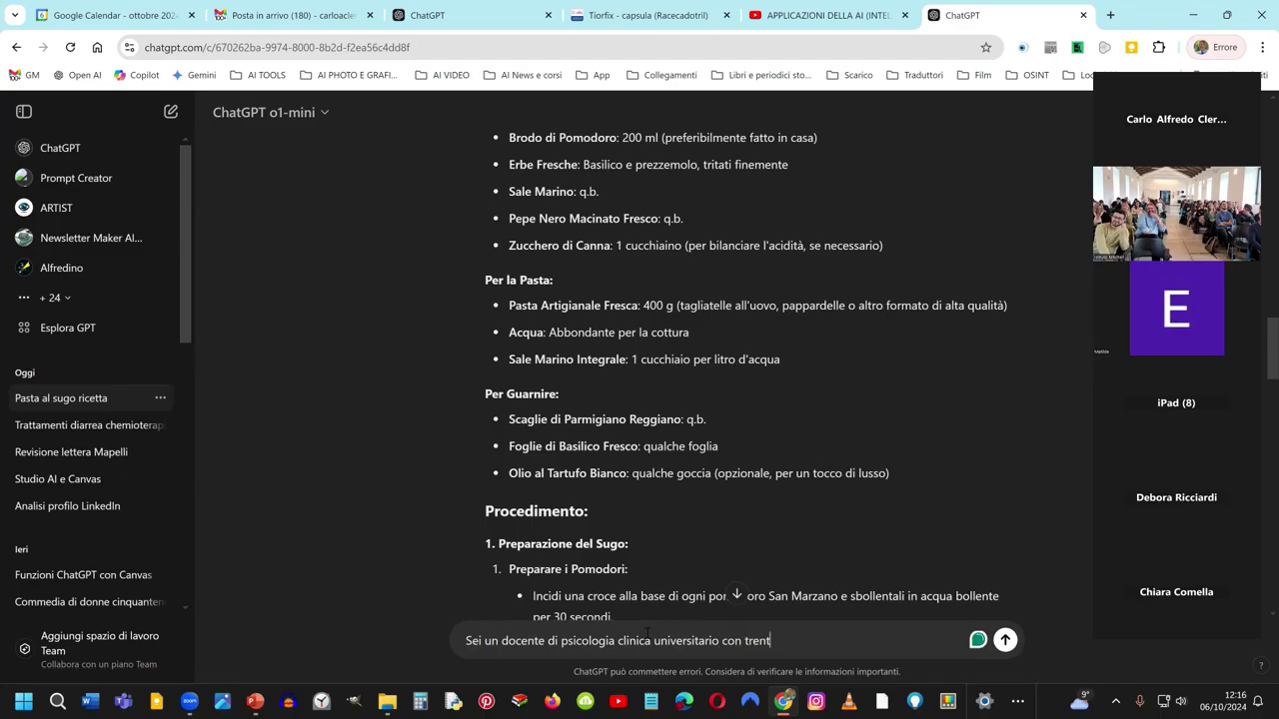
pyautogui.write("'anni")
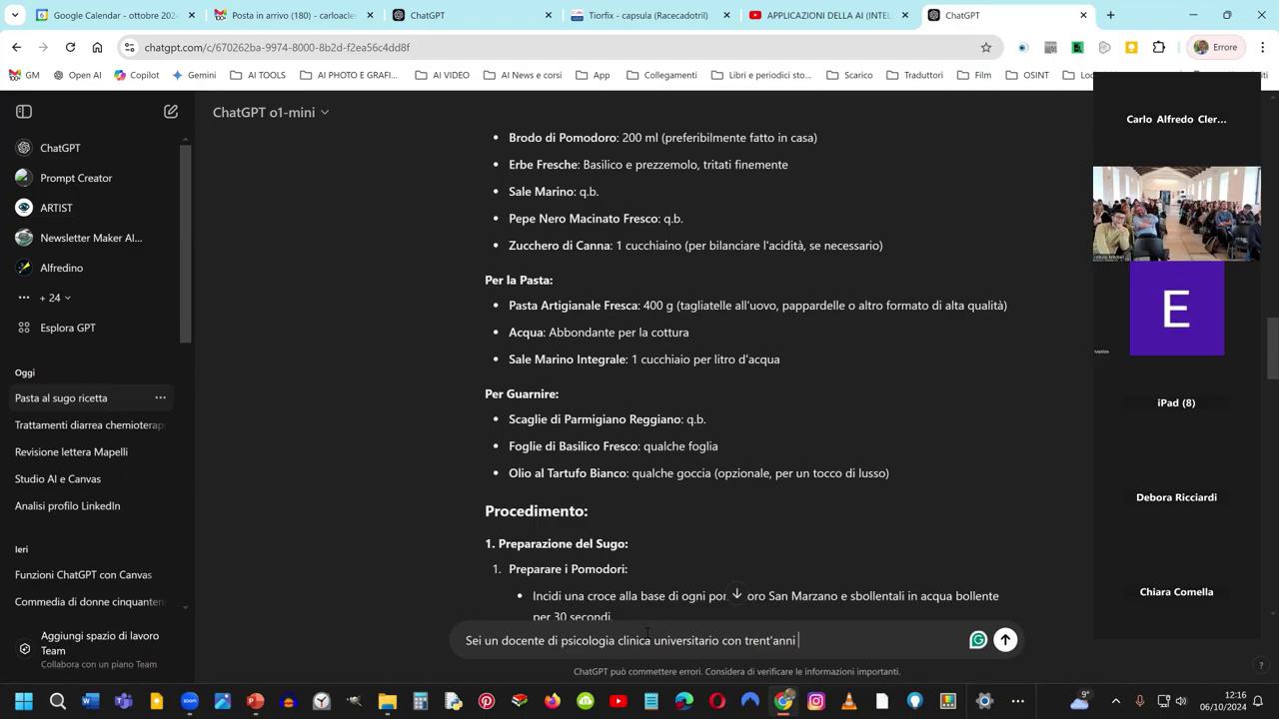
pyautogui.write('di esoper')
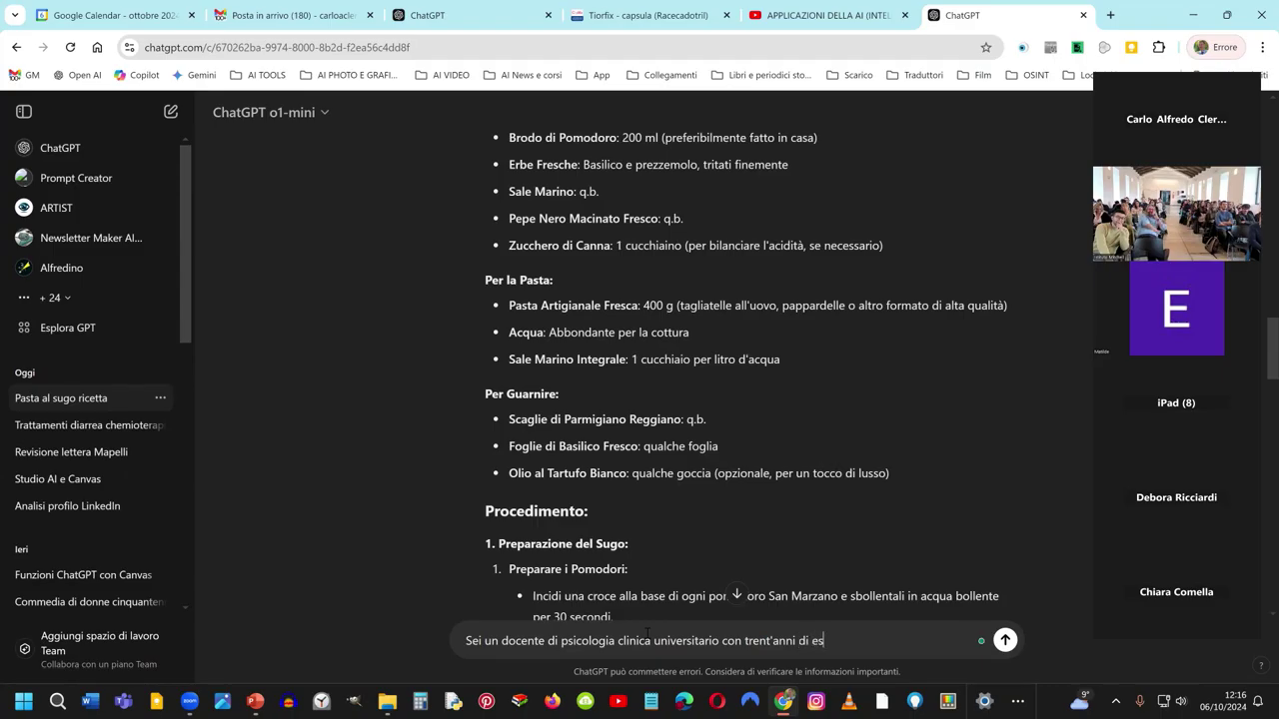
pyautogui.press('BackSpace')
pyautogui.press('BackSpace')
pyautogui.press('BackSpace')
pyautogui.press('BackSpace')
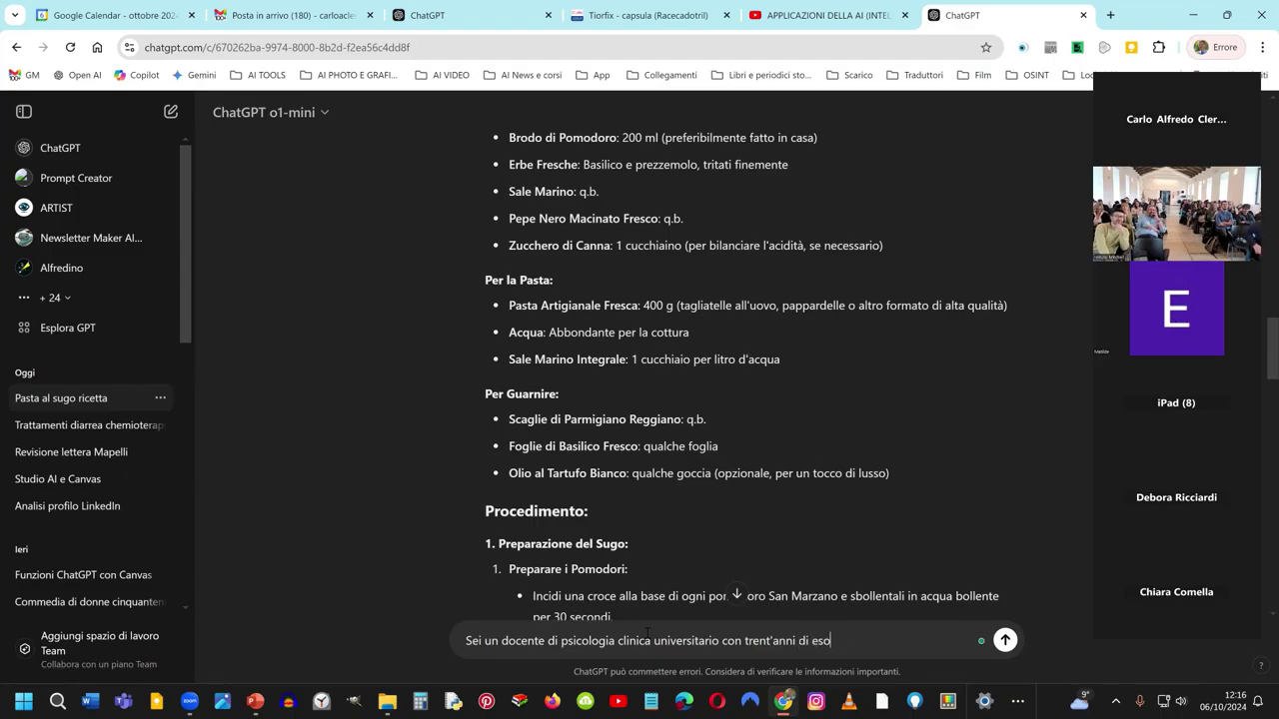
pyautogui.write('perie')
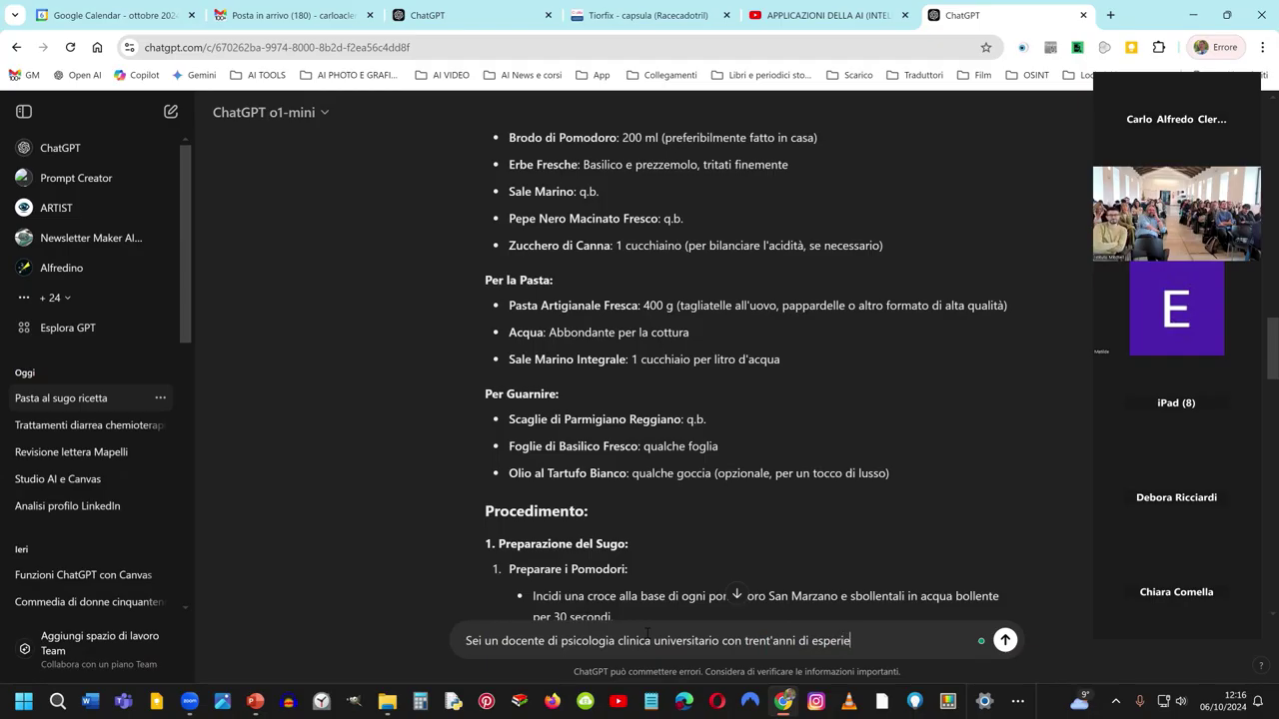
pyautogui.write('nza. f')
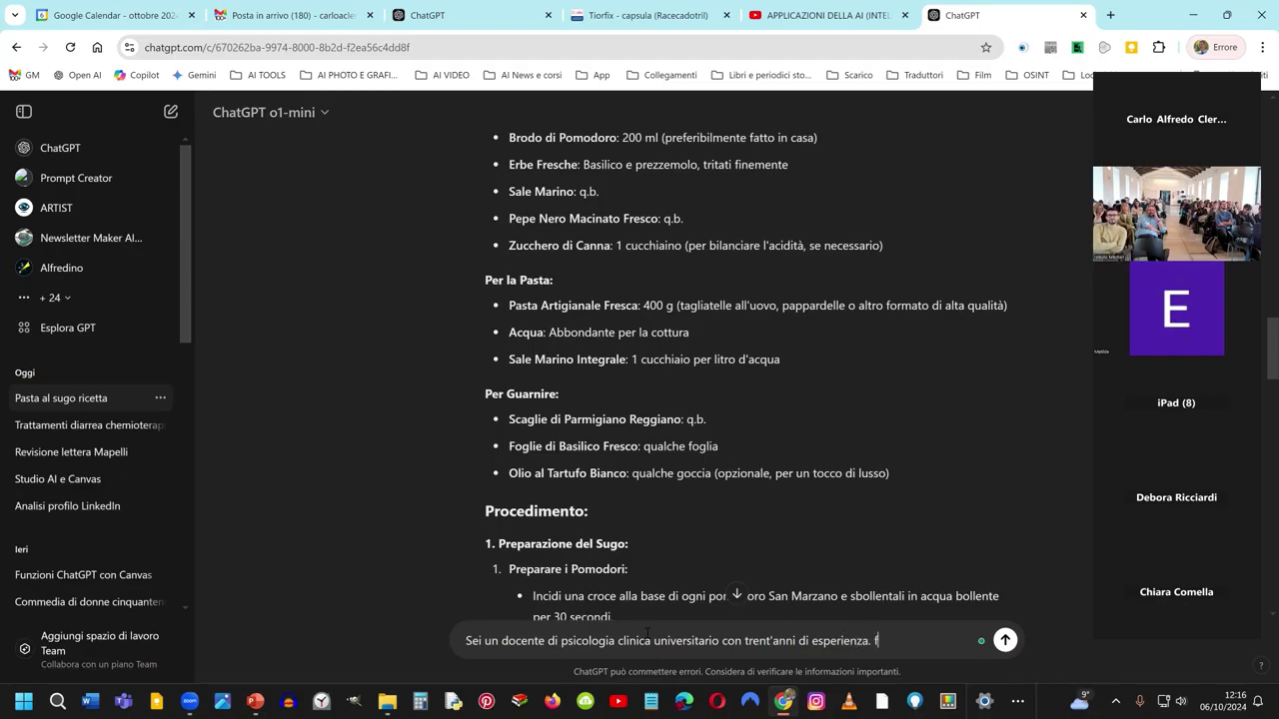
pyautogui.write('fai')
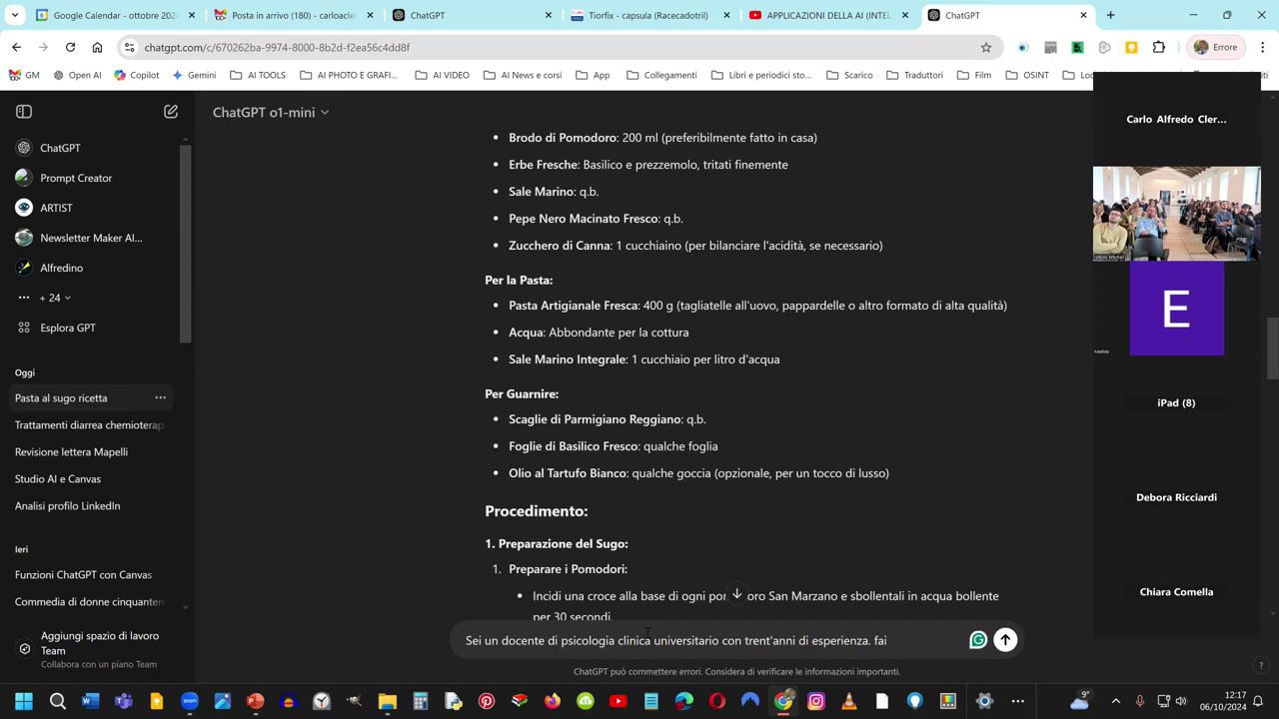
pyautogui.write('lo schema di un')
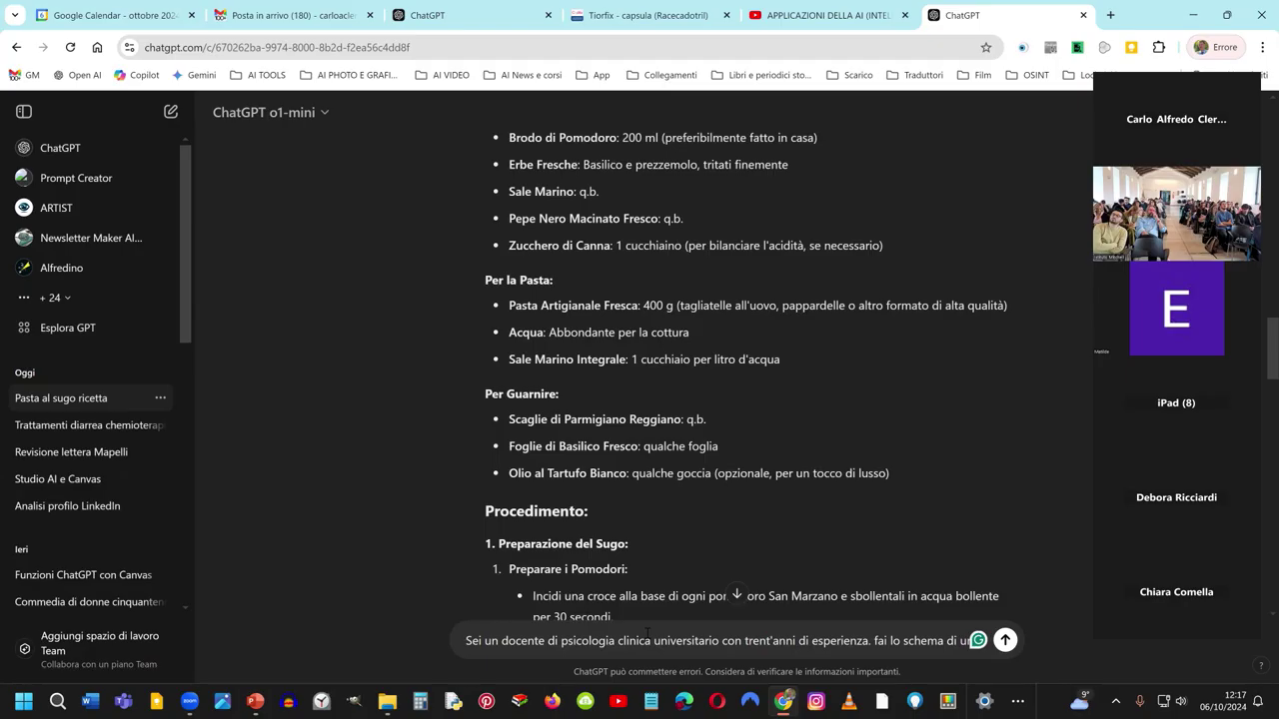
pyautogui.press('BackSpace')
pyautogui.press('BackSpace')
pyautogui.press('BackSpace')
pyautogui.press('BackSpace')
pyautogui.press('BackSpace')
pyautogui.press('BackSpace')
pyautogui.press('BackSpace')
pyautogui.press('BackSpace')
pyautogui.press('BackSpace')
pyautogui.press('BackSpace')
pyautogui.press('BackSpace')
pyautogui.press('BackSpace')
pyautogui.press('BackSpace')
pyautogui.press('BackSpace')
pyautogui.press('BackSpace')
pyautogui.press('BackSpace')
pyautogui.press('BackSpace')
pyautogui.press('BackSpace')
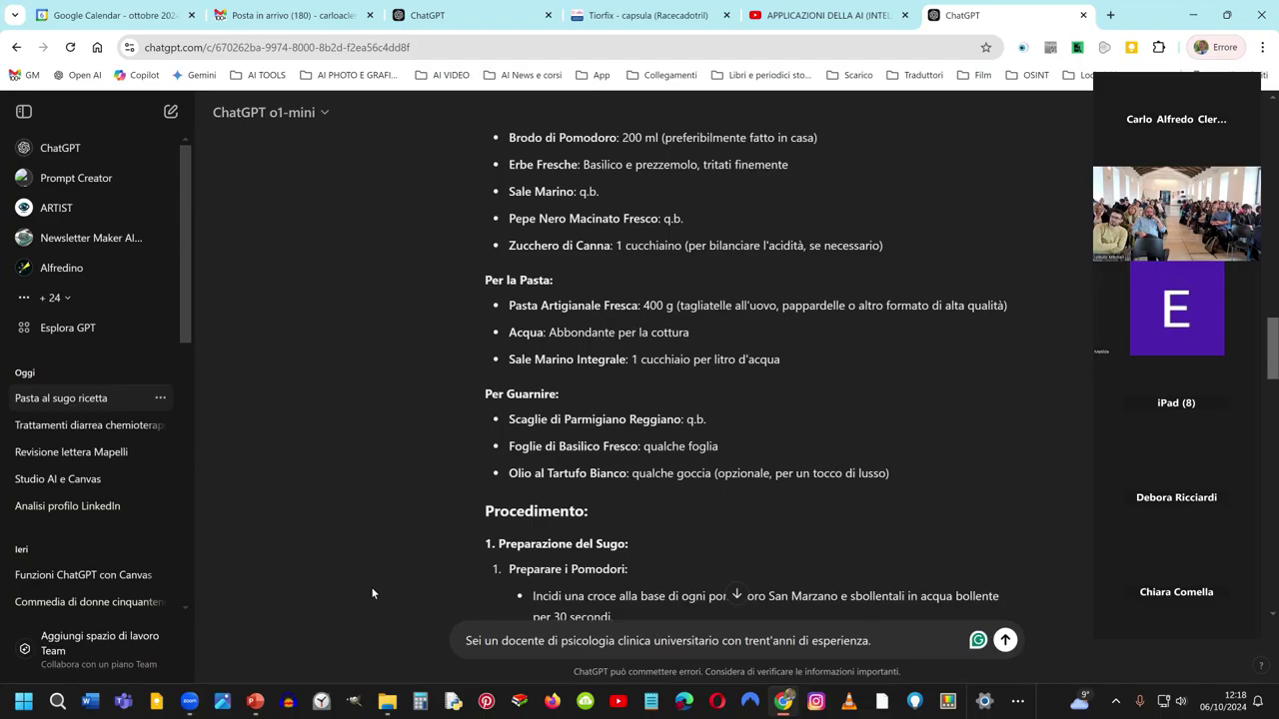
# Step: Continue the prompt with "Identifica tre temi di maggiore attualità nel dibattito della psicoanalisi re"
pyautogui.write('Identific')
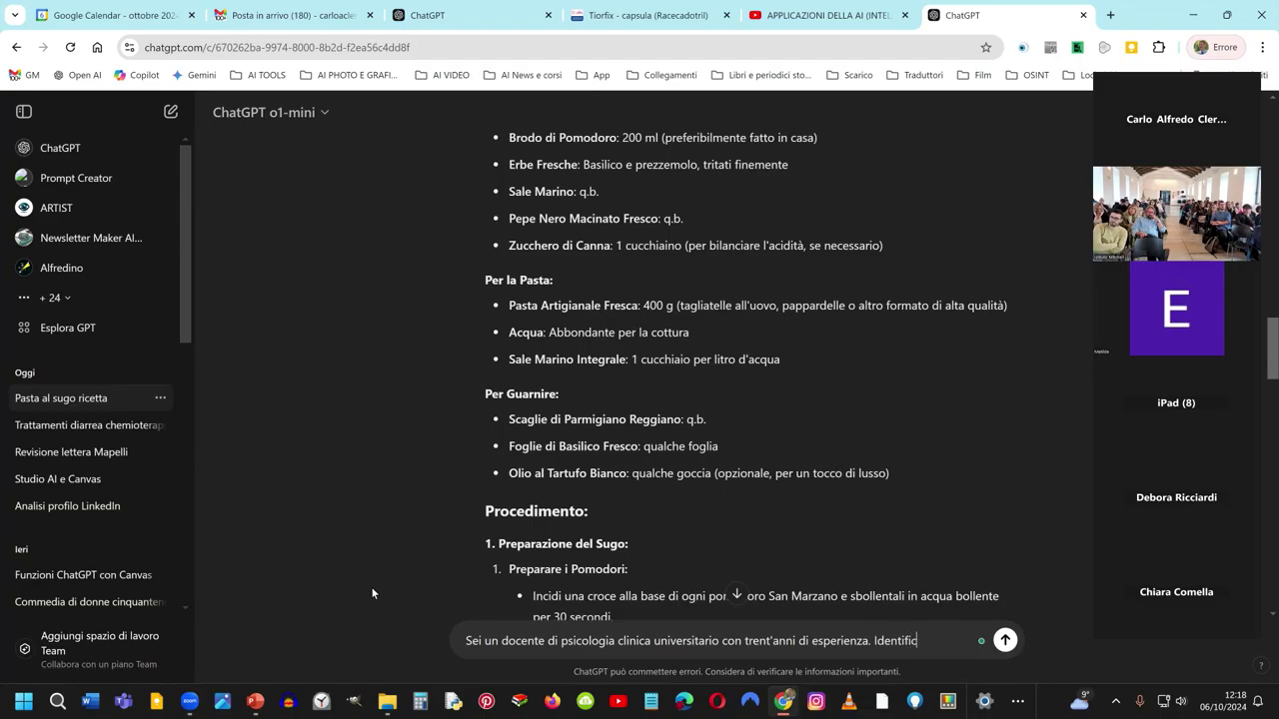
pyautogui.write('a tre temi di mag')
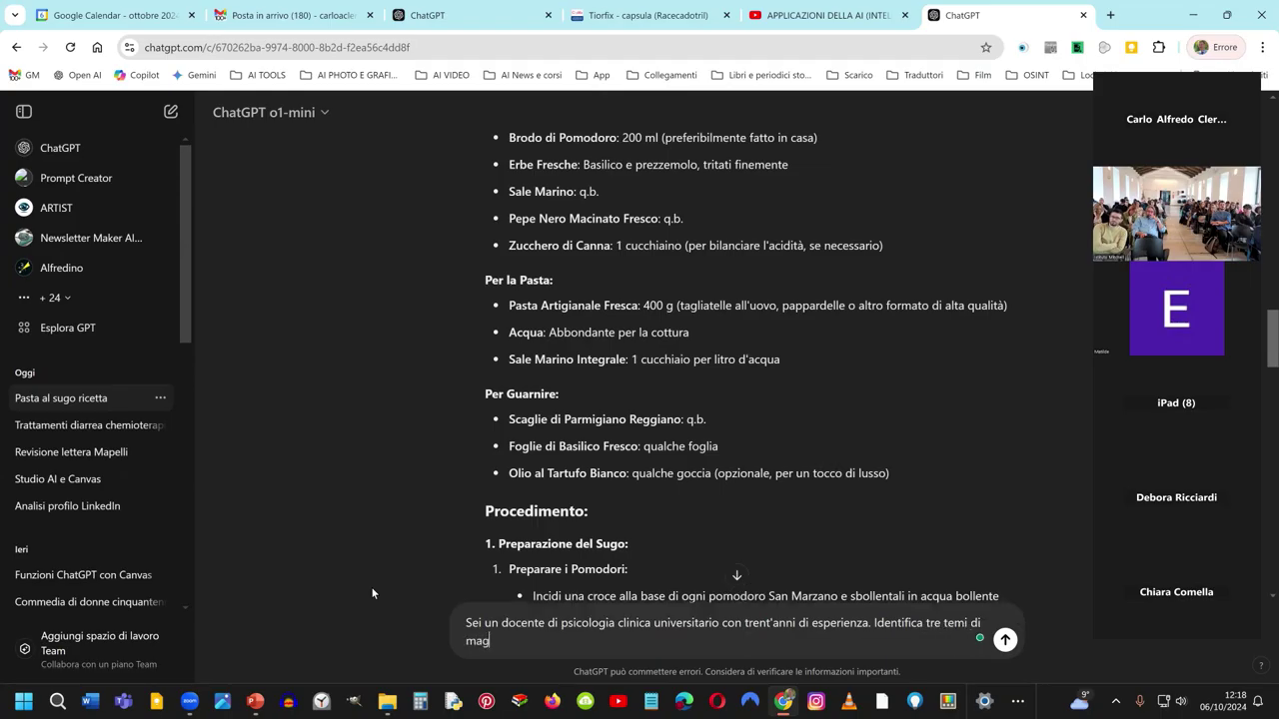
pyautogui.write('giore attual')
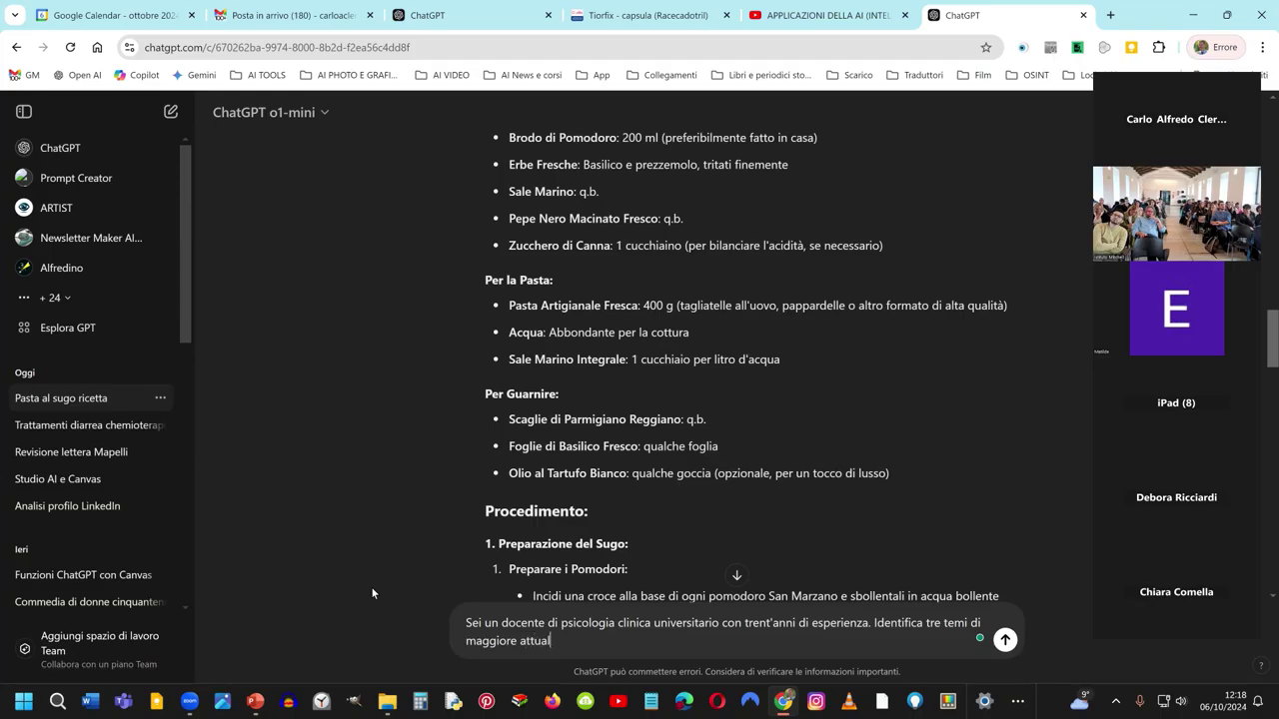
pyautogui.write('ità nel dibattito della psico')
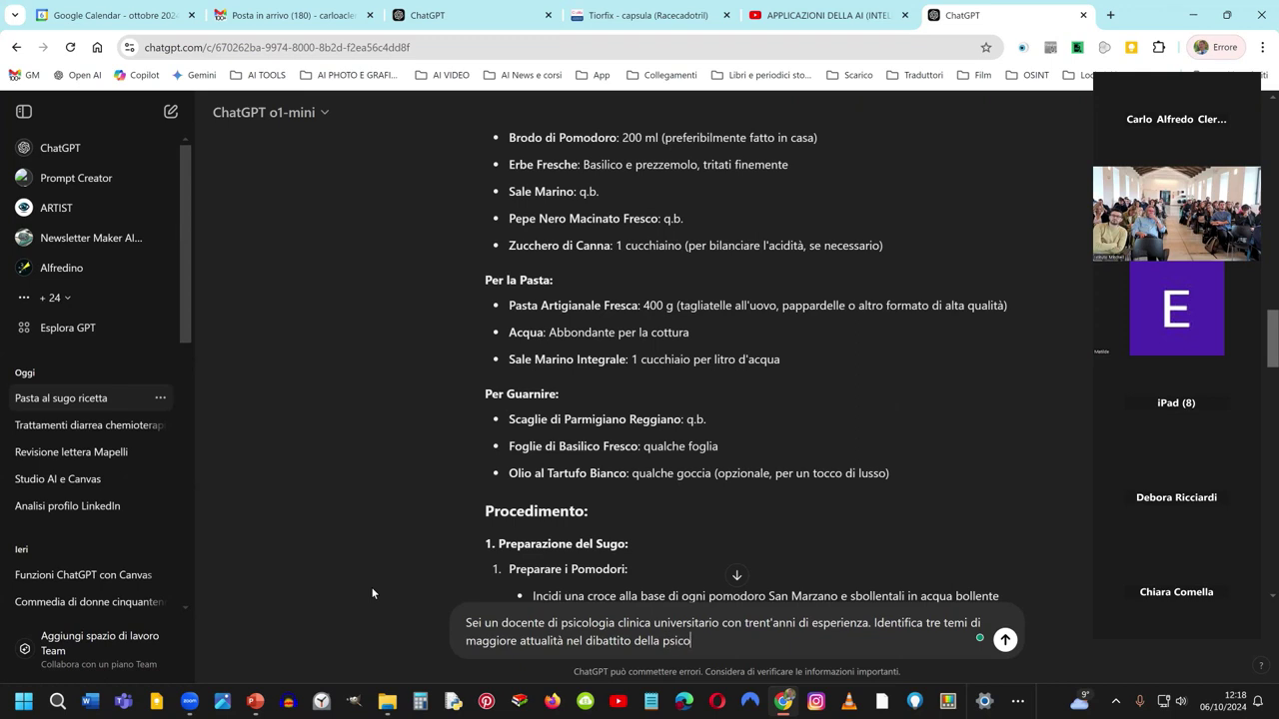
pyautogui.write('analisi re')
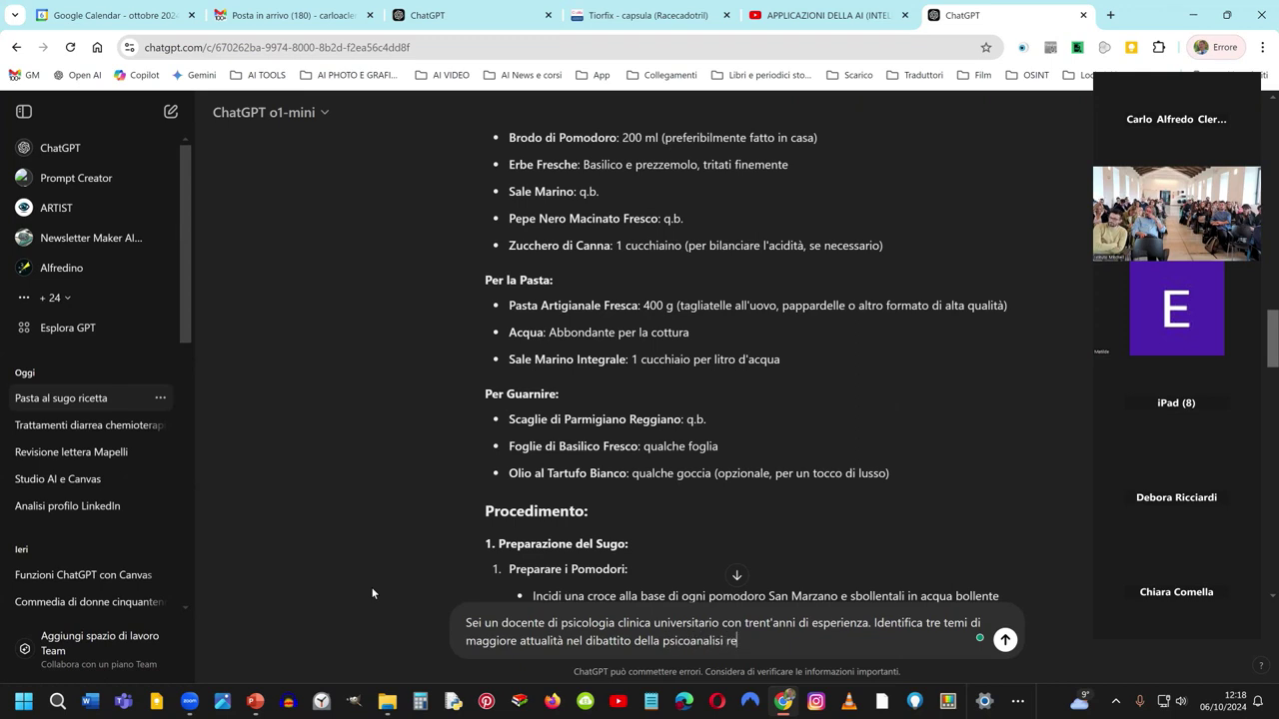
# Step: Replace the ending "dibattito della psicoanalisi re" with "comportamento dello psicoanalista relazionale contemporaneo" and send the prompt
pyautogui.press('BackSpace')
pyautogui.press('BackSpace')
pyautogui.press('BackSpace')
pyautogui.press('BackSpace')
pyautogui.press('BackSpace')
pyautogui.press('BackSpace')
pyautogui.press('BackSpace')
pyautogui.press('BackSpace')
pyautogui.press('BackSpace')
pyautogui.press('BackSpace')
pyautogui.press('BackSpace')
pyautogui.press('BackSpace')
pyautogui.press('BackSpace')
pyautogui.press('BackSpace')
pyautogui.press('BackSpace')
pyautogui.press('BackSpace')
pyautogui.press('BackSpace')
pyautogui.press('BackSpace')
pyautogui.press('BackSpace')
pyautogui.press('BackSpace')
pyautogui.press('BackSpace')
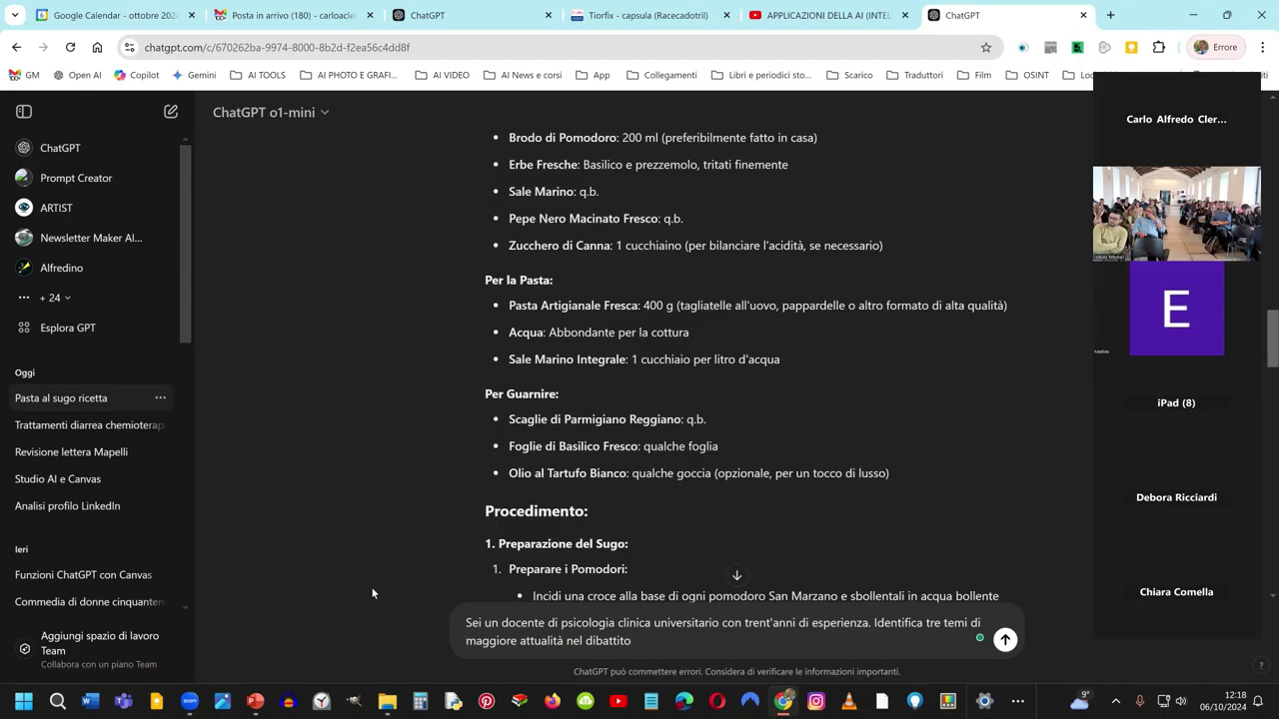
pyautogui.press('BackSpace')
pyautogui.press('BackSpace')
pyautogui.press('BackSpace')
pyautogui.write('comportamento ')
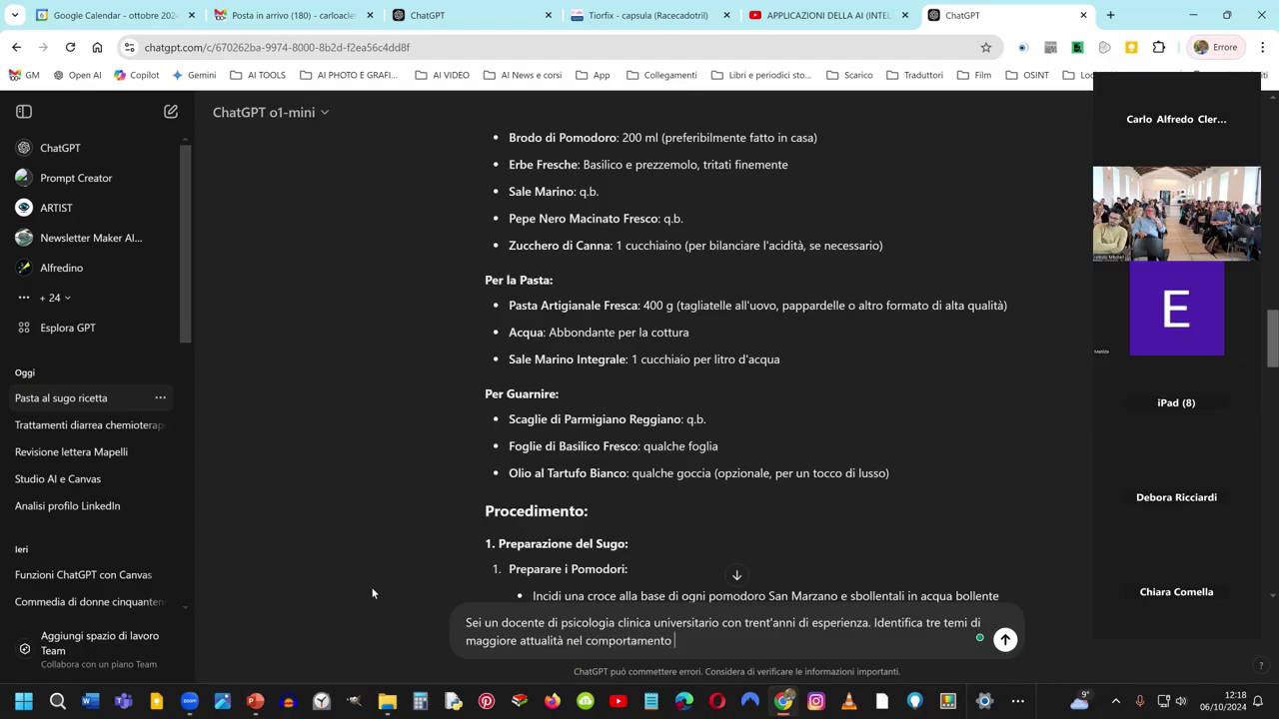
pyautogui.write('dello psicoa')
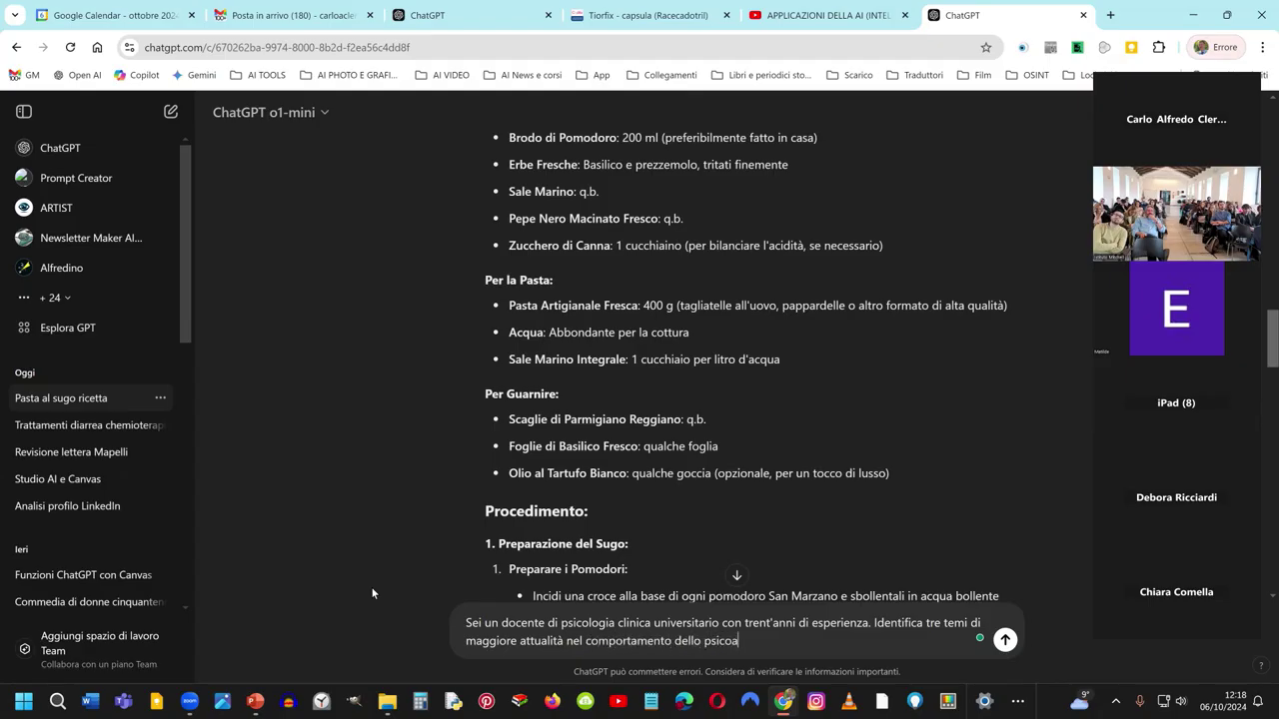
pyautogui.write('nalista relazi')
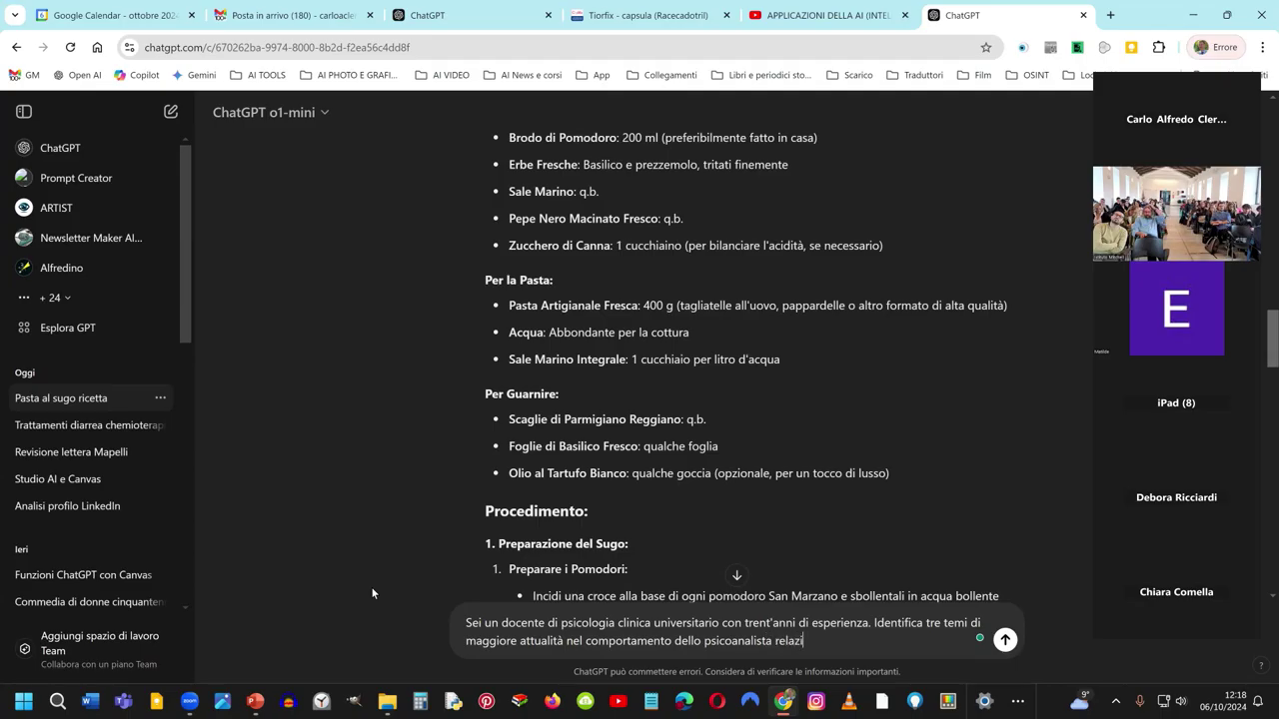
pyautogui.write('onale contemporanne')
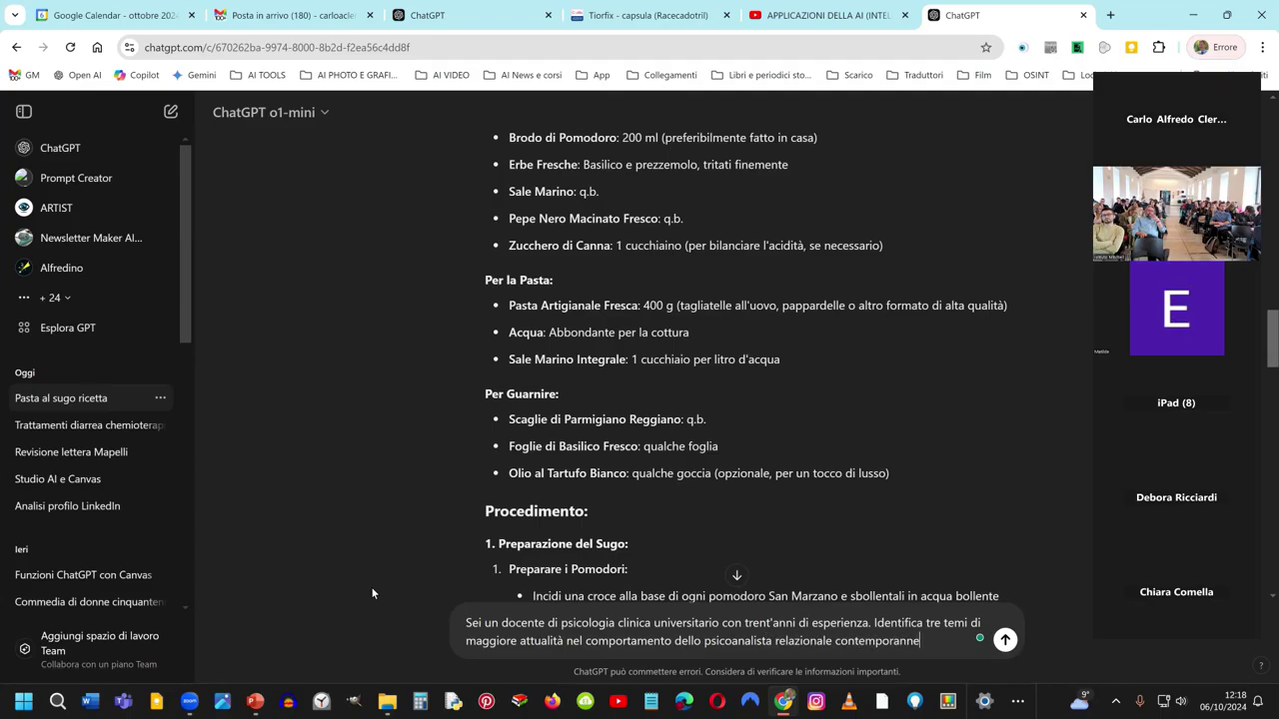
pyautogui.press('BackSpace')
pyautogui.write('eo')
pyautogui.press('Return')
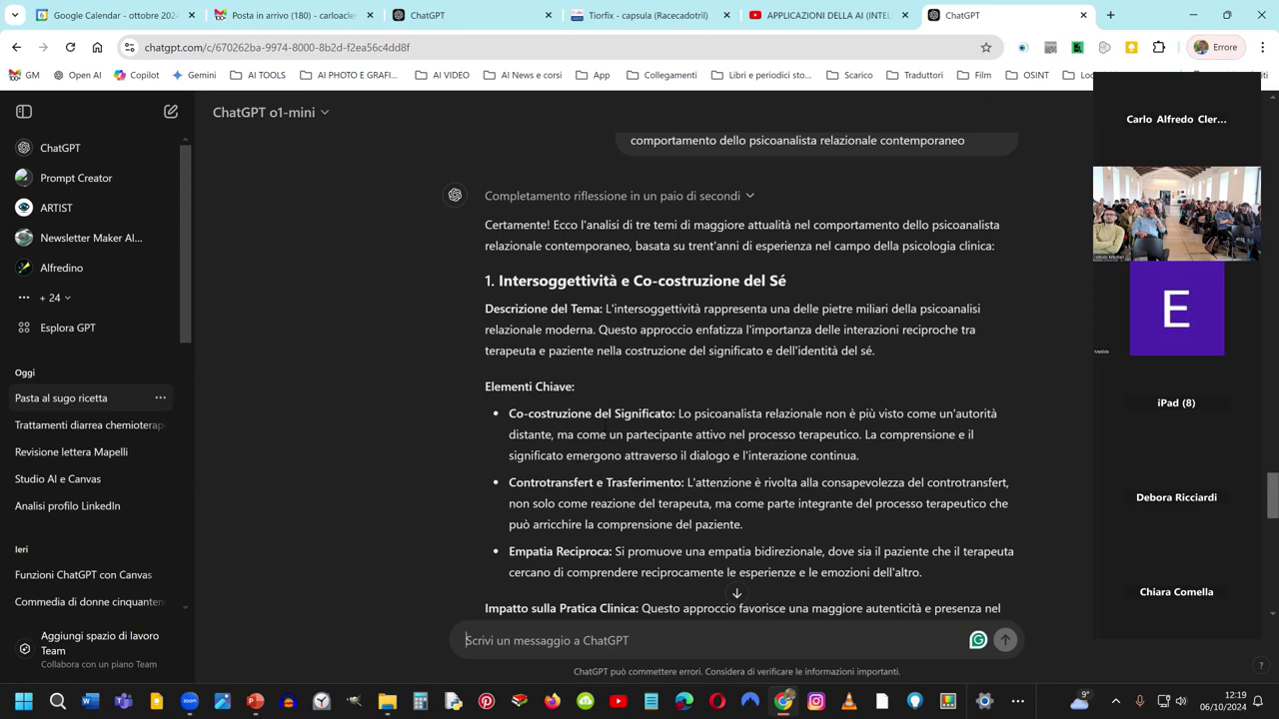
# Step: Read through the reply on the three relational psychoanalysis themes, down to its conclusion
pyautogui.scroll(-2, 604, 427)
pyautogui.scroll(-2, 603, 426)
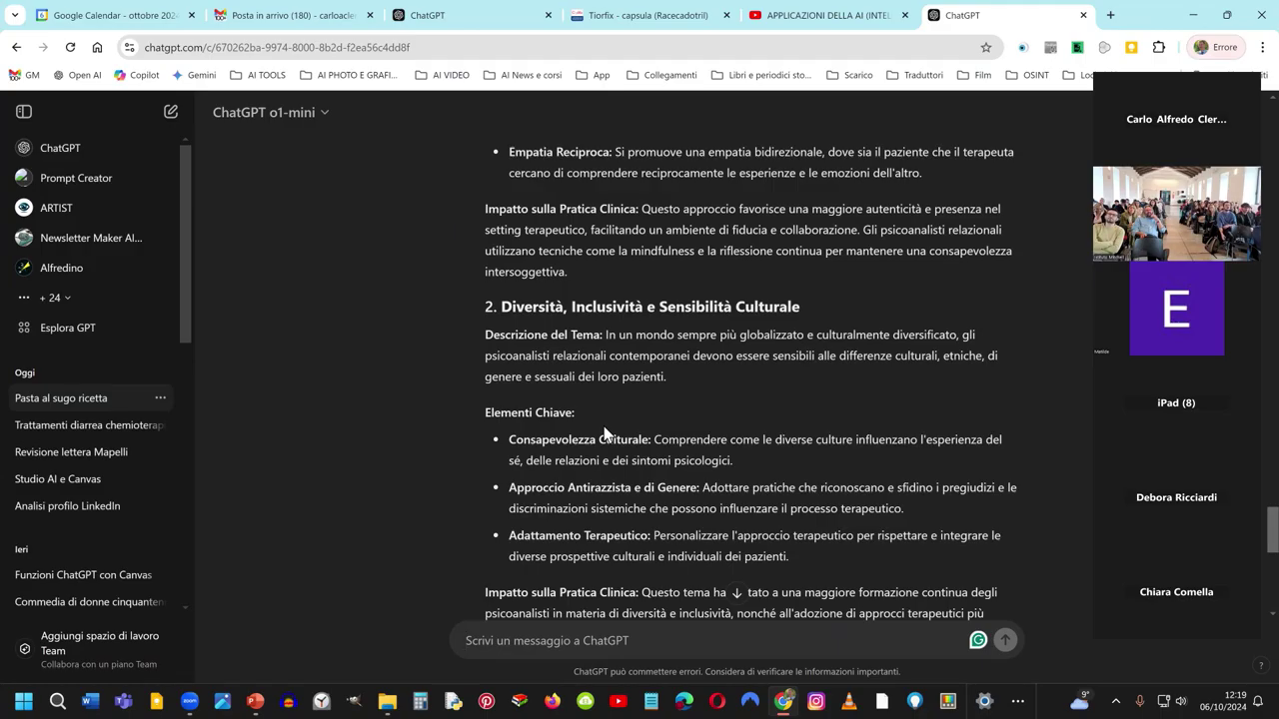
pyautogui.scroll(-2, 603, 425)
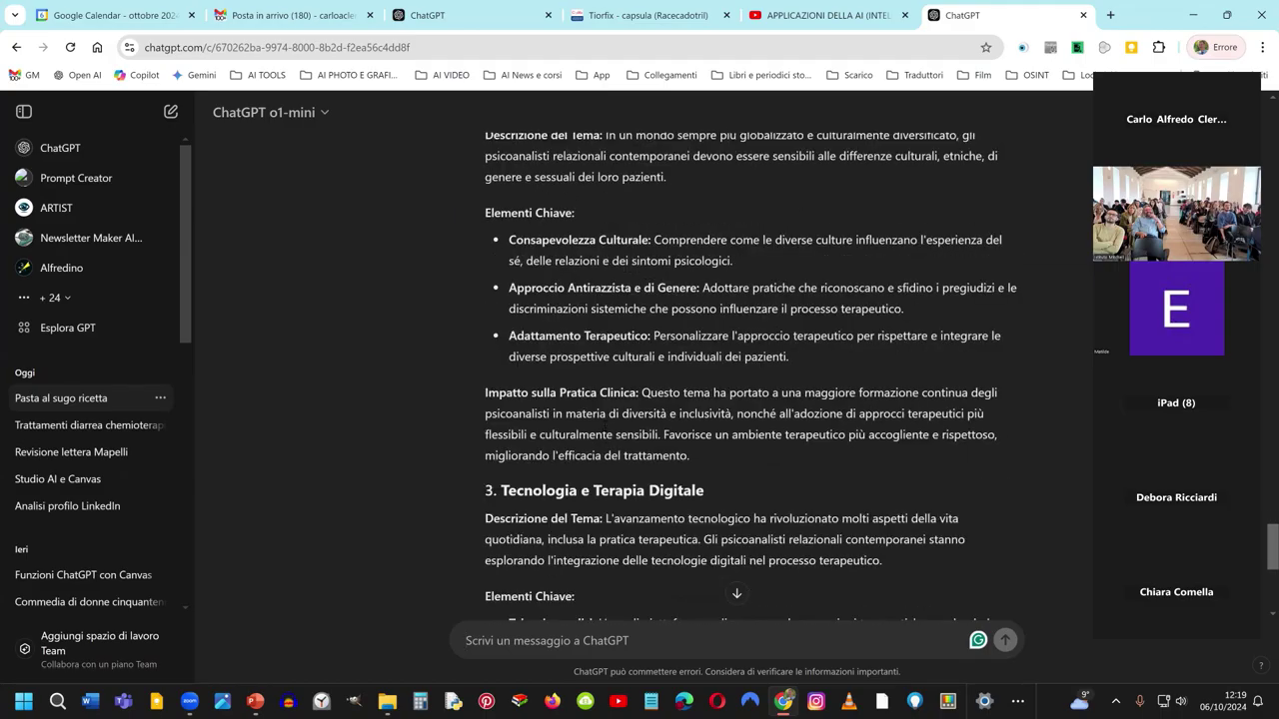
pyautogui.scroll(-2, 749, 380)
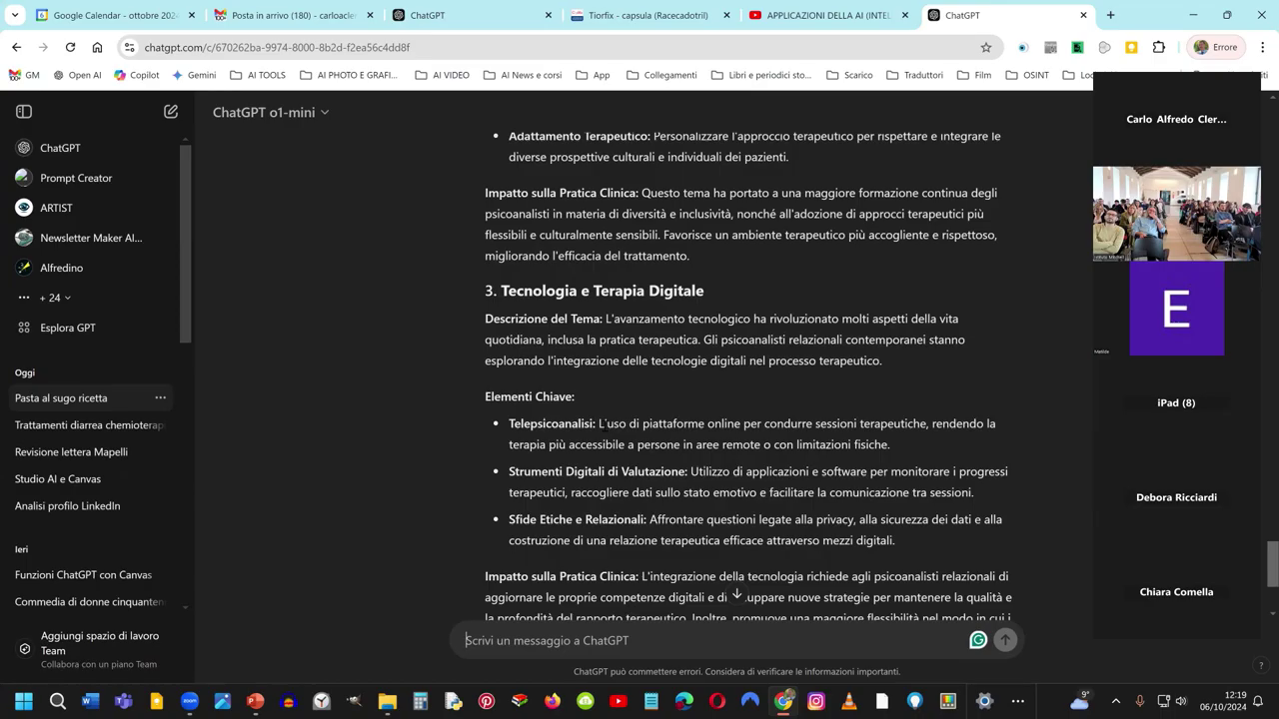
pyautogui.scroll(-2, 607, 432)
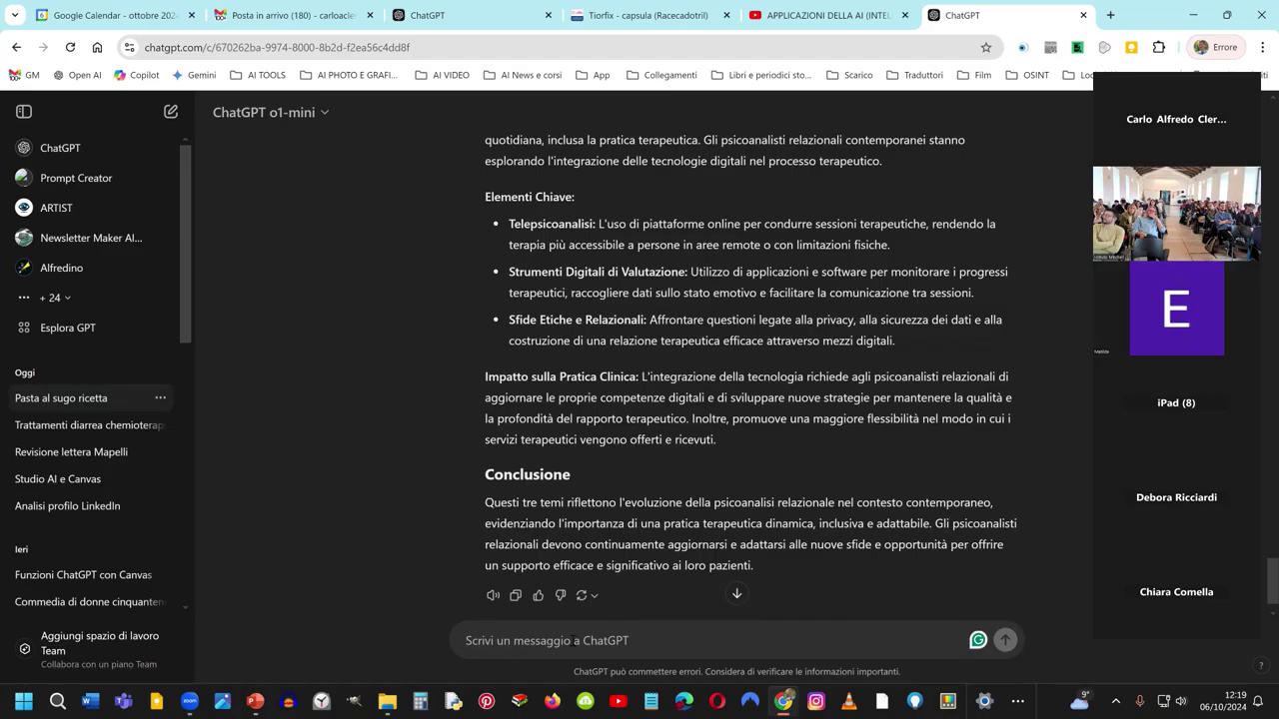
# Step: Begin a follow-up prompt with "Struttura sulla base di queste tre tematiche un convegno di due giorni"
pyautogui.write('Strutt')
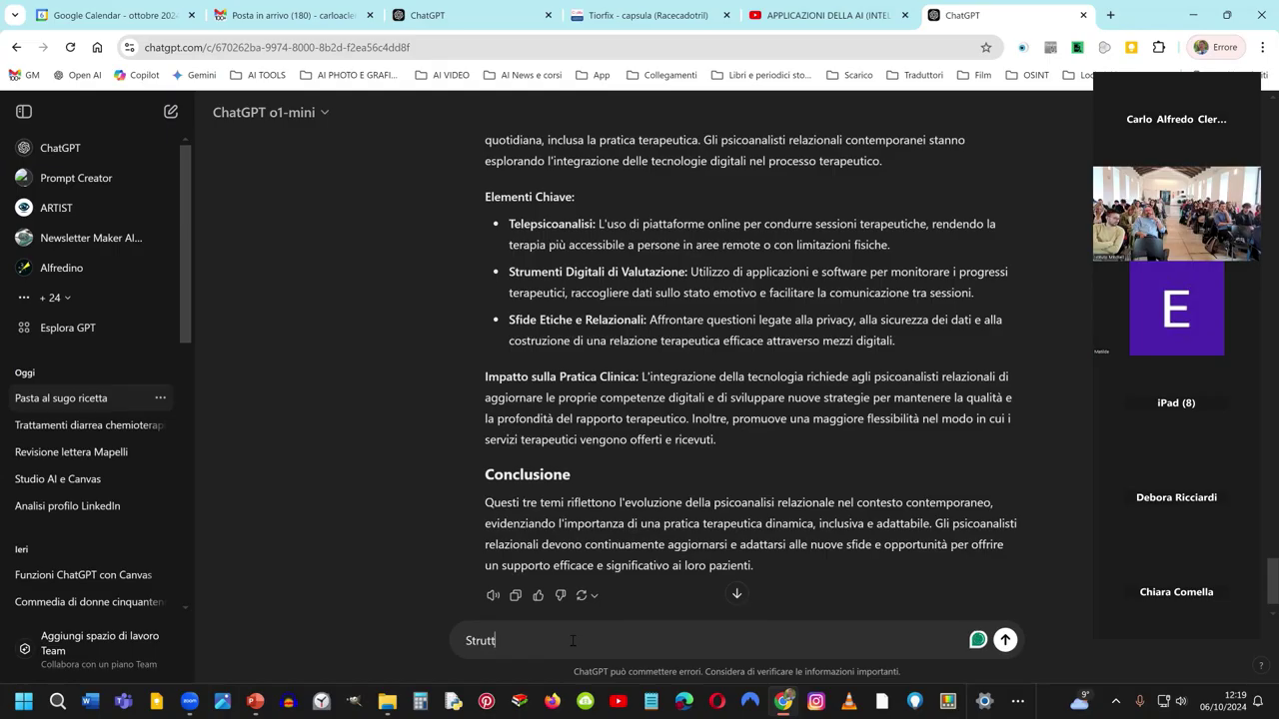
pyautogui.write('ura')
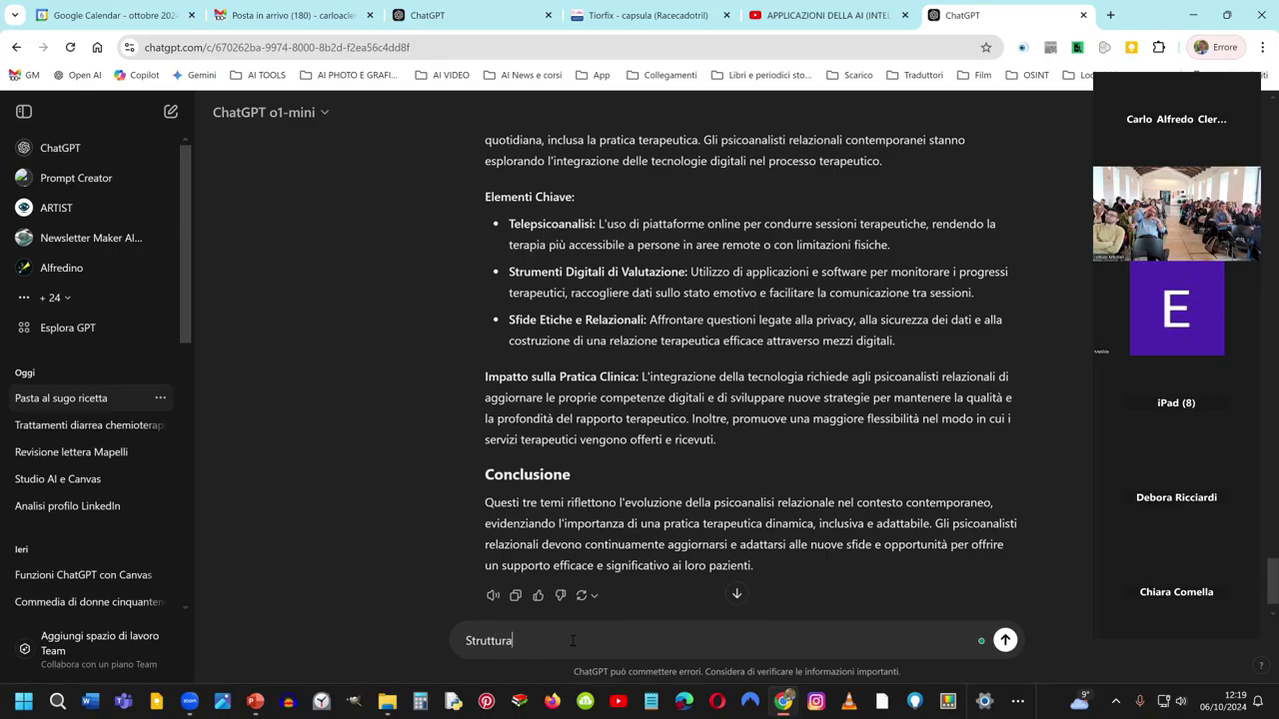
pyautogui.write(' sulla ba')
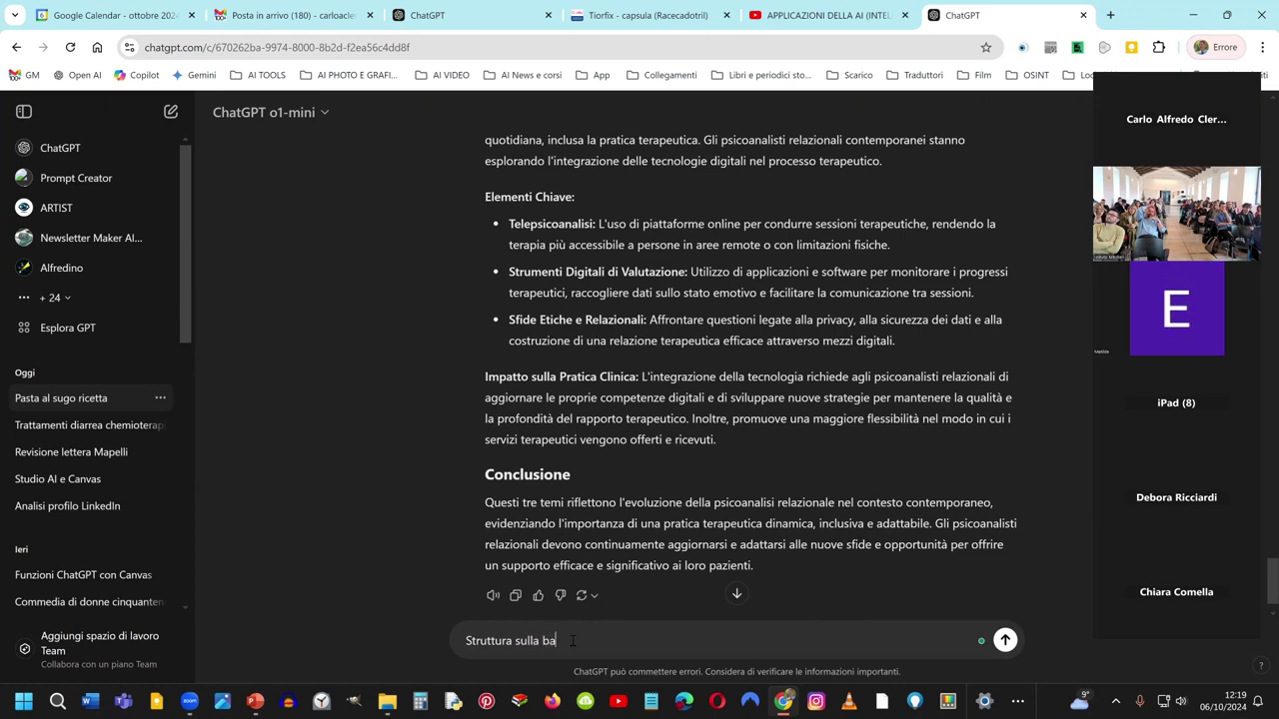
pyautogui.write('se di quest')
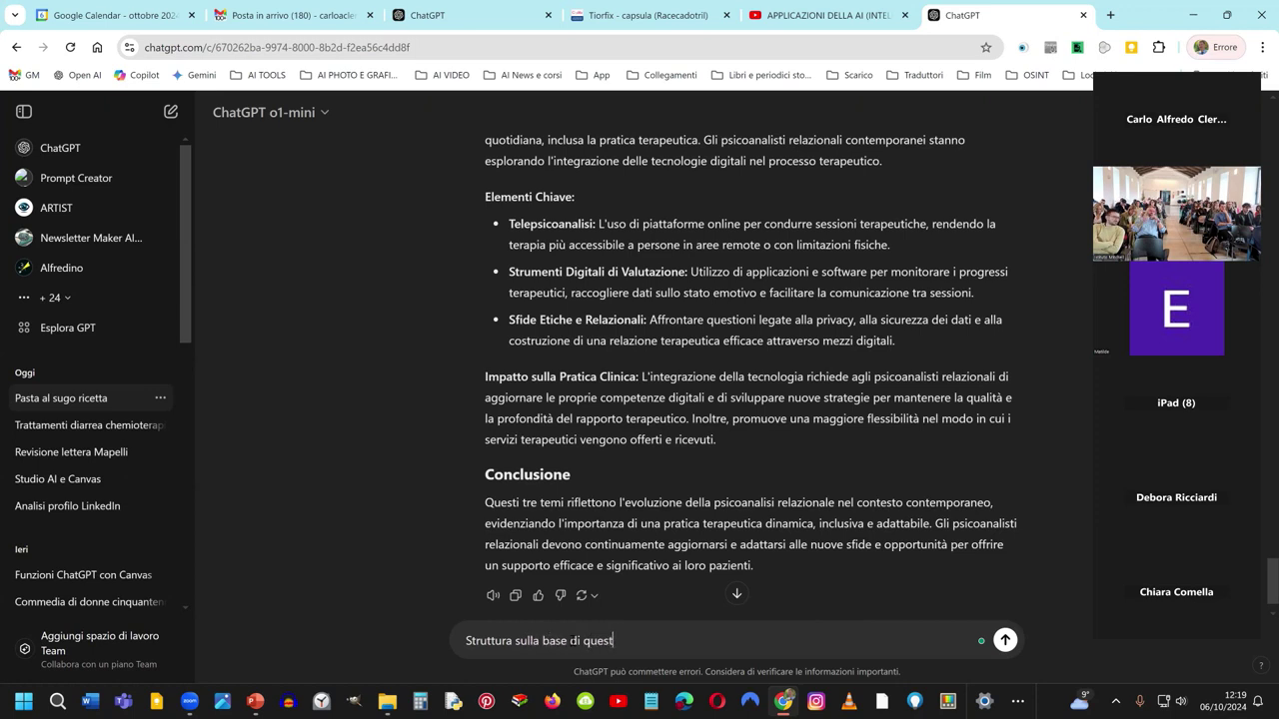
pyautogui.write('e tre temat')
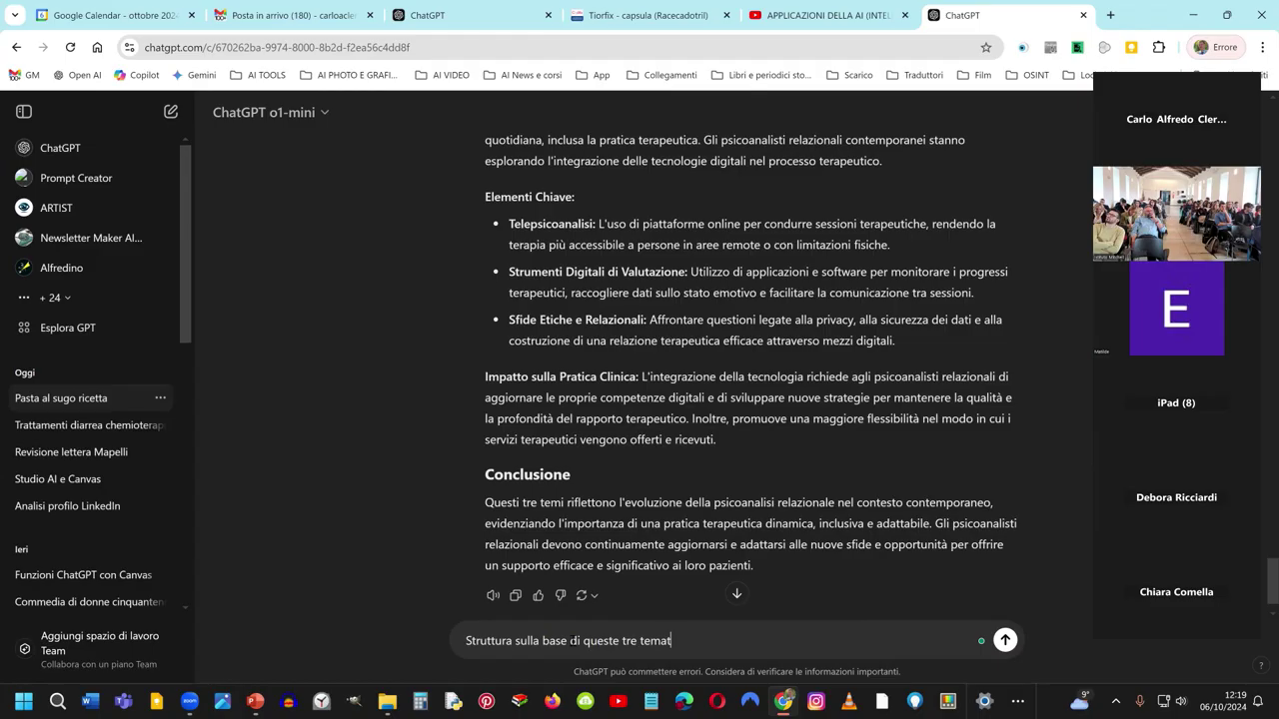
pyautogui.write('iche un convegno d')
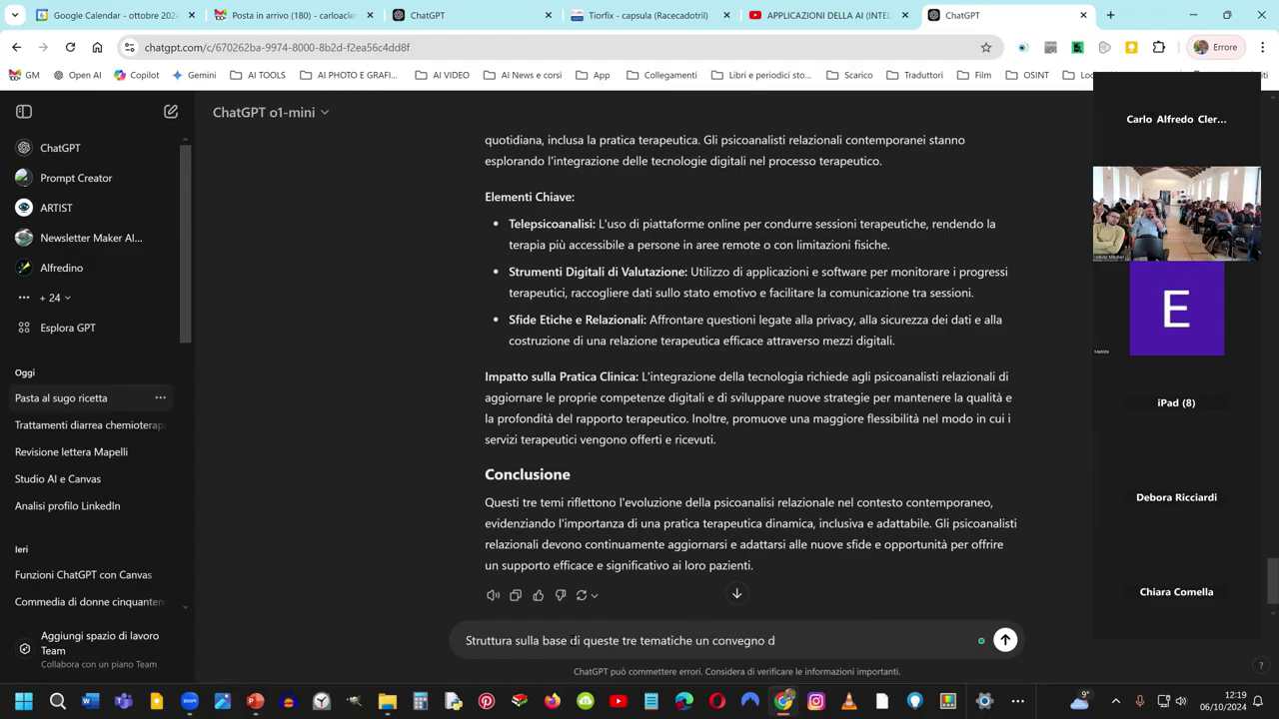
pyautogui.write('i')
pyautogui.write(' d')
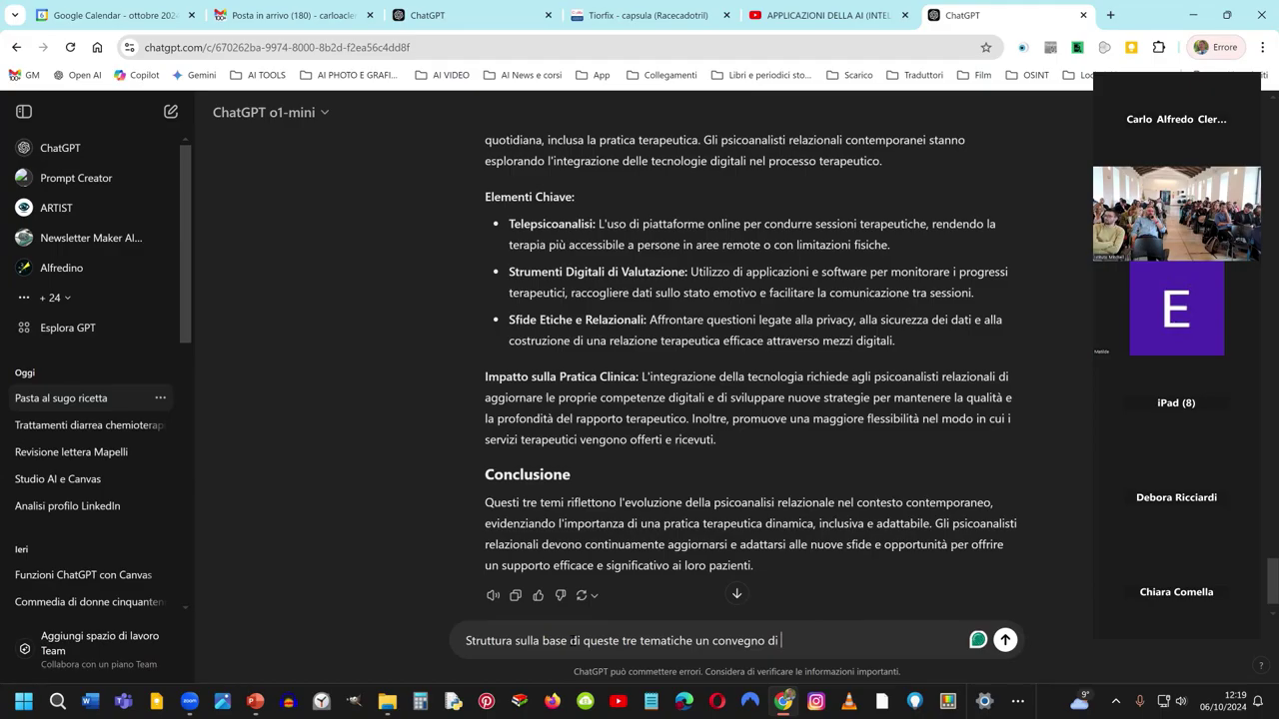
pyautogui.write('ue ')
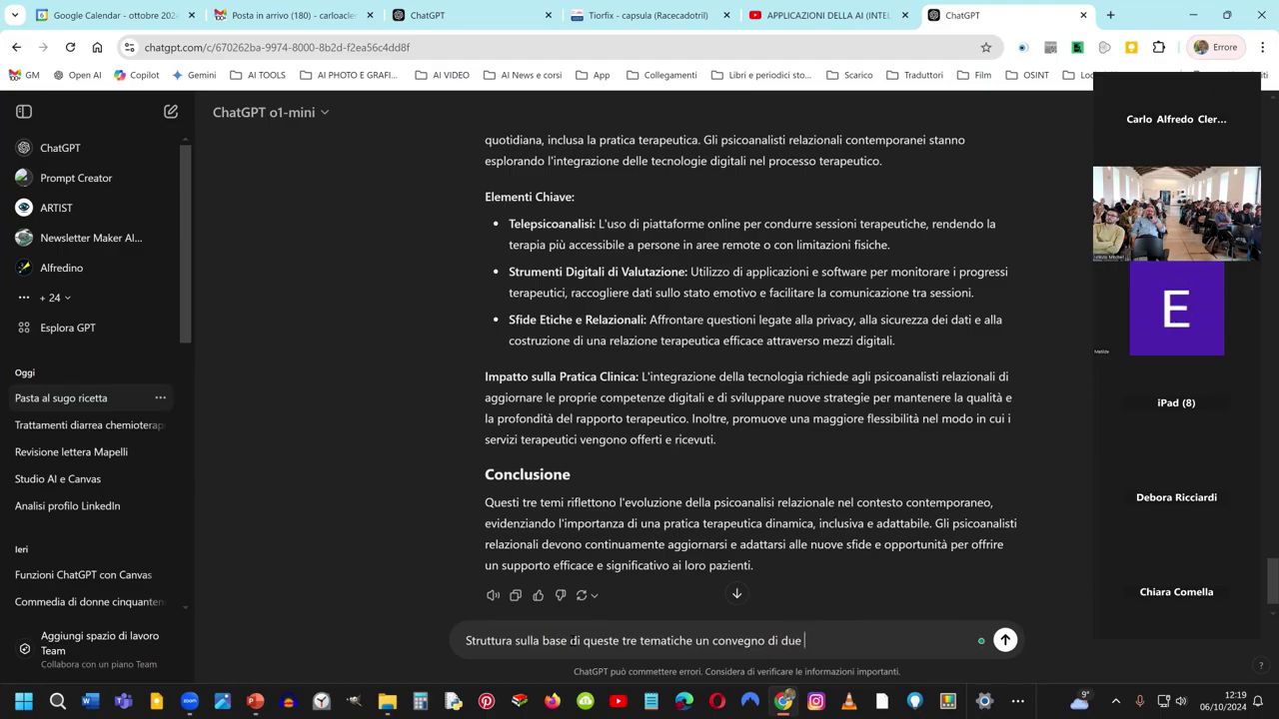
pyautogui.write('giorni p')
pyautogui.press('BackSpace')
pyautogui.press('BackSpace')
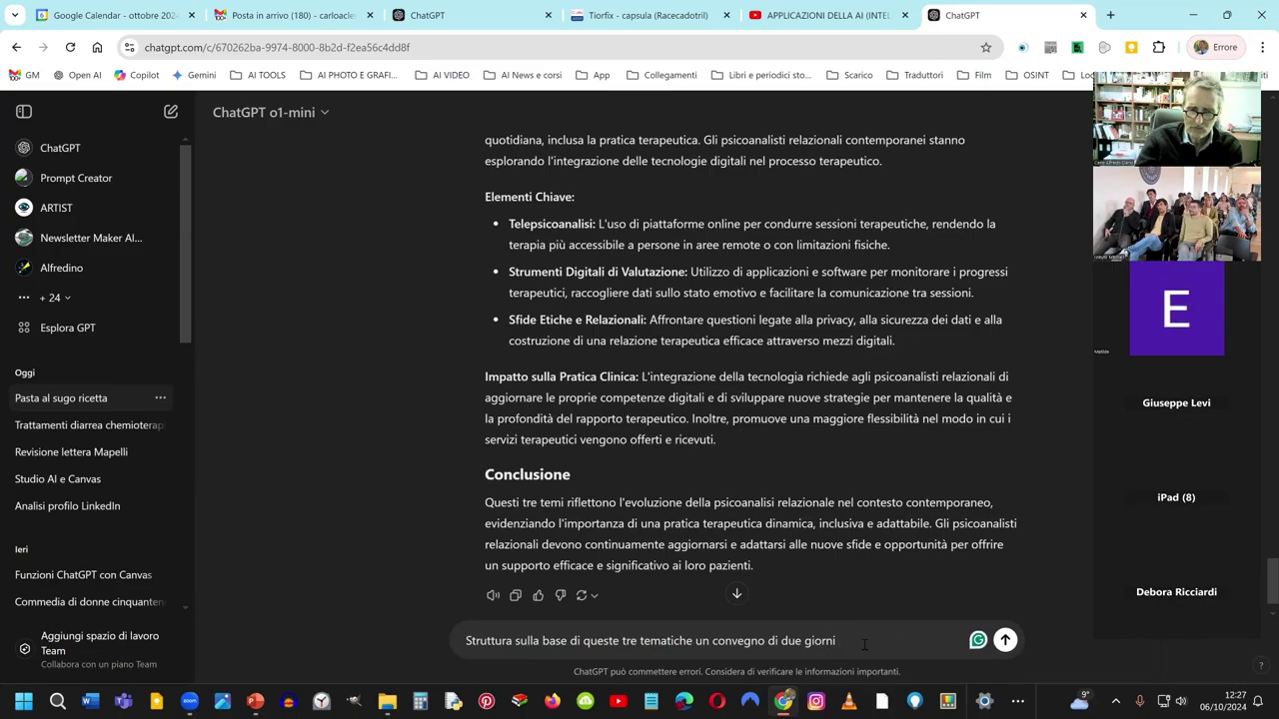
# Step: Specify the conference topic by extending the prompt with "su trauma e dissociazione."
pyautogui.press('Left')
pyautogui.press('Left')
pyautogui.press('Left')
pyautogui.press('Left')
pyautogui.press('Left')
pyautogui.press('Left')
pyautogui.press('Left')
pyautogui.press('Left')
pyautogui.press('Left')
pyautogui.press('Left')
pyautogui.press('Left')
pyautogui.press('Left')
pyautogui.press('Left')
pyautogui.press('Left')
pyautogui.press('Left')
pyautogui.press('Left')
pyautogui.press('Left')
pyautogui.press('Left')
pyautogui.press('Left')
pyautogui.press('Left')
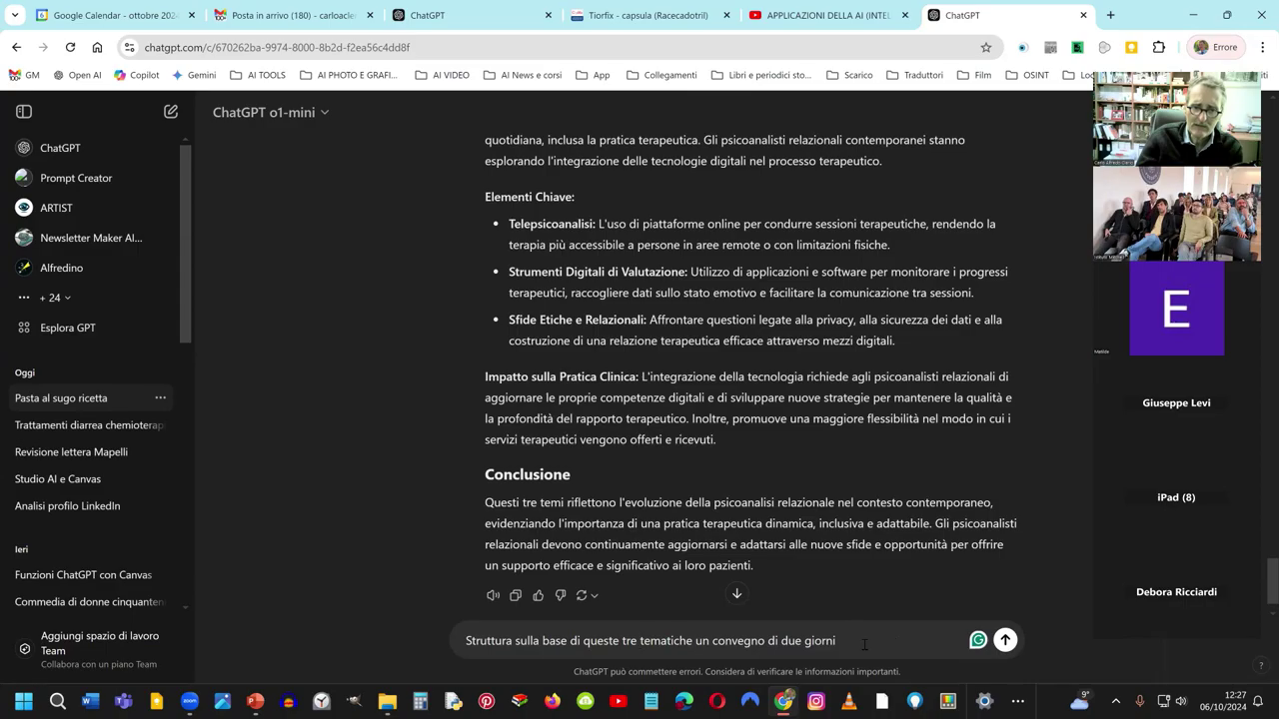
pyautogui.write('su')
pyautogui.write(' trauma e')
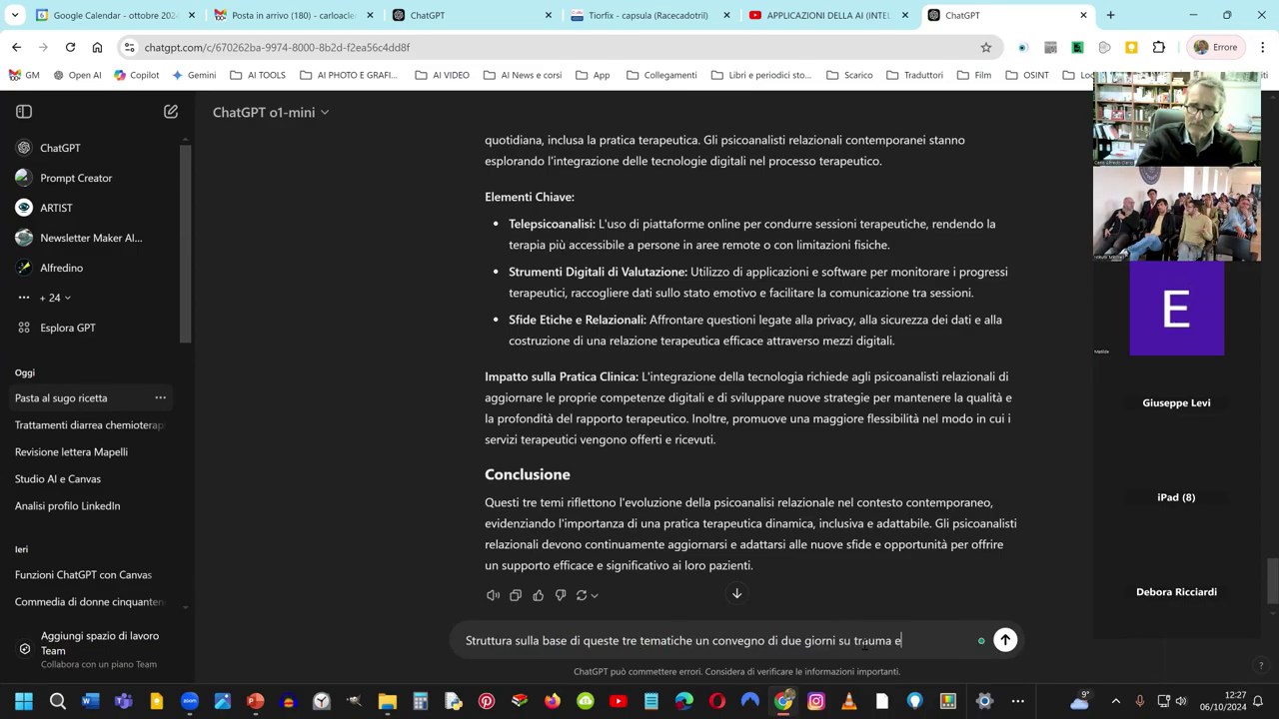
pyautogui.write(' dissoc')
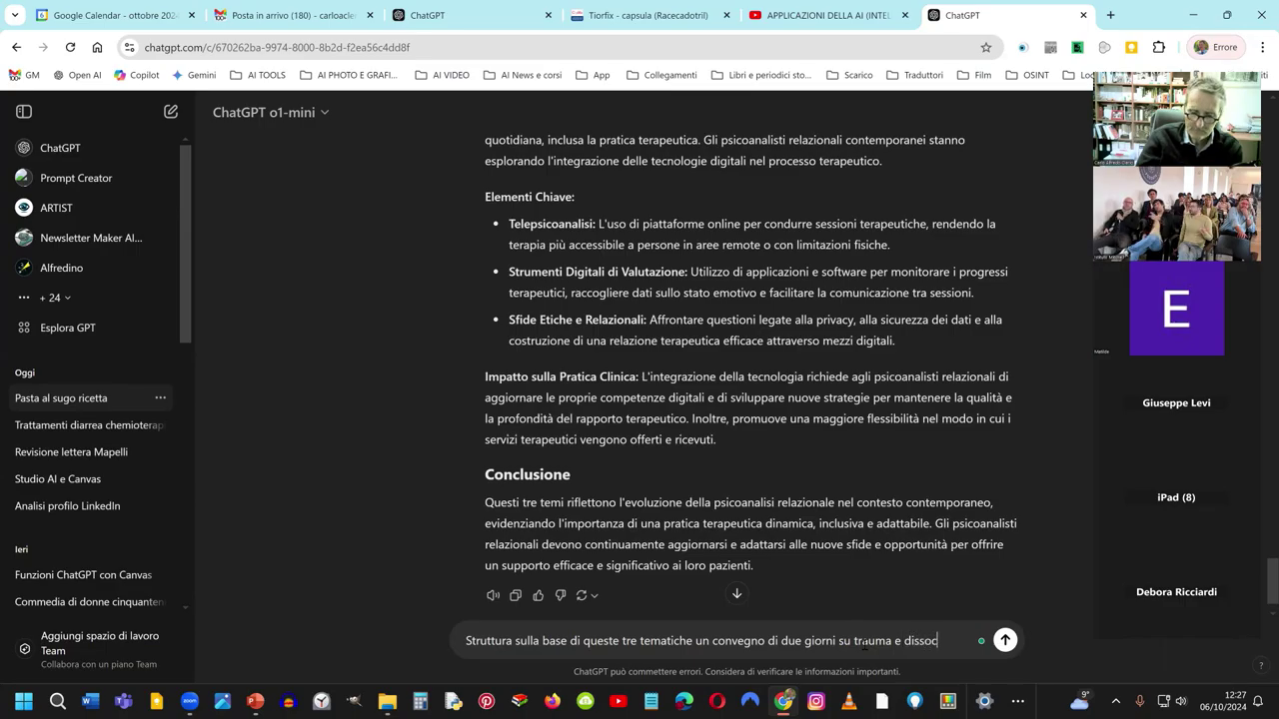
pyautogui.write('iazione.')
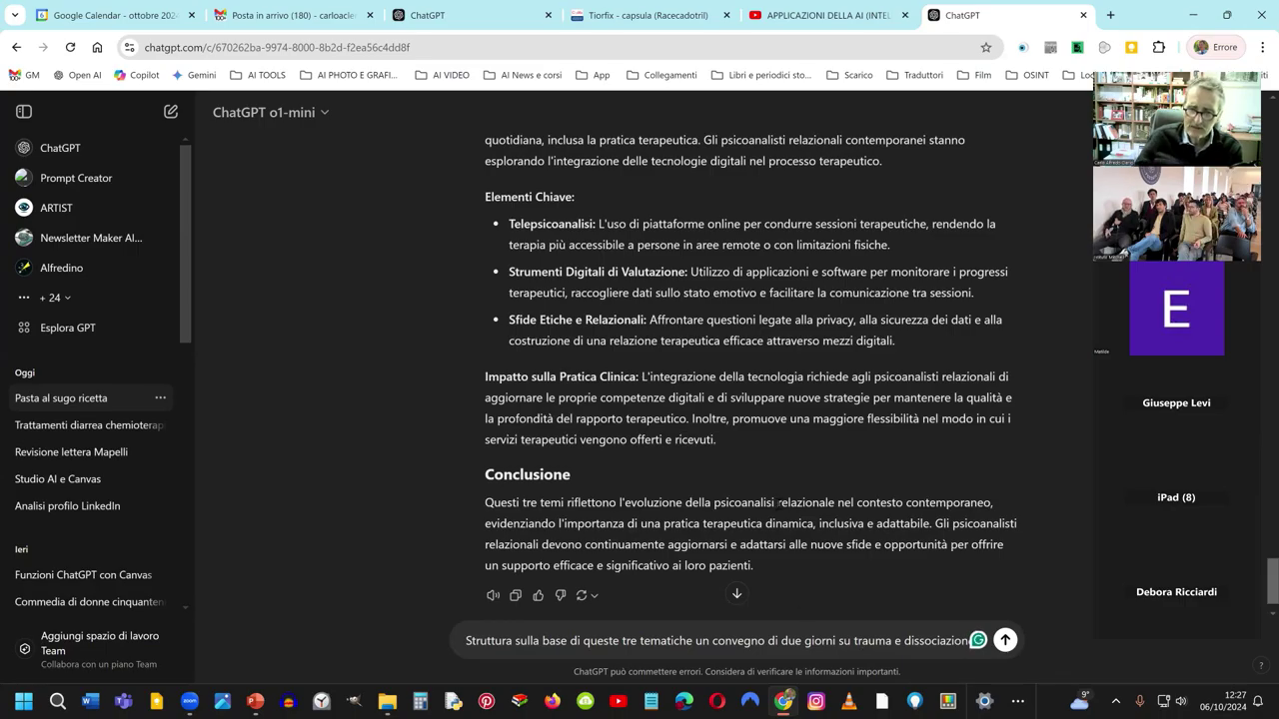
pyautogui.scroll(-1, 749, 496)
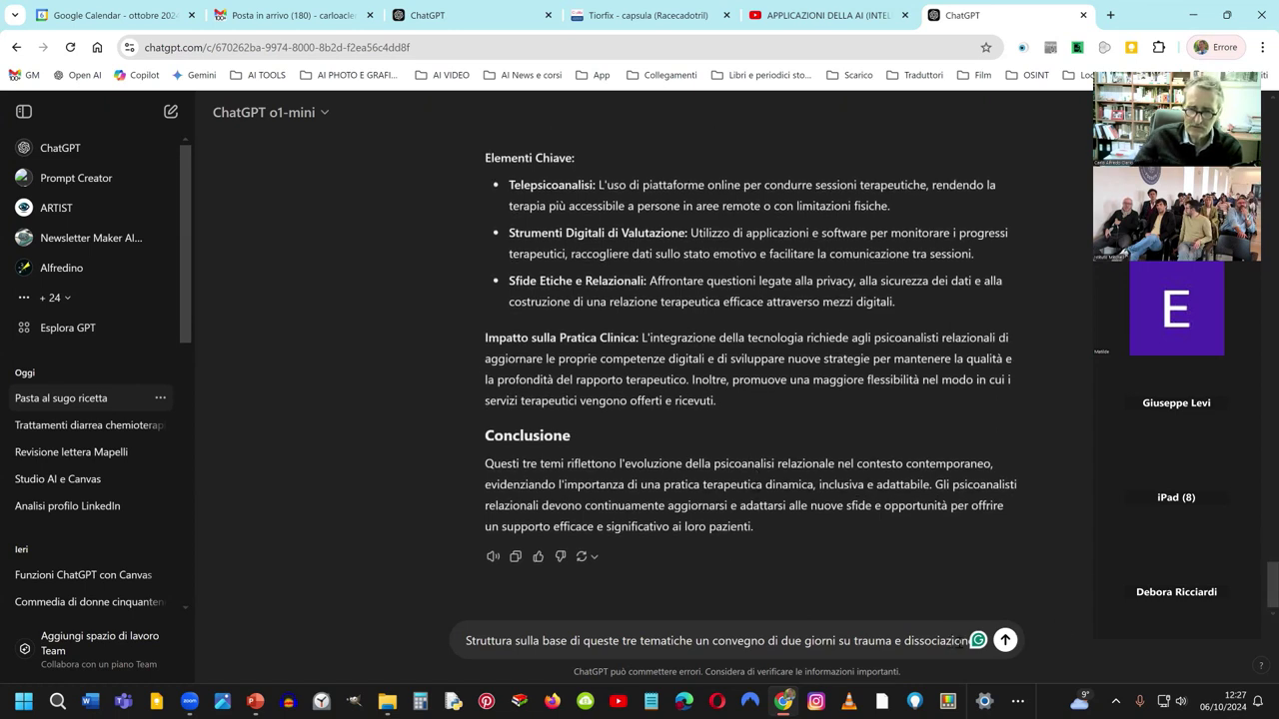
pyautogui.write('.')
# Step: Add the target audience to the prompt with "Il convegno è rivolto a clinici specialisti in psicoanlisi relazionale"
pyautogui.write(' Il conve')
pyautogui.write('gno è ri')
pyautogui.write('volto a')
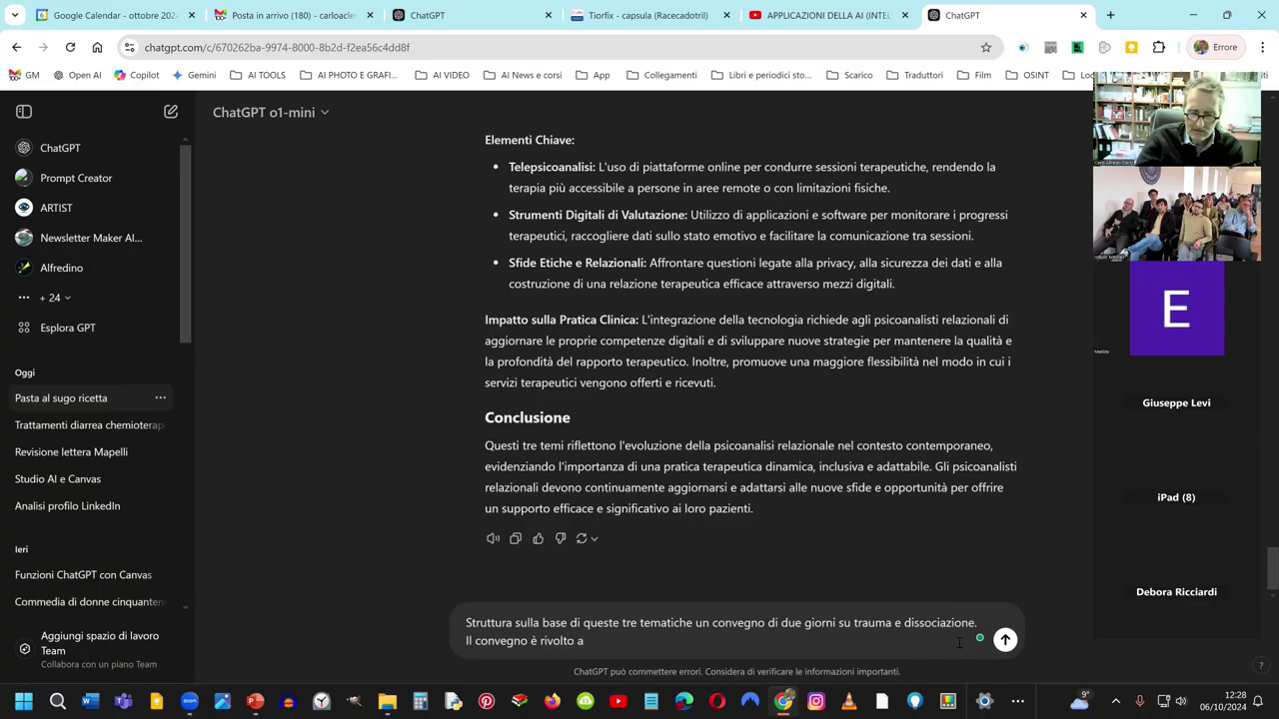
pyautogui.write(' clinic')
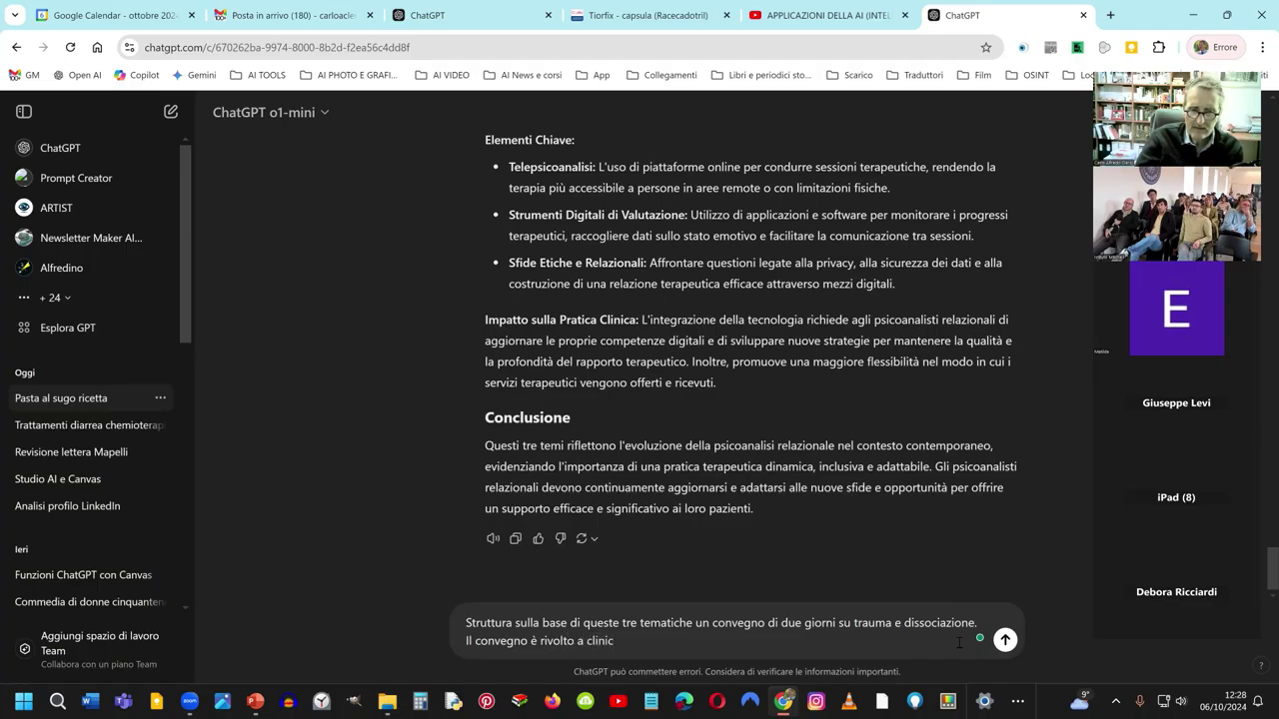
pyautogui.write('i sp')
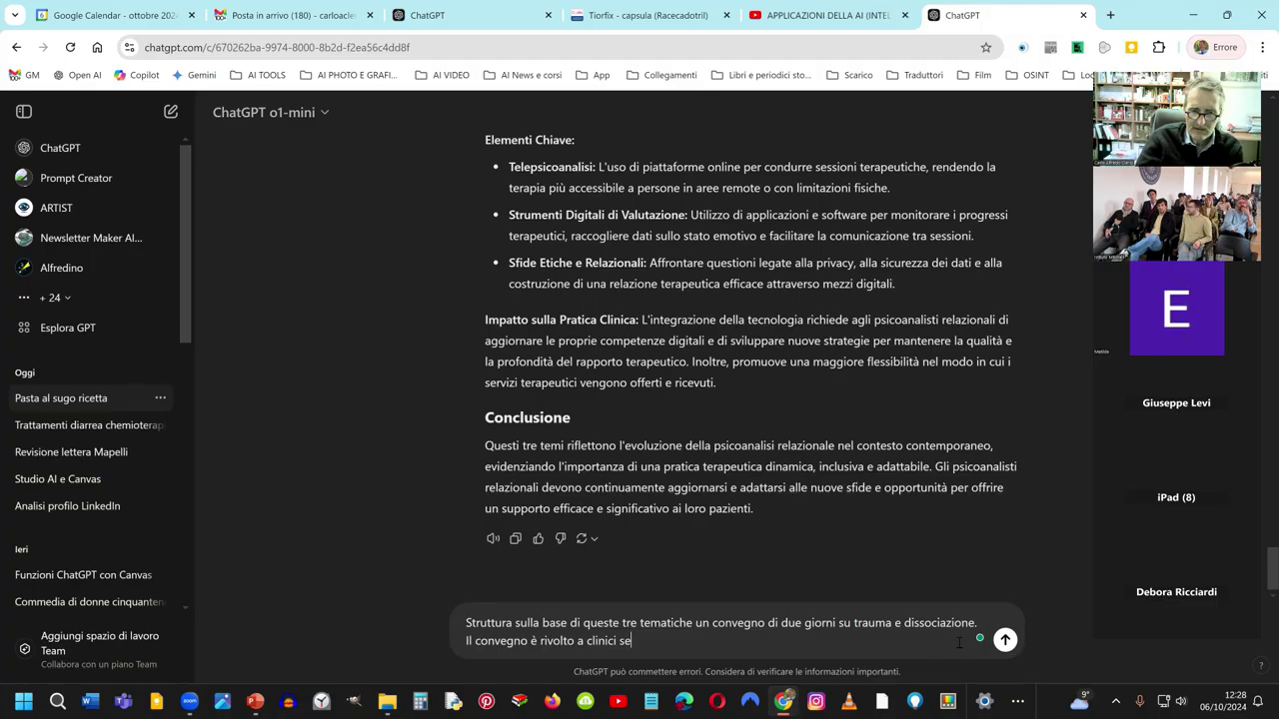
pyautogui.write('e')
pyautogui.press('BackSpace')
pyautogui.write('pecialis')
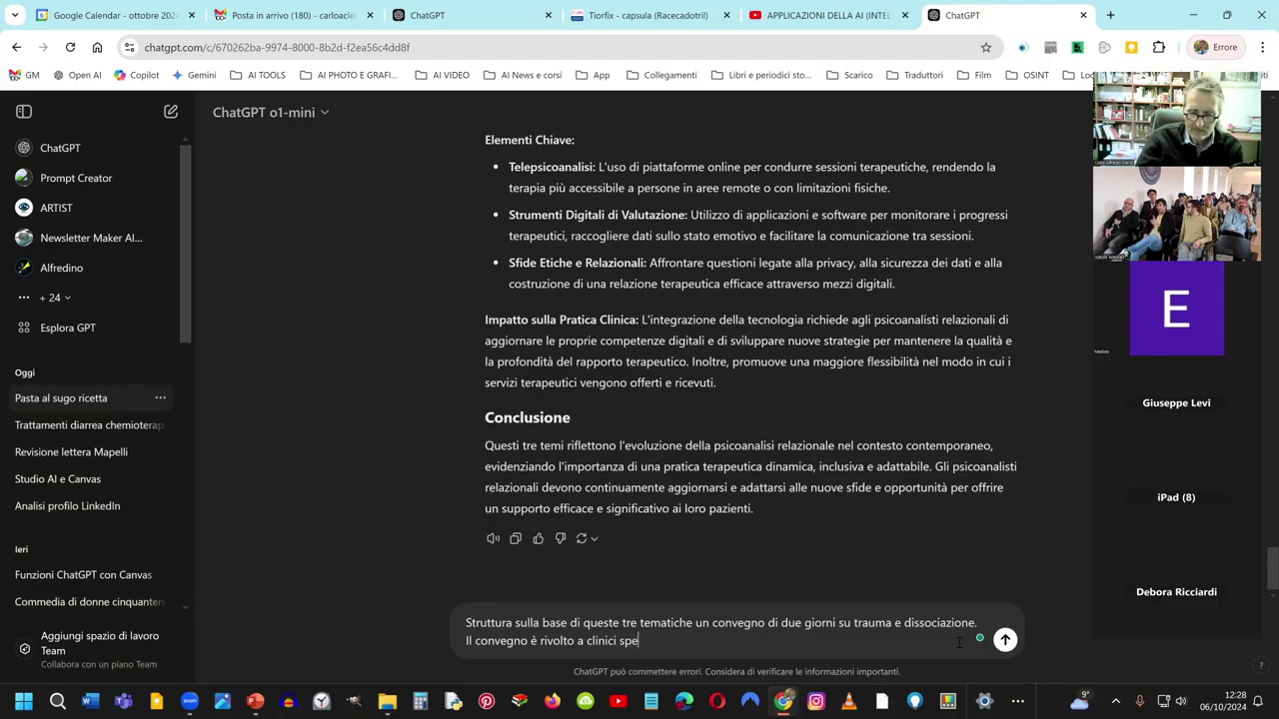
pyautogui.write('ti i')
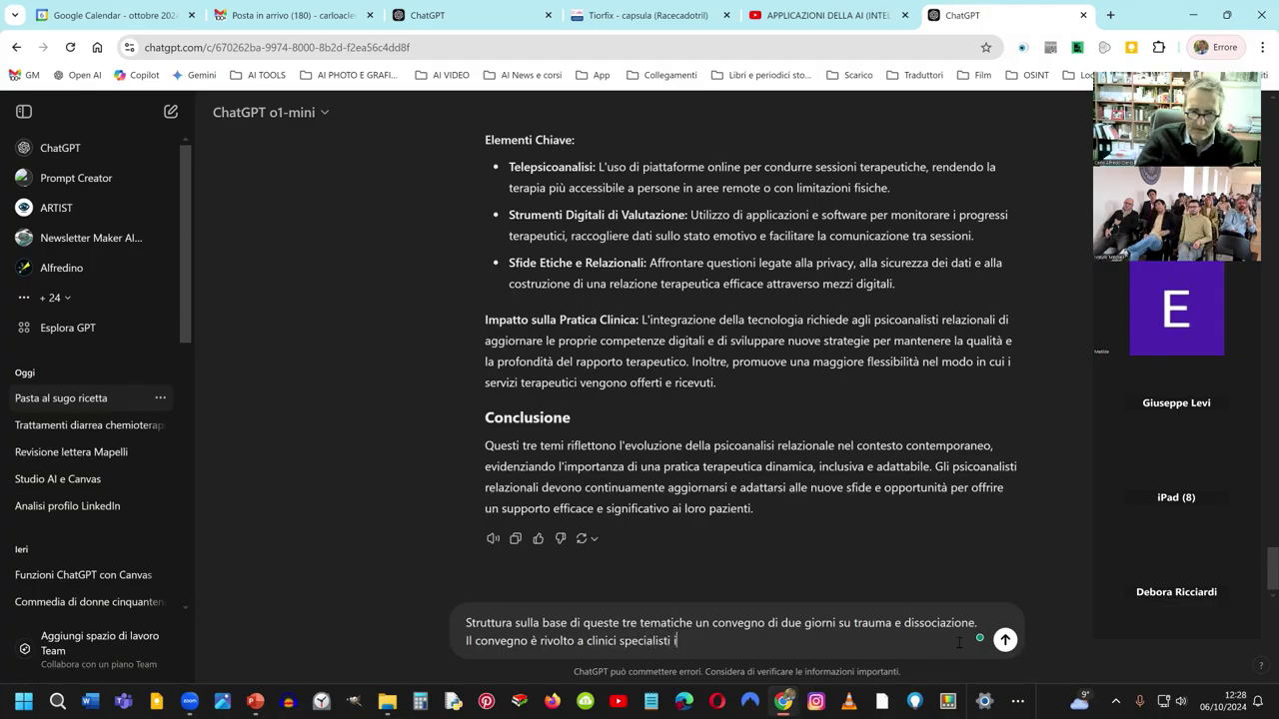
pyautogui.write('n p')
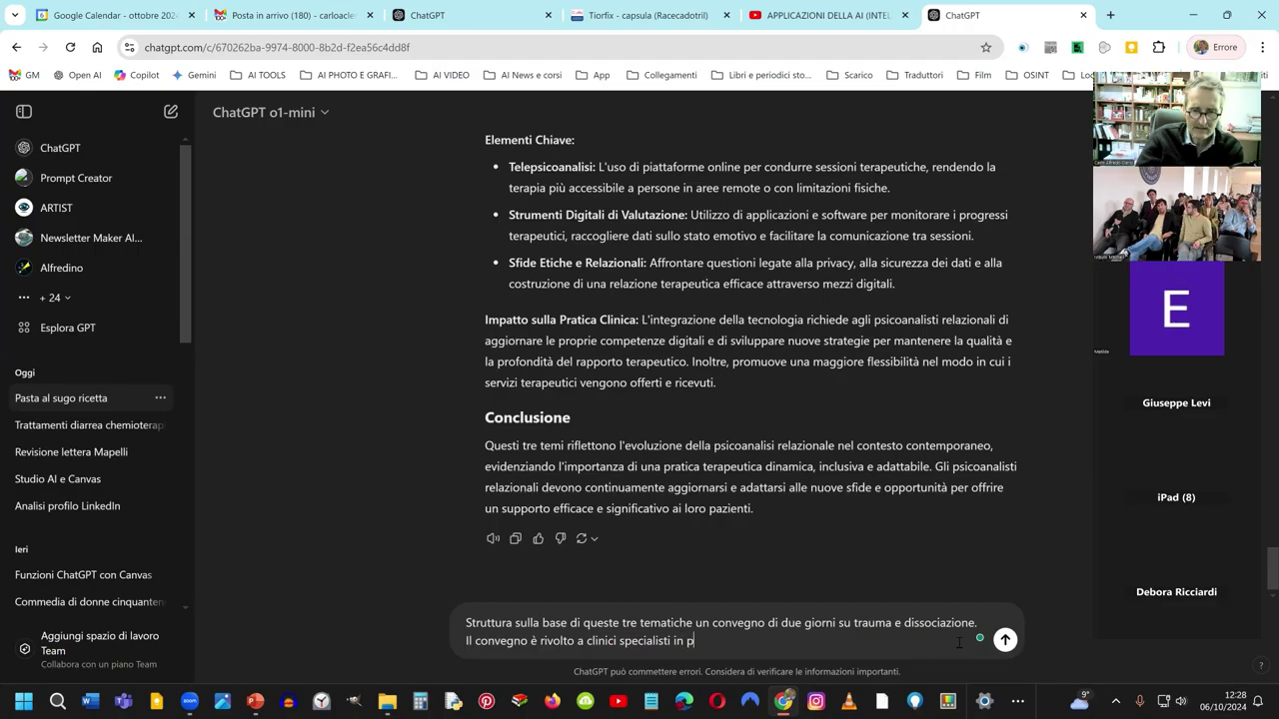
pyautogui.write('sicoanlisi ')
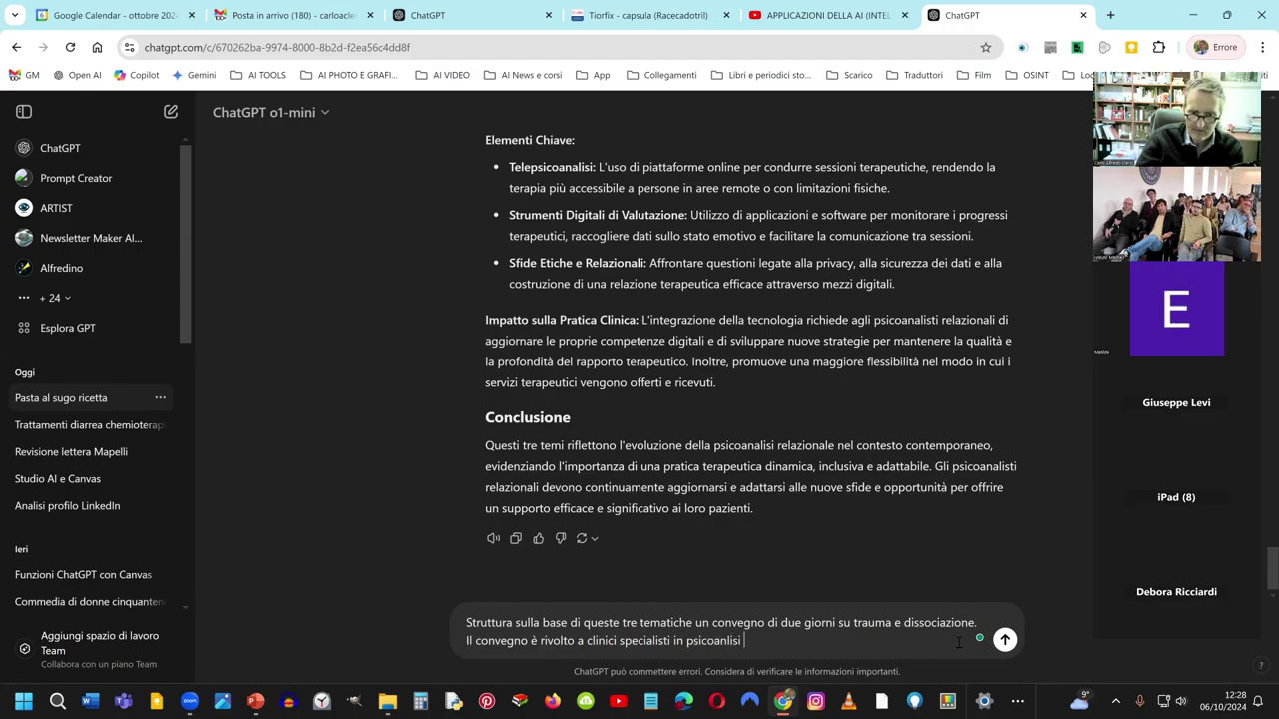
pyautogui.write('relazional')
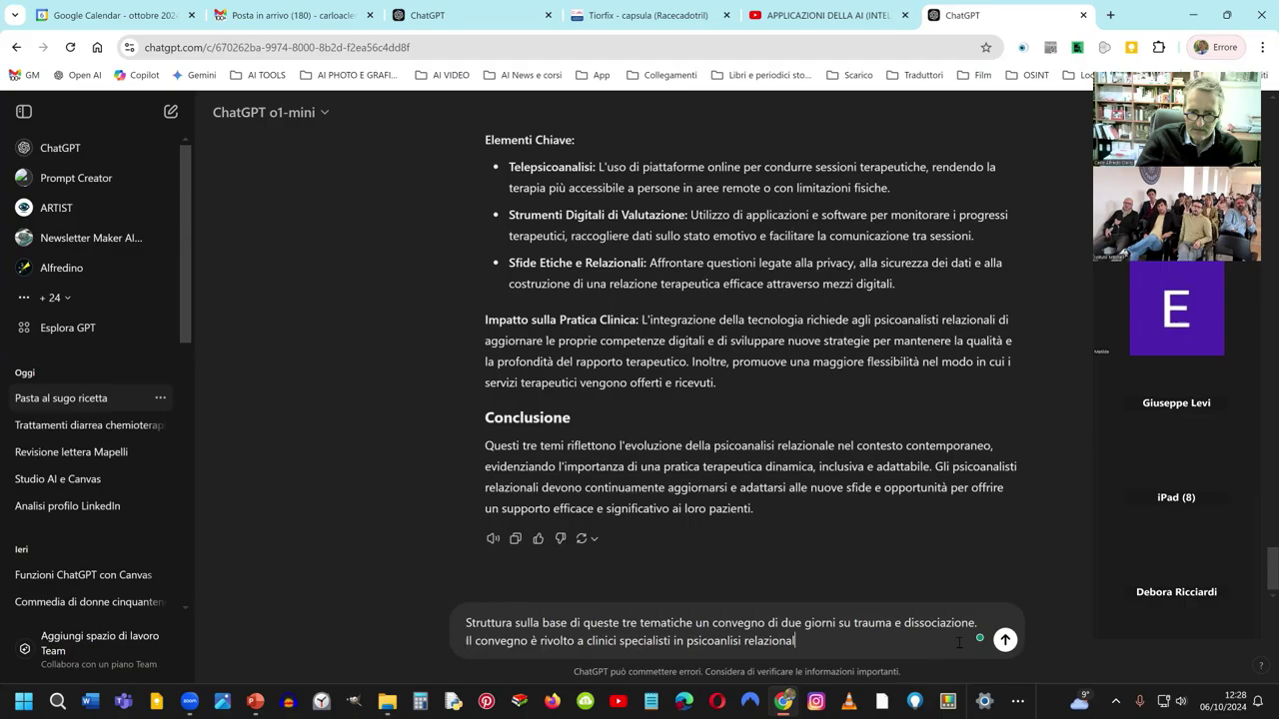
# Step: Complete the audience description with "di servizi pubblici e privati" and send the prompt
pyautogui.write('e di servizie')
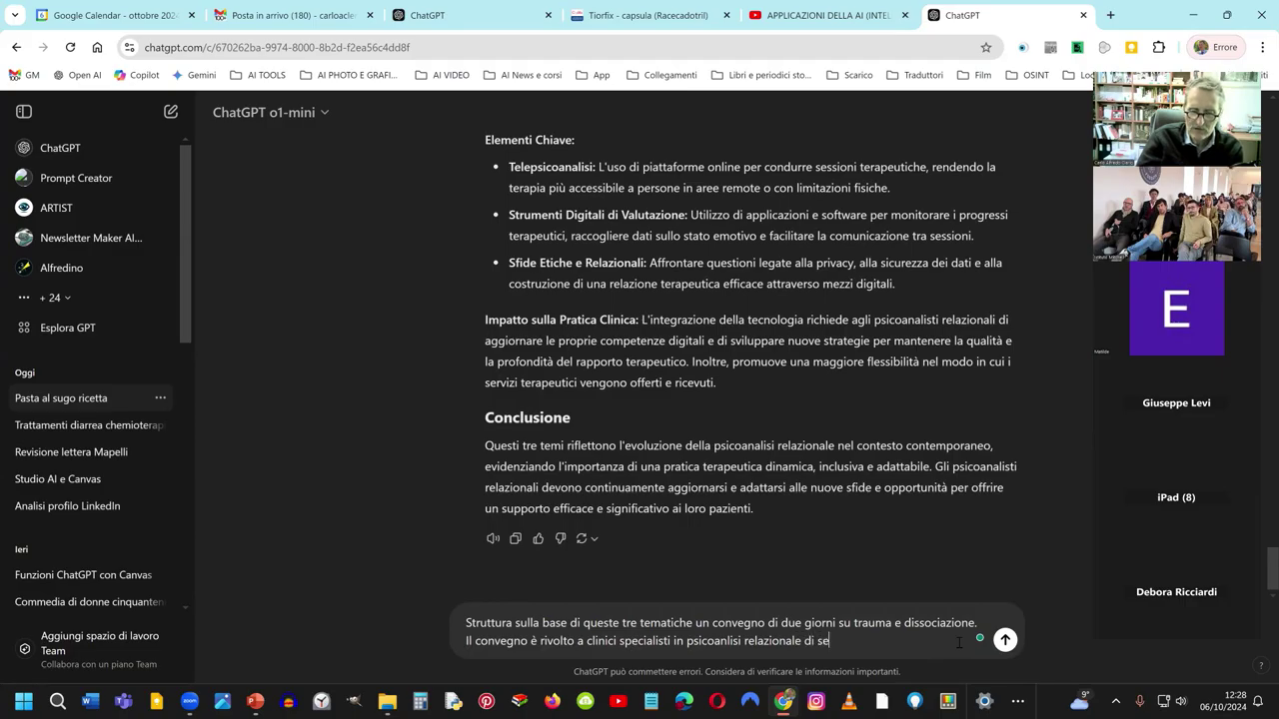
pyautogui.press('BackSpace')
pyautogui.press('BackSpace')
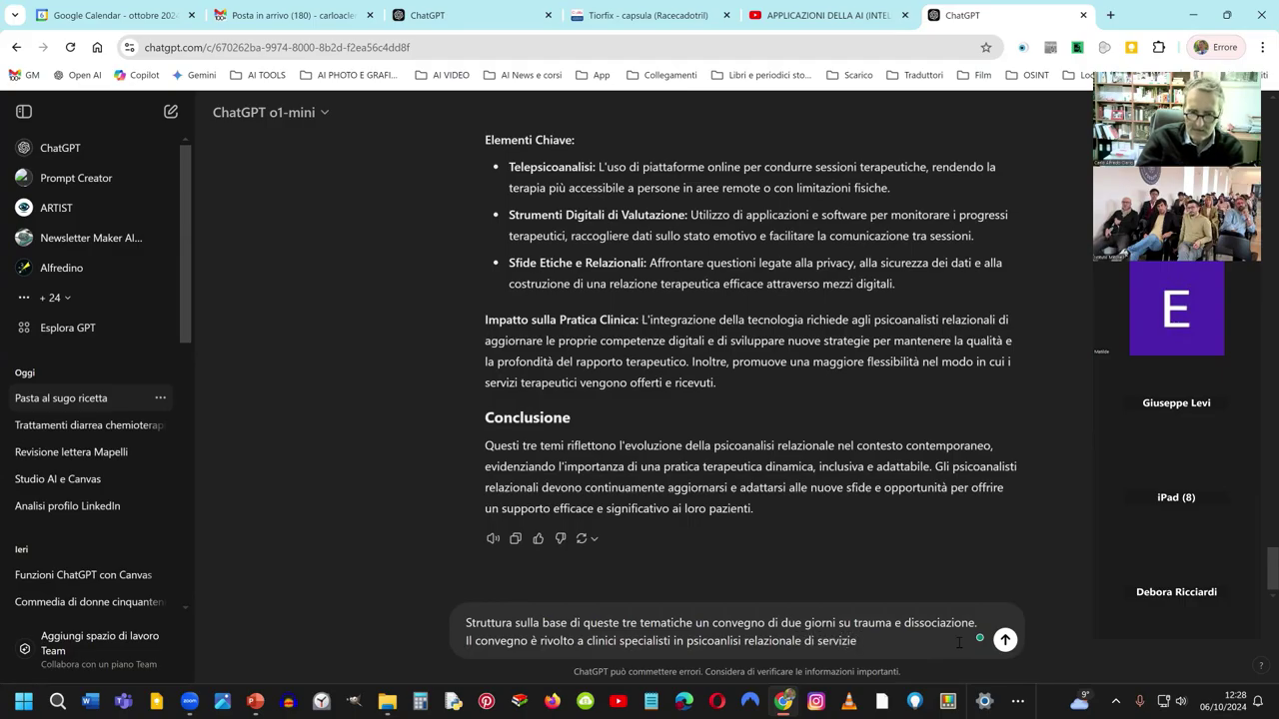
pyautogui.write('pubblici')
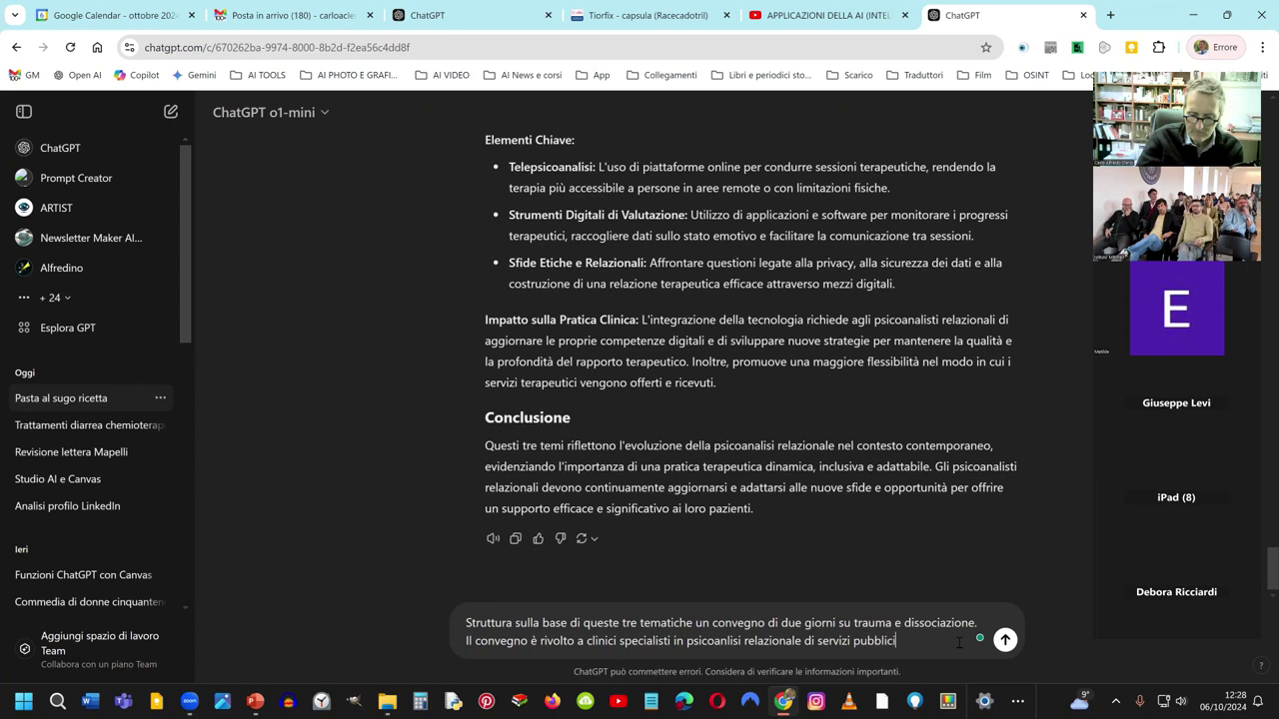
pyautogui.write(' e primati')
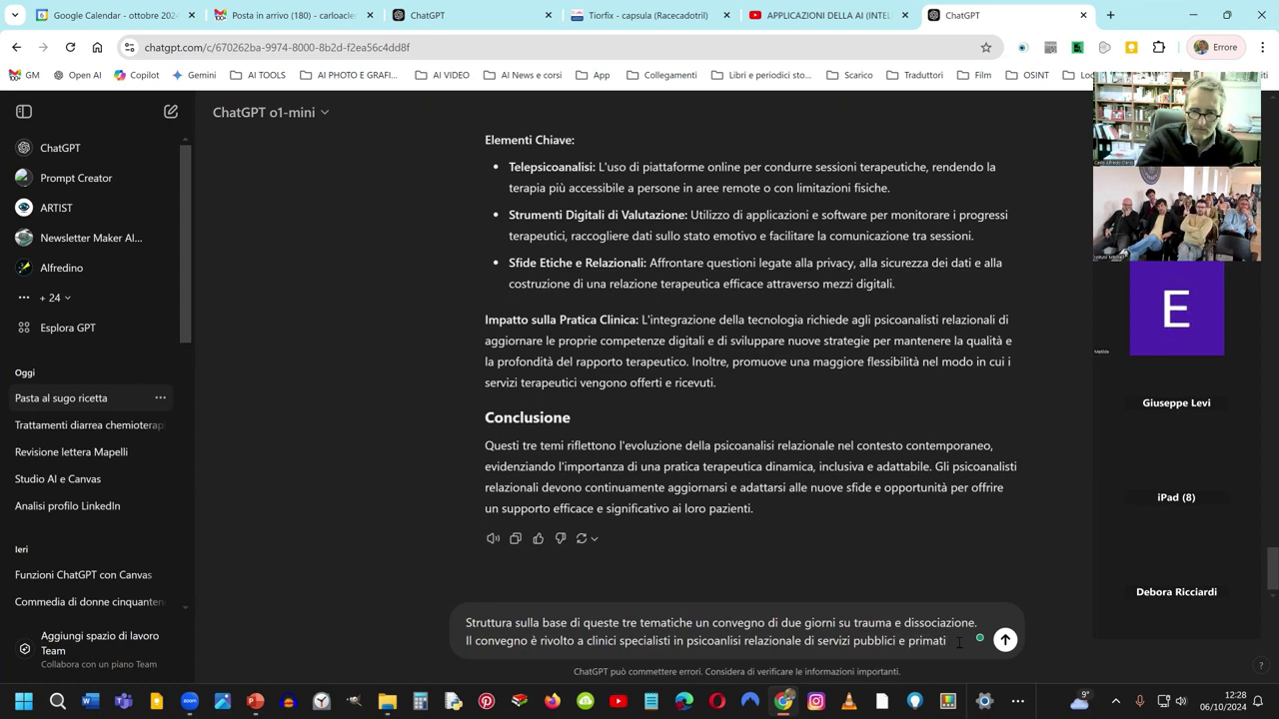
pyautogui.press('BackSpace')
pyautogui.write('v')
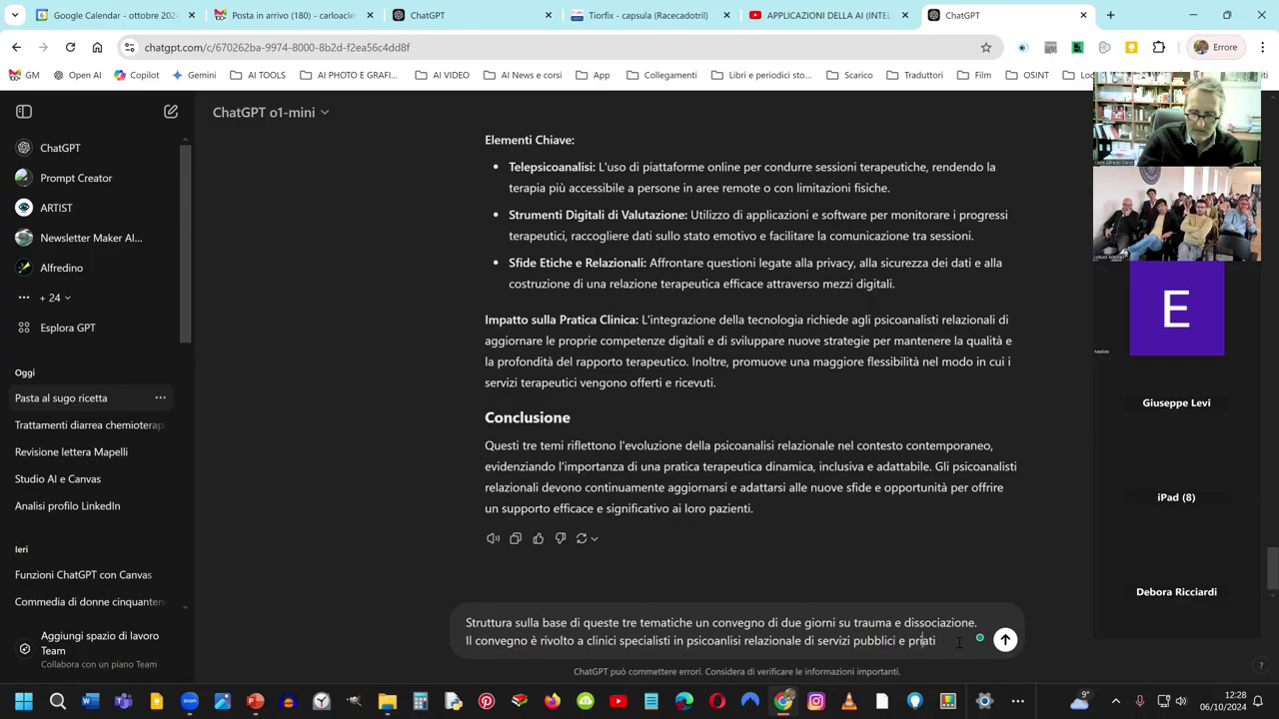
pyautogui.press('Return')
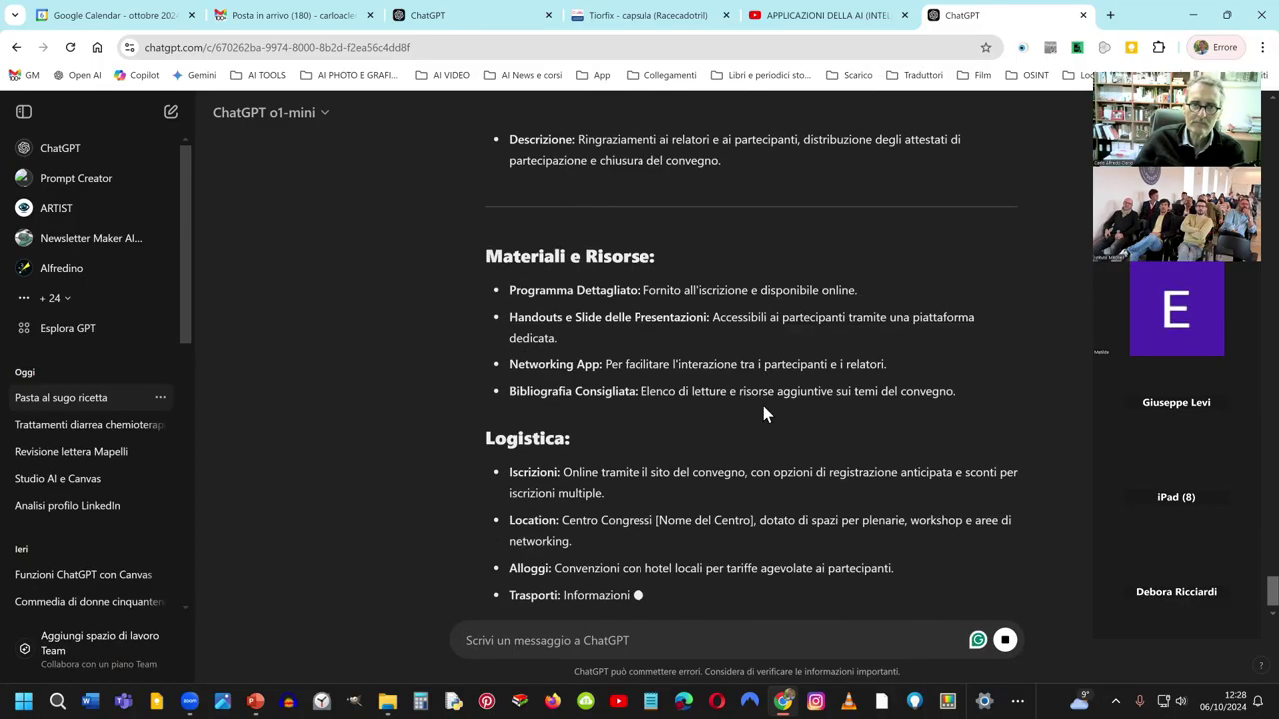
# Step: Review the generated conference programme from its conclusion back up to the start of day one
pyautogui.scroll(-1, 763, 414)
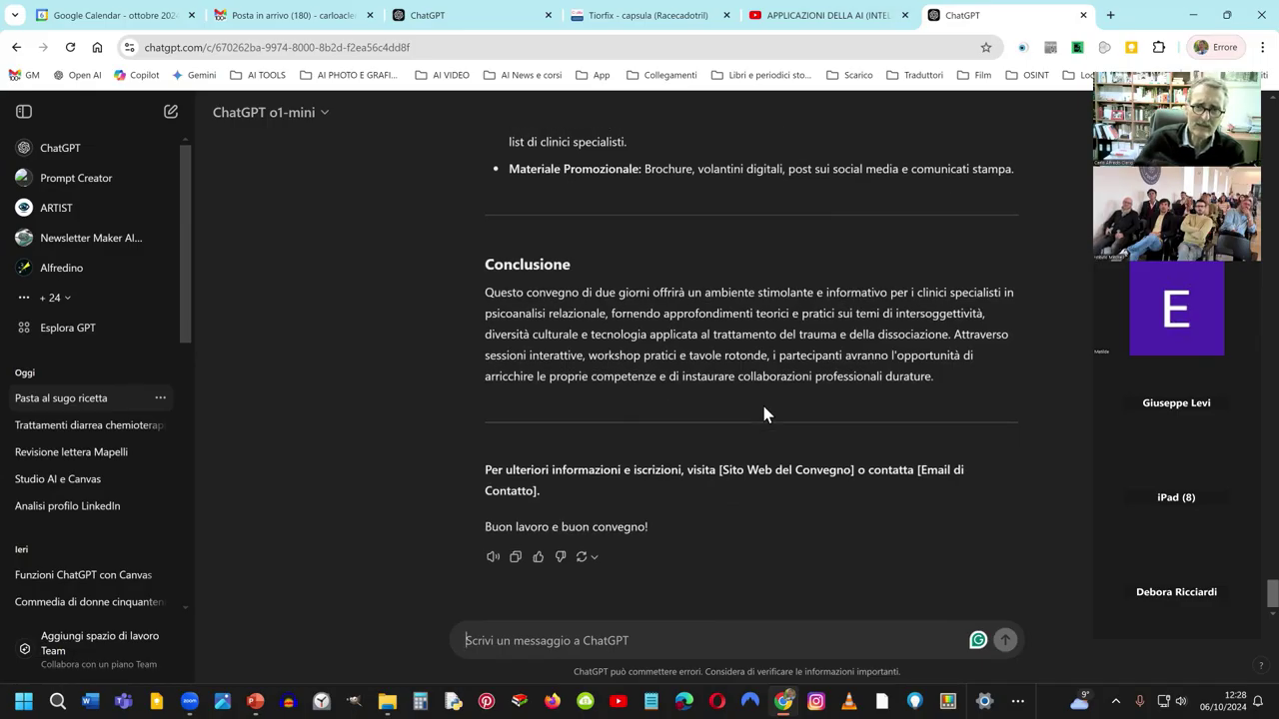
pyautogui.scroll(15, 763, 406)
pyautogui.scroll(10, 763, 404)
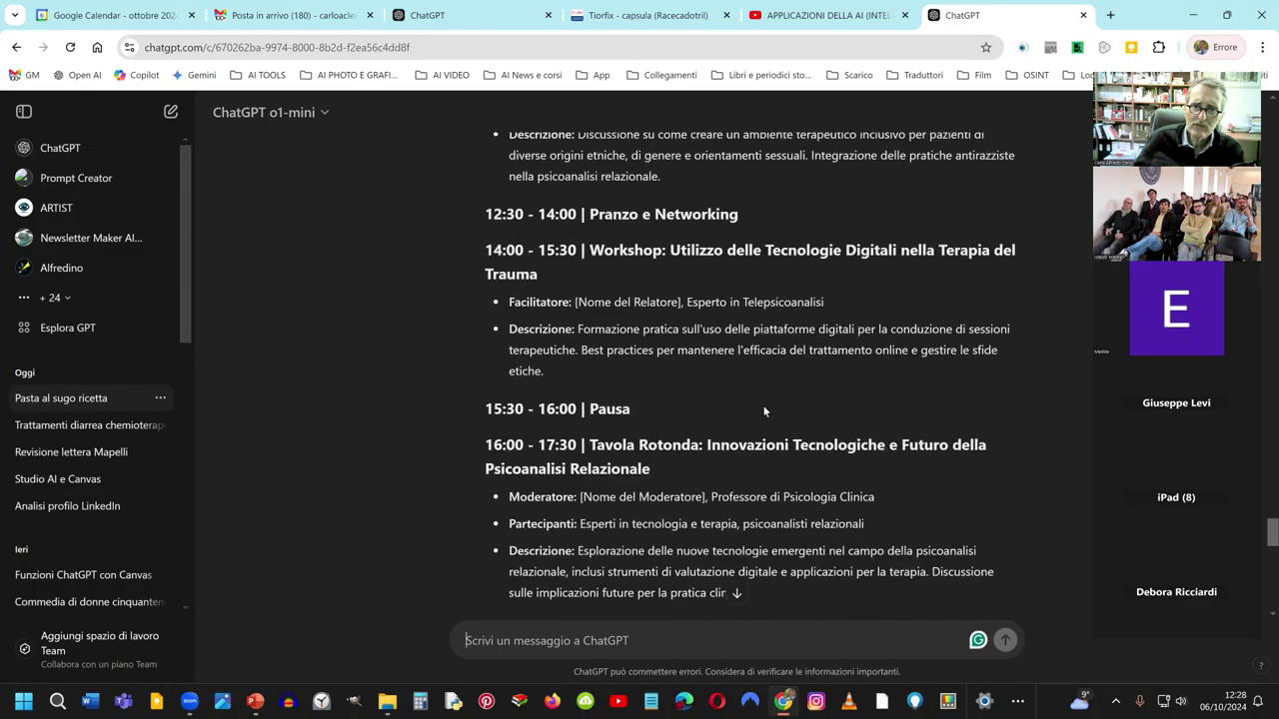
pyautogui.scroll(12, 764, 409)
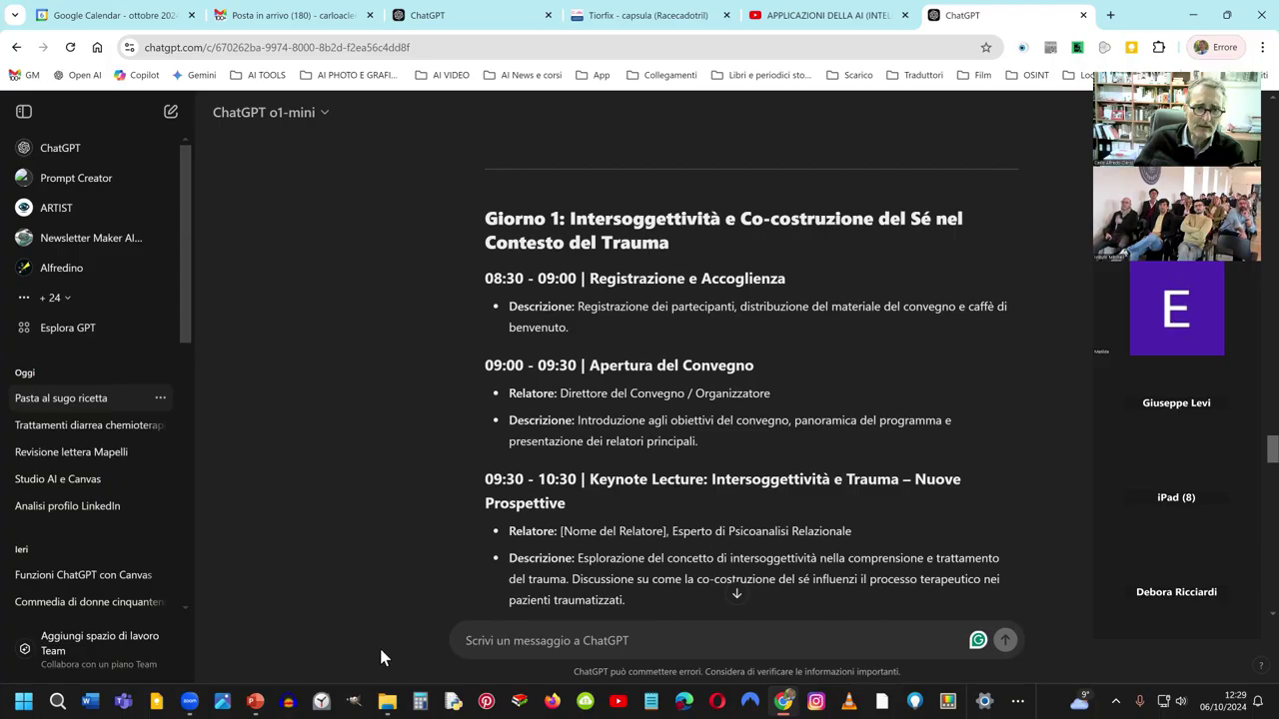
# Step: Switch the chat's model to o1-preview and from there to GPT-4o
pyautogui.click(324, 114)
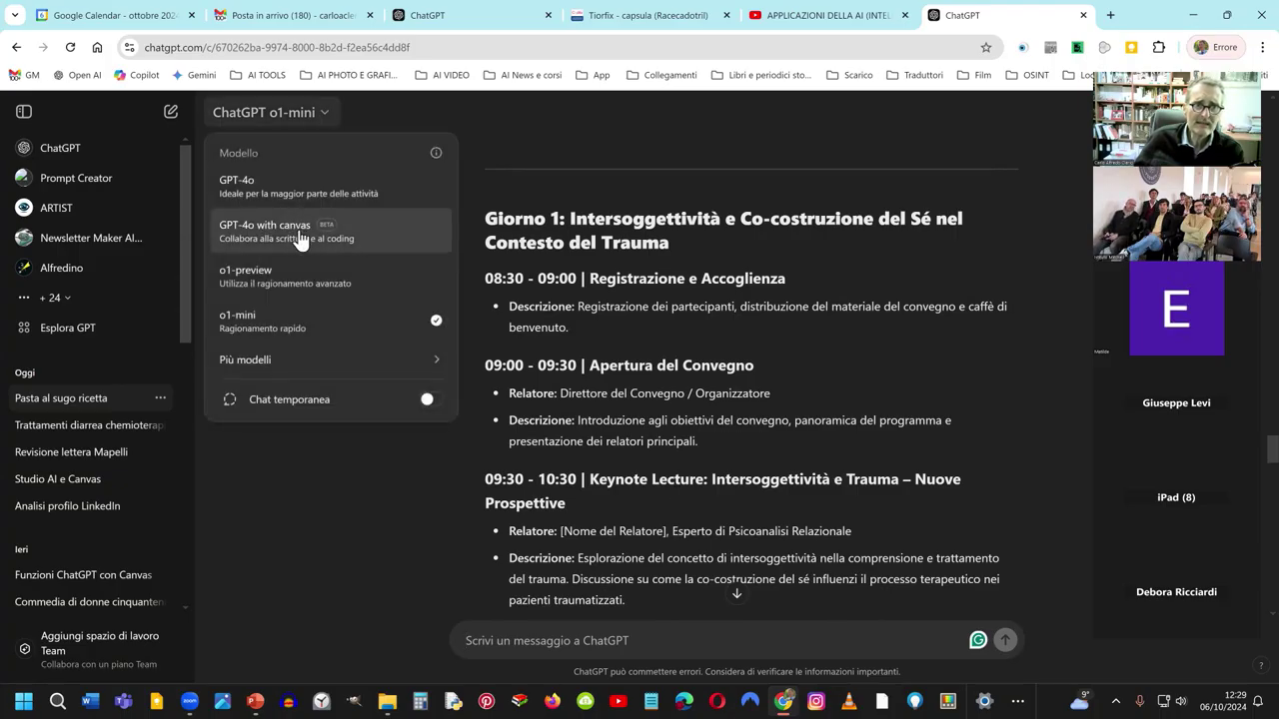
pyautogui.click(293, 280)
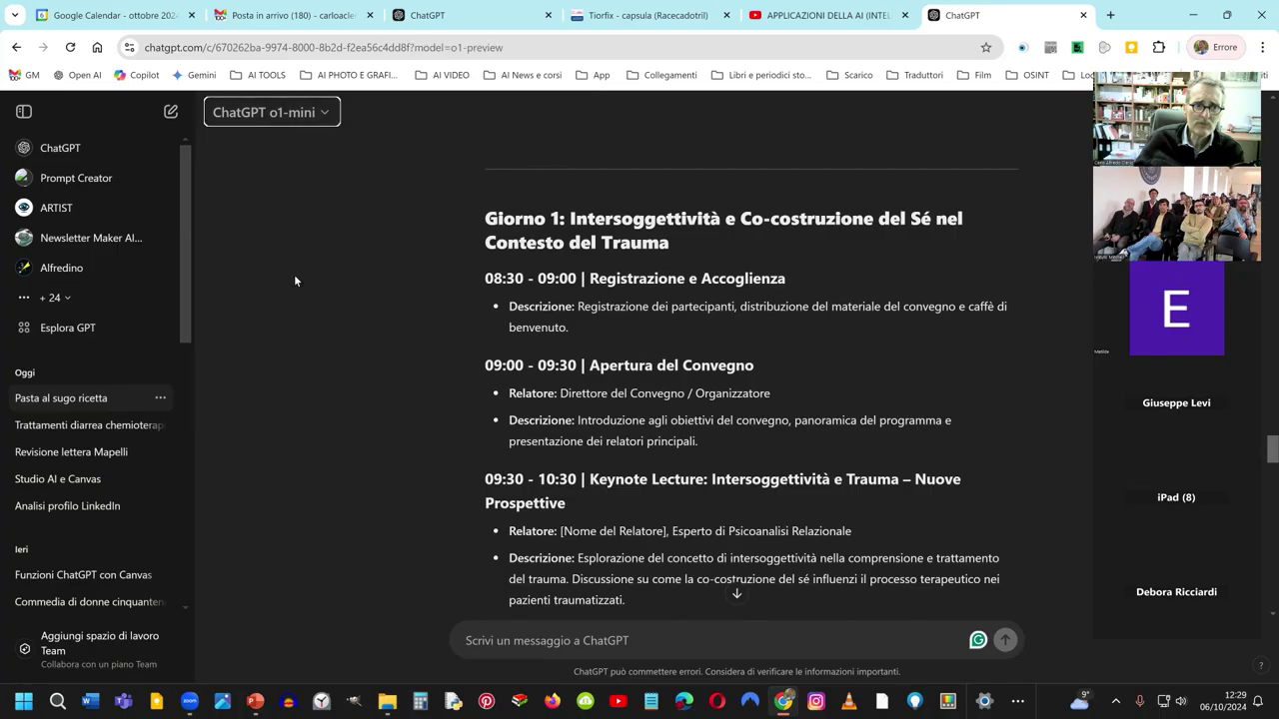
pyautogui.click(344, 115)
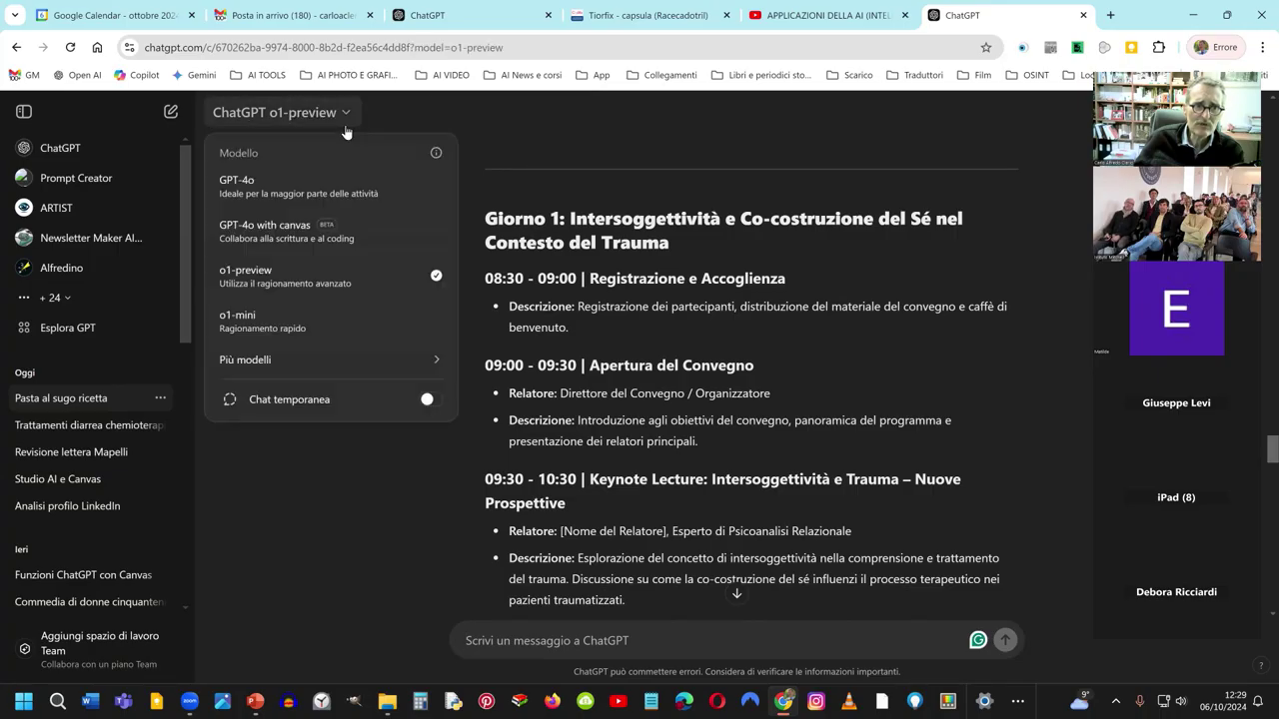
pyautogui.click(333, 200)
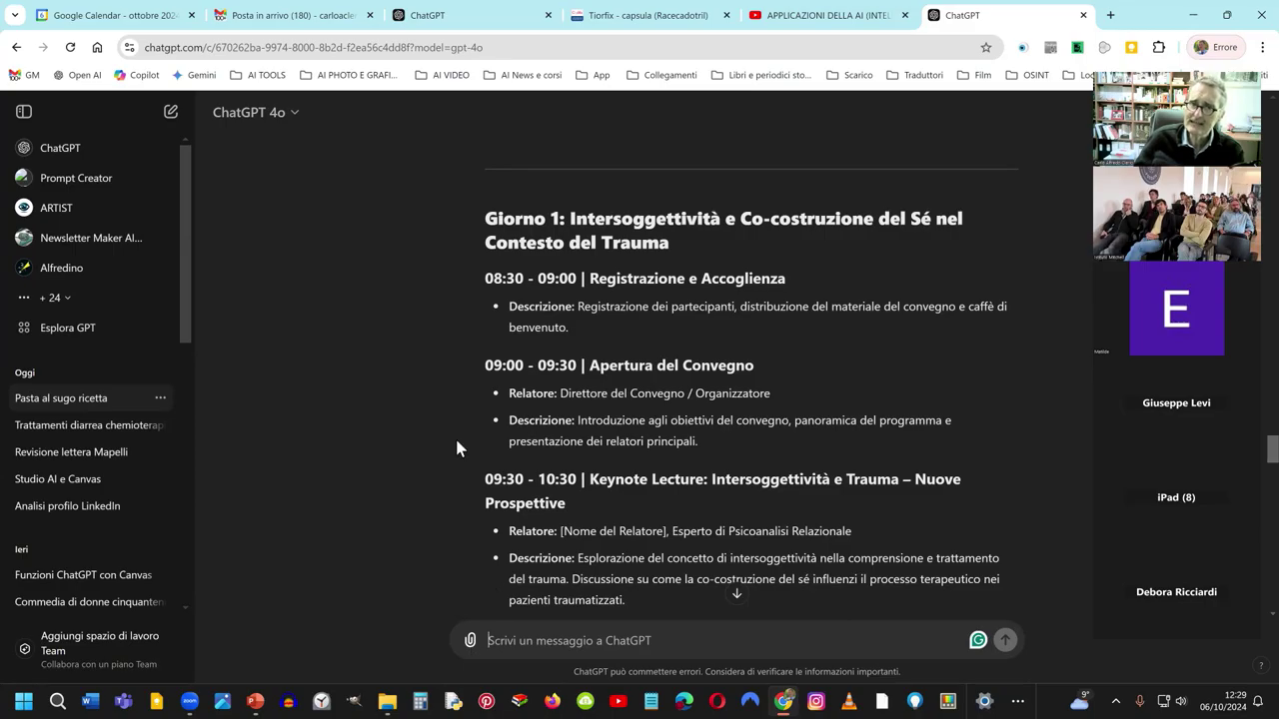
# Step: Switch the chat's model to o1-mini
pyautogui.click(292, 126)
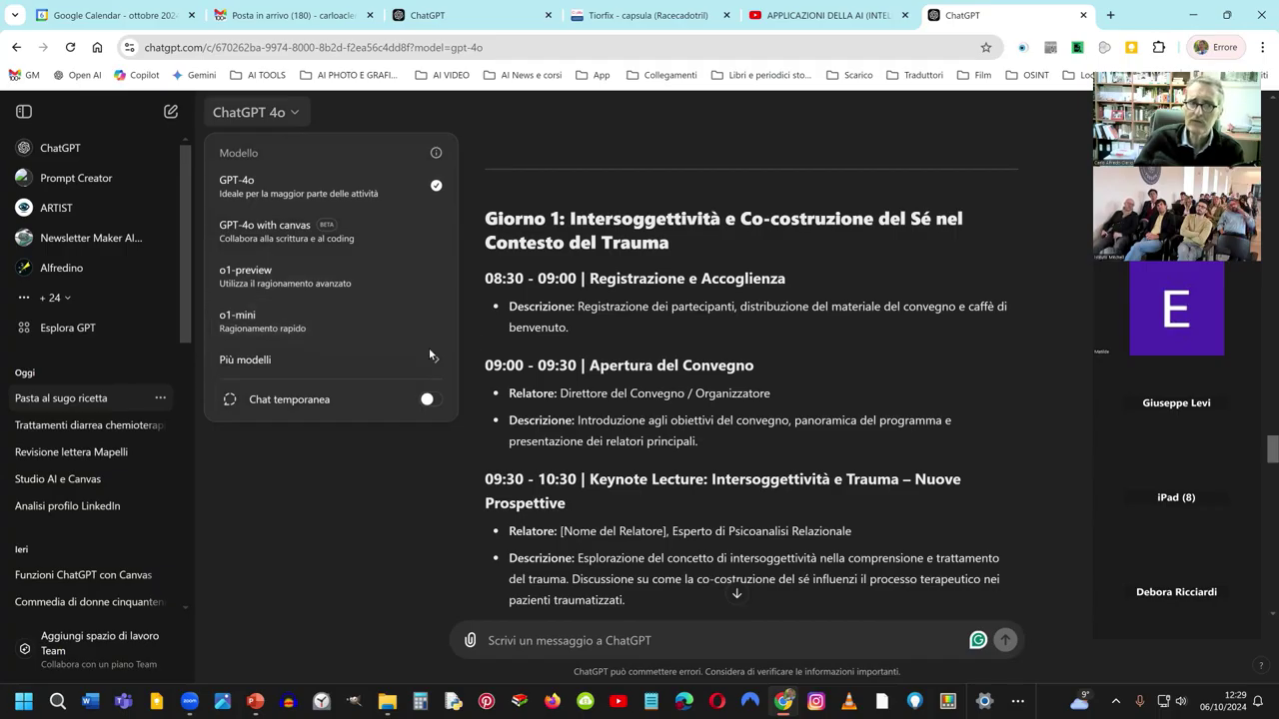
pyautogui.click(368, 328)
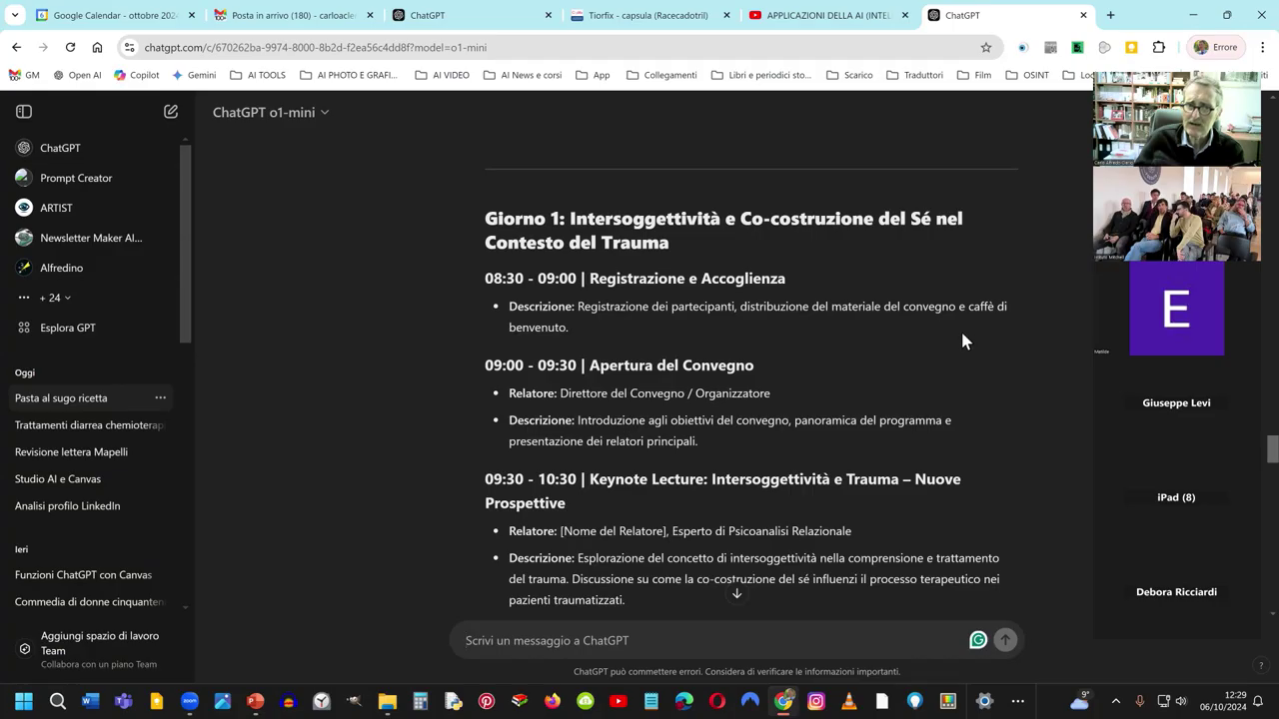
# Step: Examine the conference programme from day one through to its conclusion and back up to the start of day one
pyautogui.scroll(-4, 960, 329)
pyautogui.scroll(-2, 835, 333)
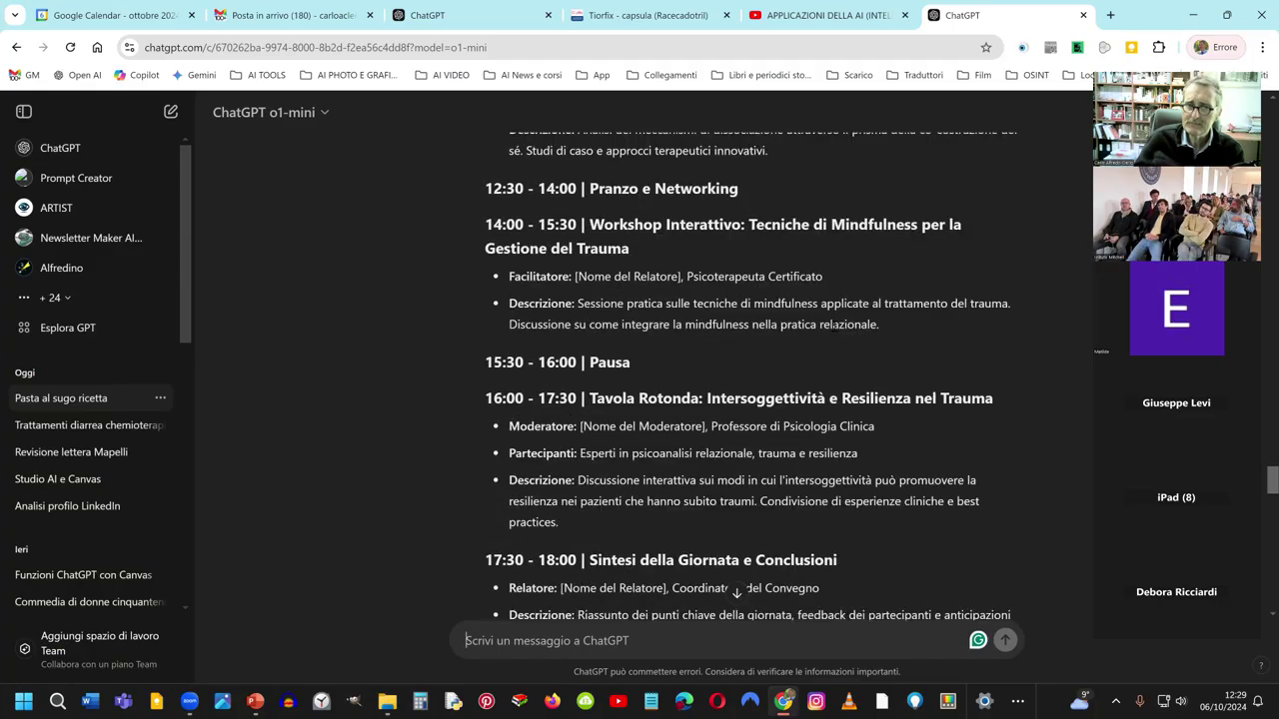
pyautogui.scroll(-2, 833, 327)
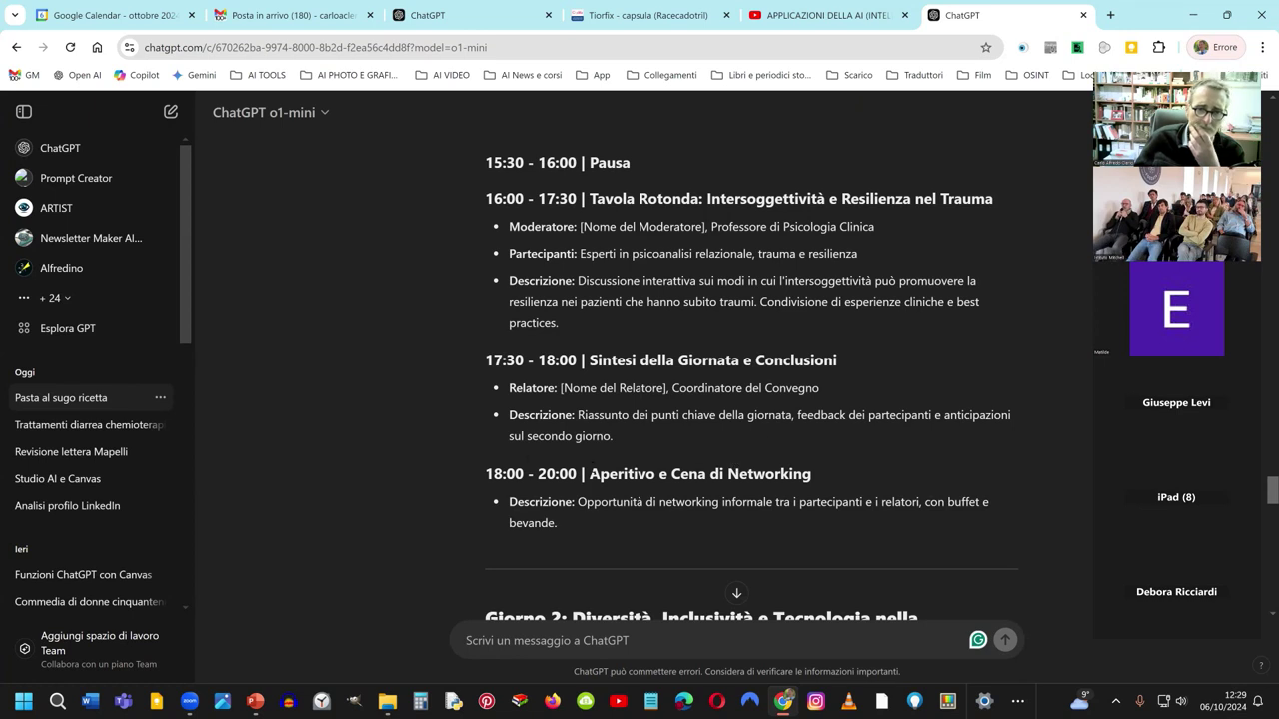
pyautogui.scroll(-2, 342, 396)
pyautogui.scroll(-12, 341, 396)
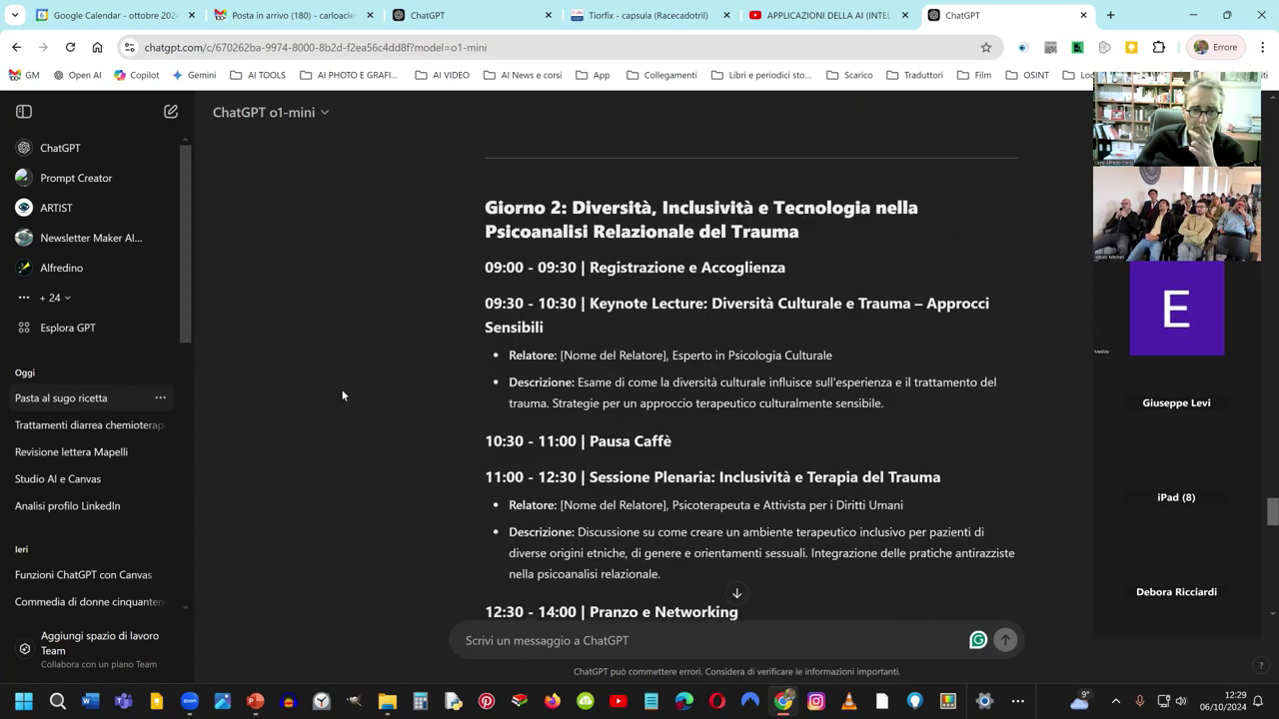
pyautogui.scroll(-6, 342, 396)
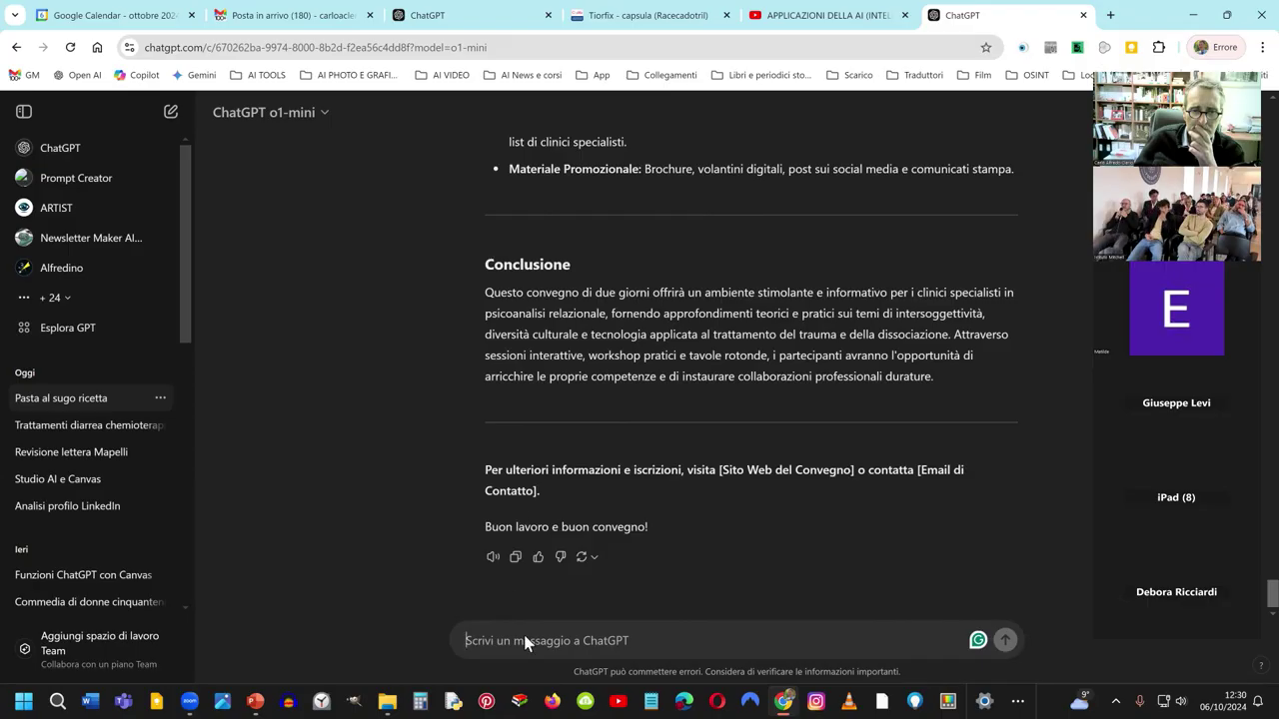
pyautogui.scroll(2, 380, 187)
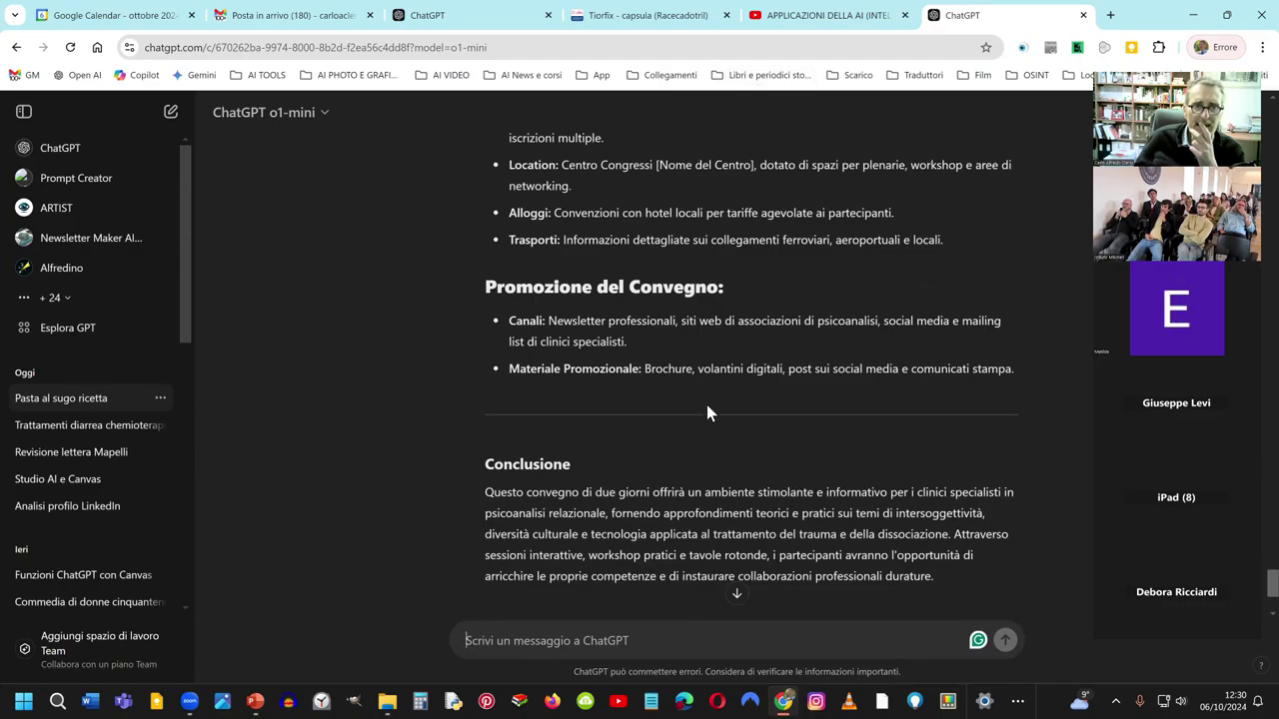
pyautogui.scroll(7, 366, 136)
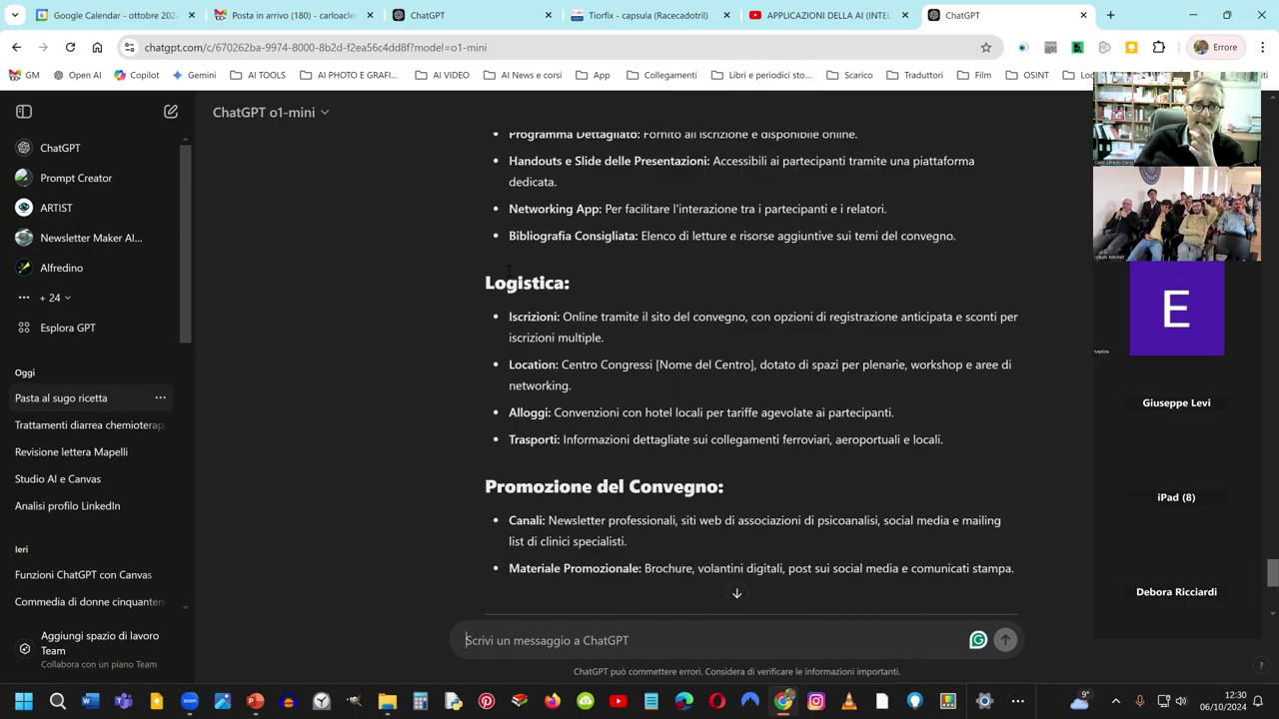
pyautogui.scroll(20, 680, 282)
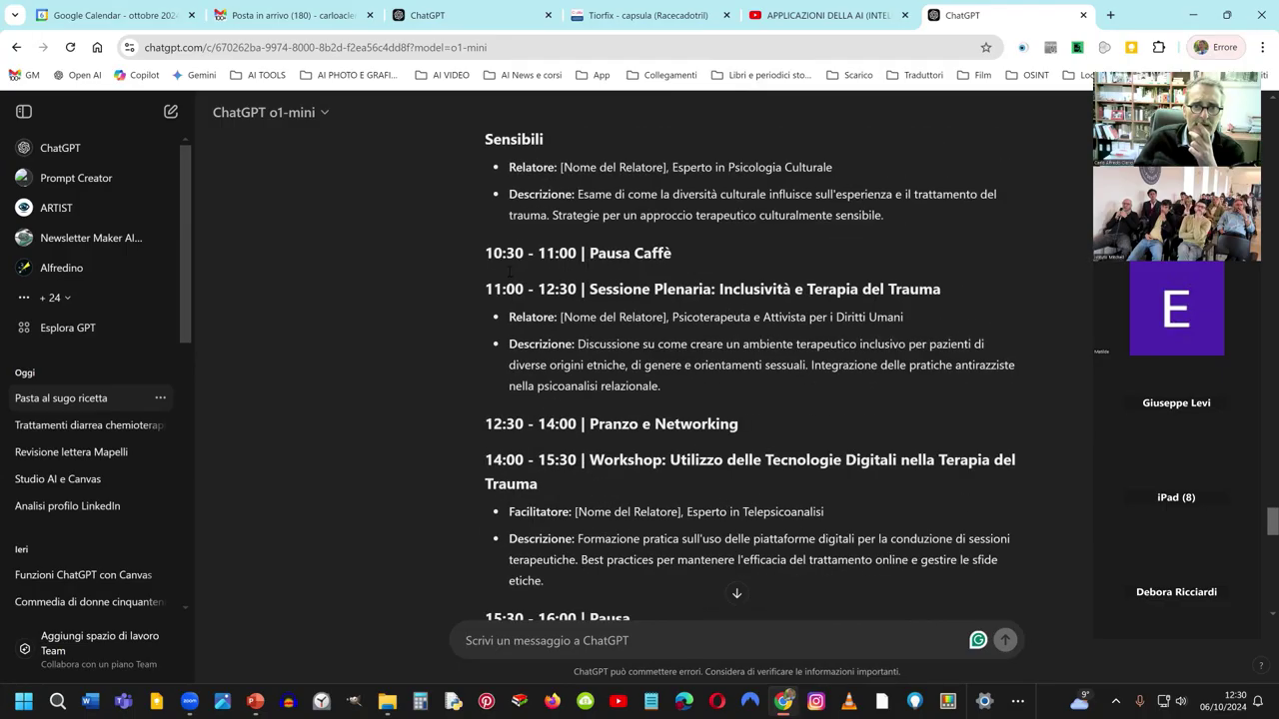
pyautogui.scroll(20, 680, 282)
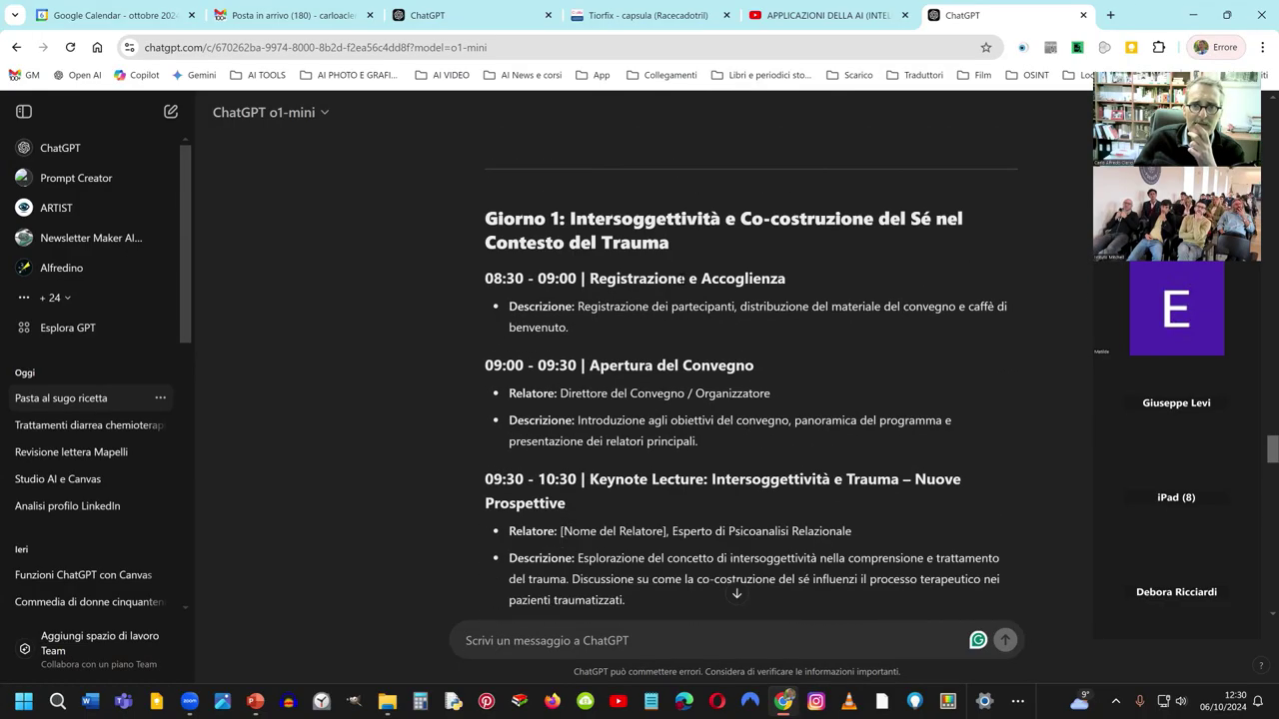
# Step: Copy the full text of the earlier prompt asking for the two-day conference on trauma and dissociation
pyautogui.scroll(3, 680, 283)
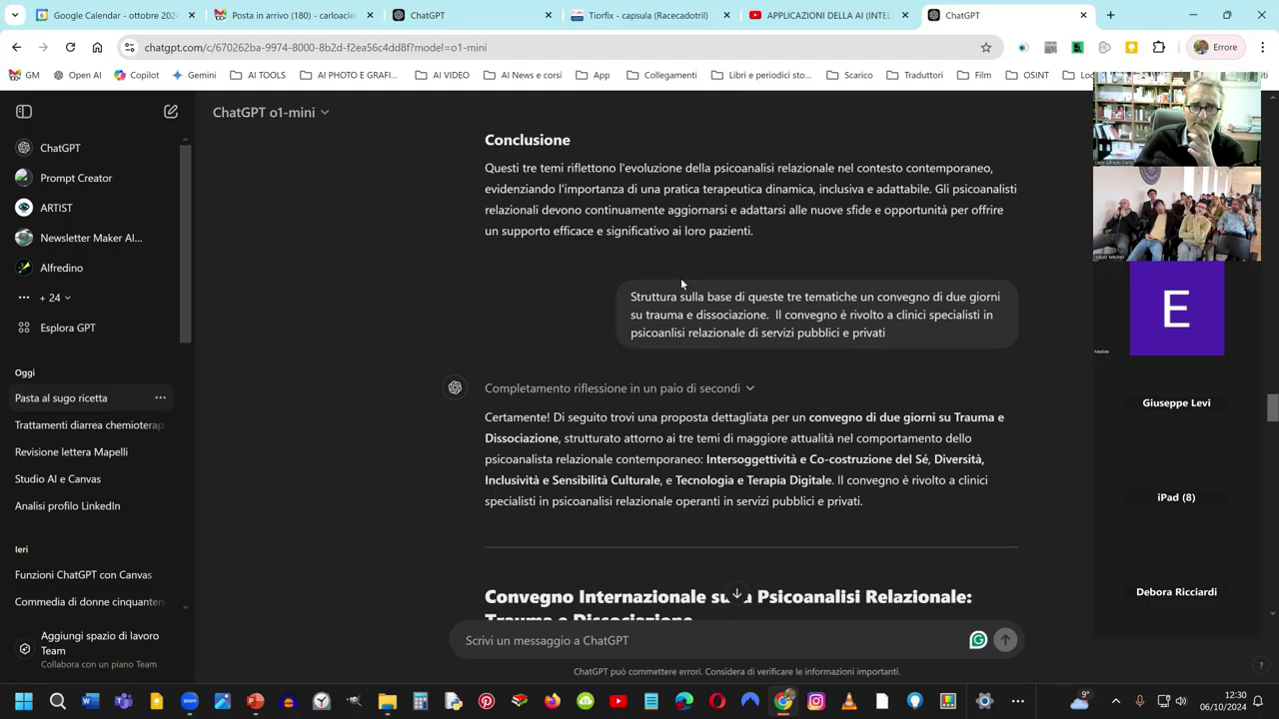
pyautogui.moveTo(911, 340); pyautogui.dragTo(629, 305)
pyautogui.hotkey('ctrl', 'c')
pyautogui.rightClick(715, 334)
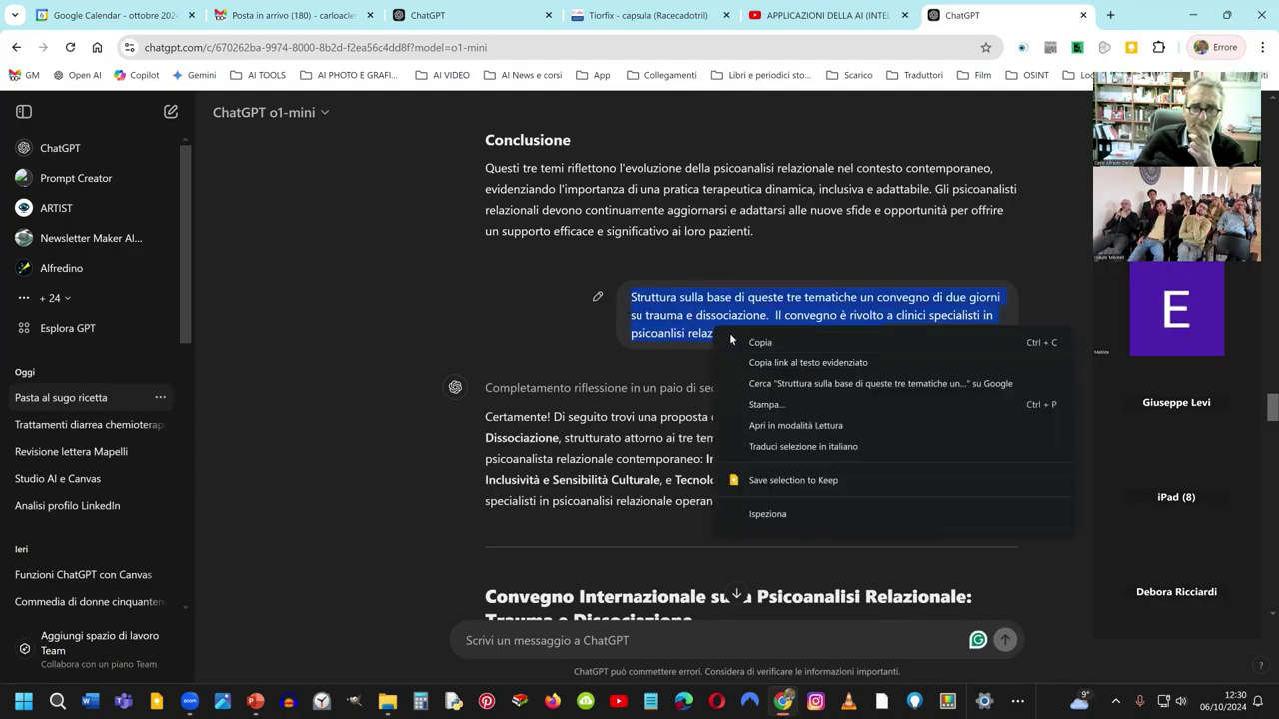
pyautogui.click(740, 344)
# Step: Set the model to GPT-4o and start a new chat
pyautogui.click(268, 111)
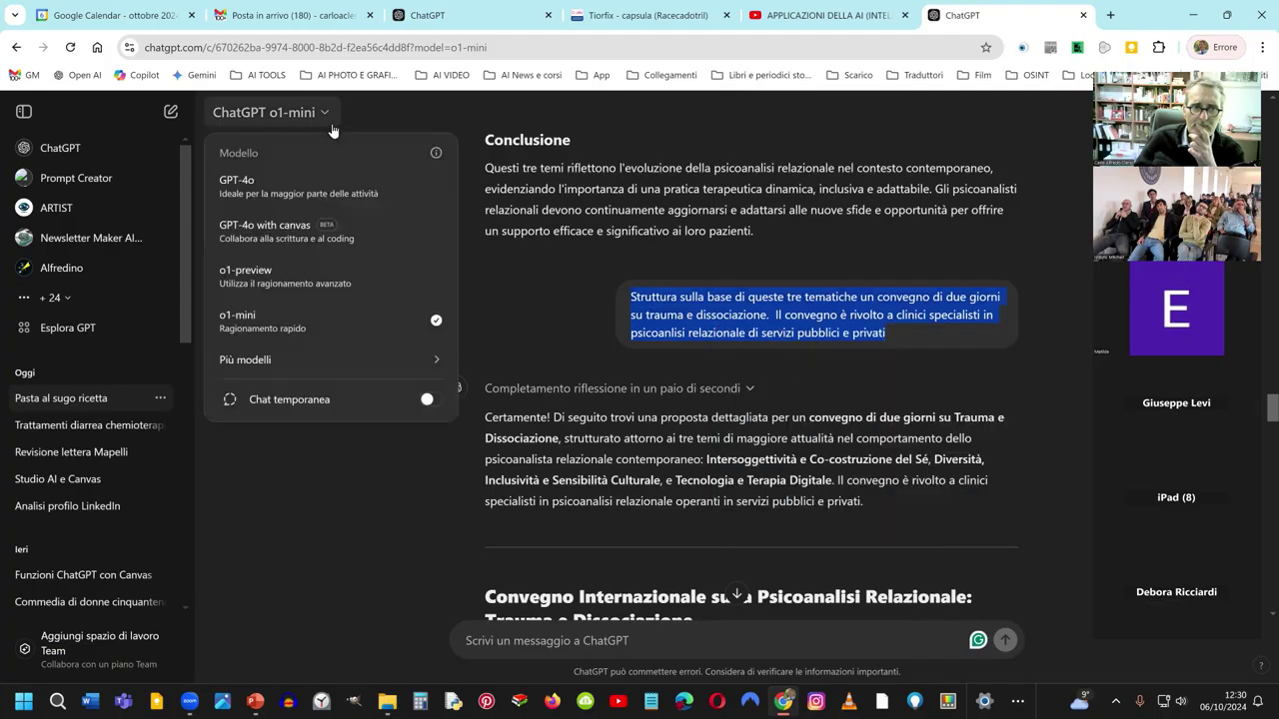
pyautogui.click(286, 190)
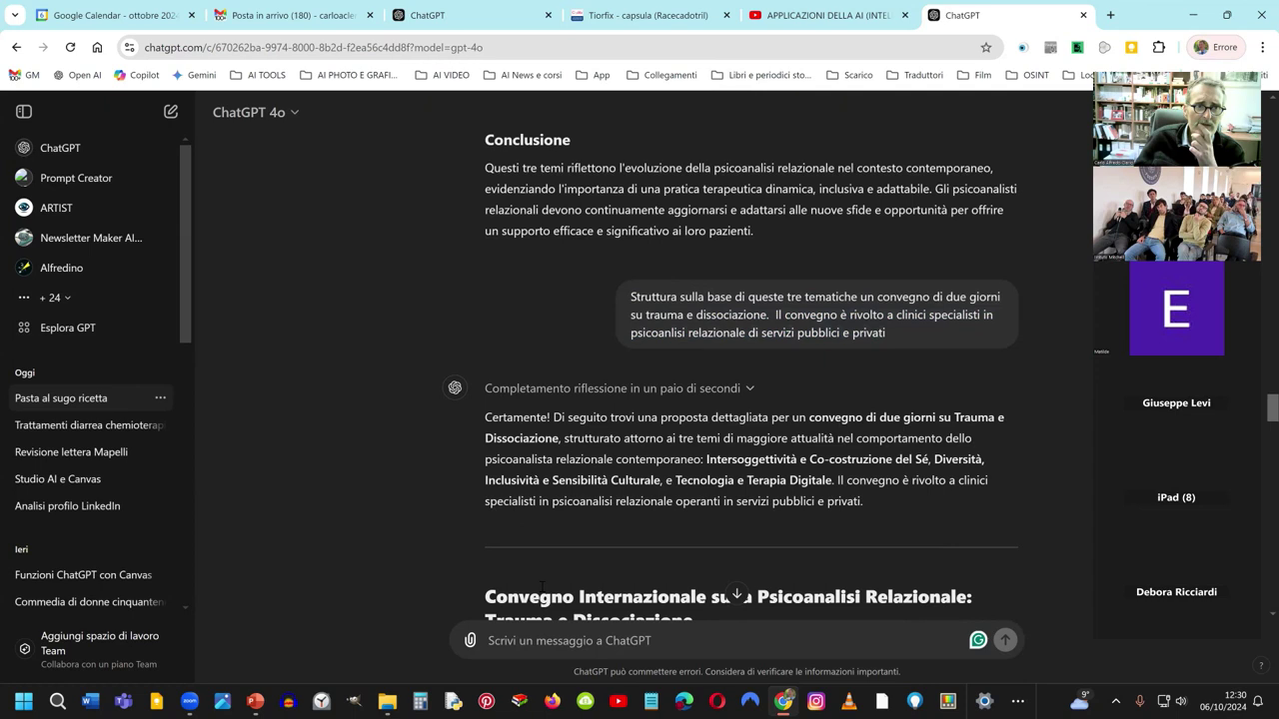
pyautogui.click(287, 115)
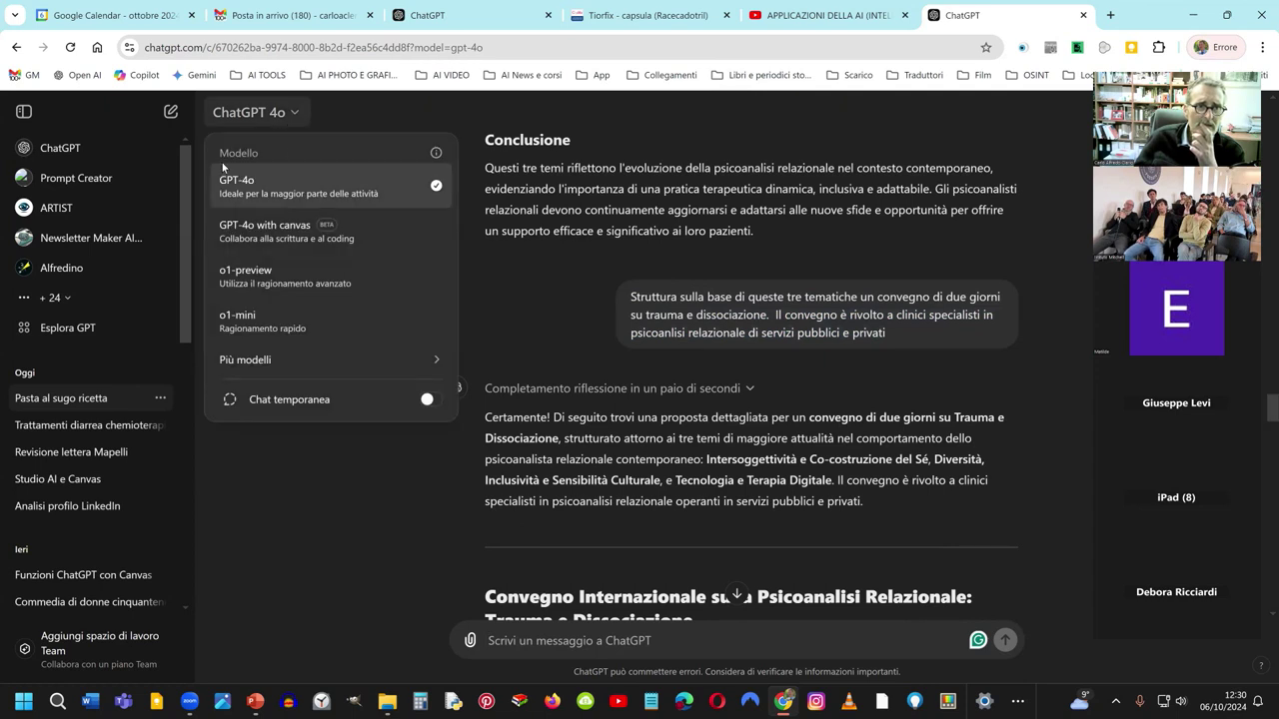
pyautogui.click(170, 118)
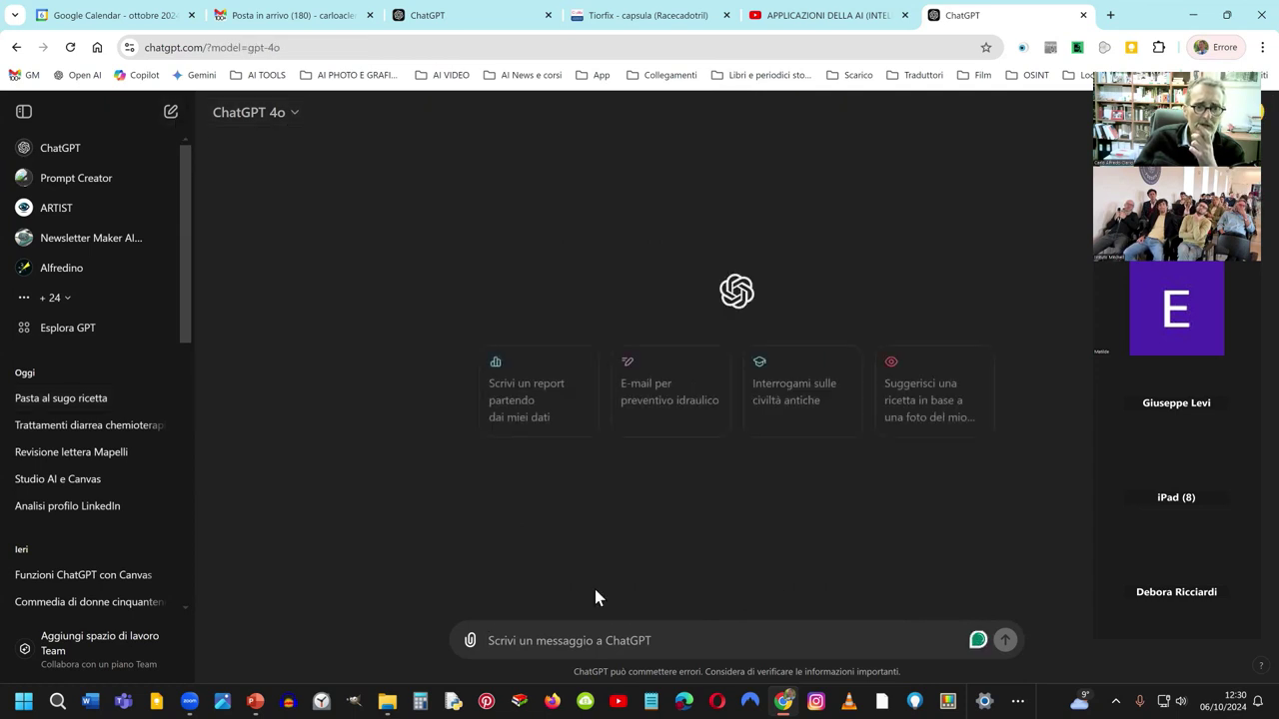
# Step: Paste the copied prompt and append ". Il convegno sarà organizzato dall'istituto Mitchell"
pyautogui.rightClick(550, 650)
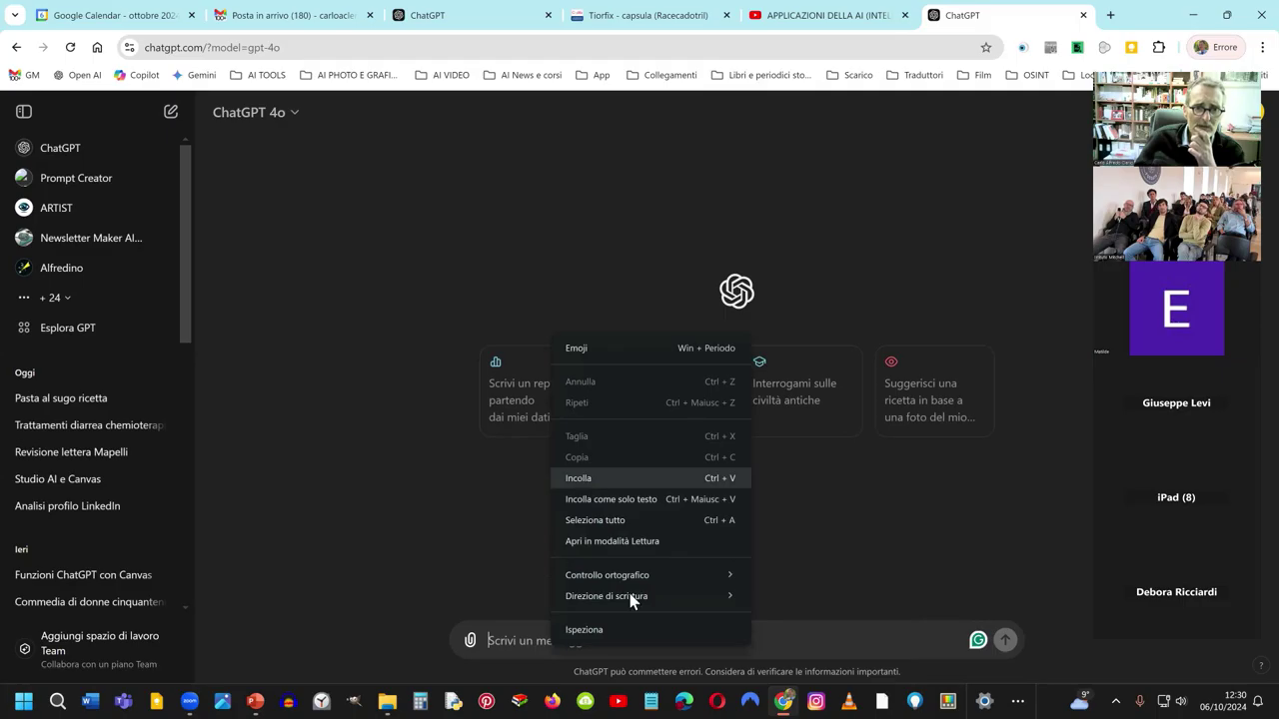
pyautogui.click(599, 477)
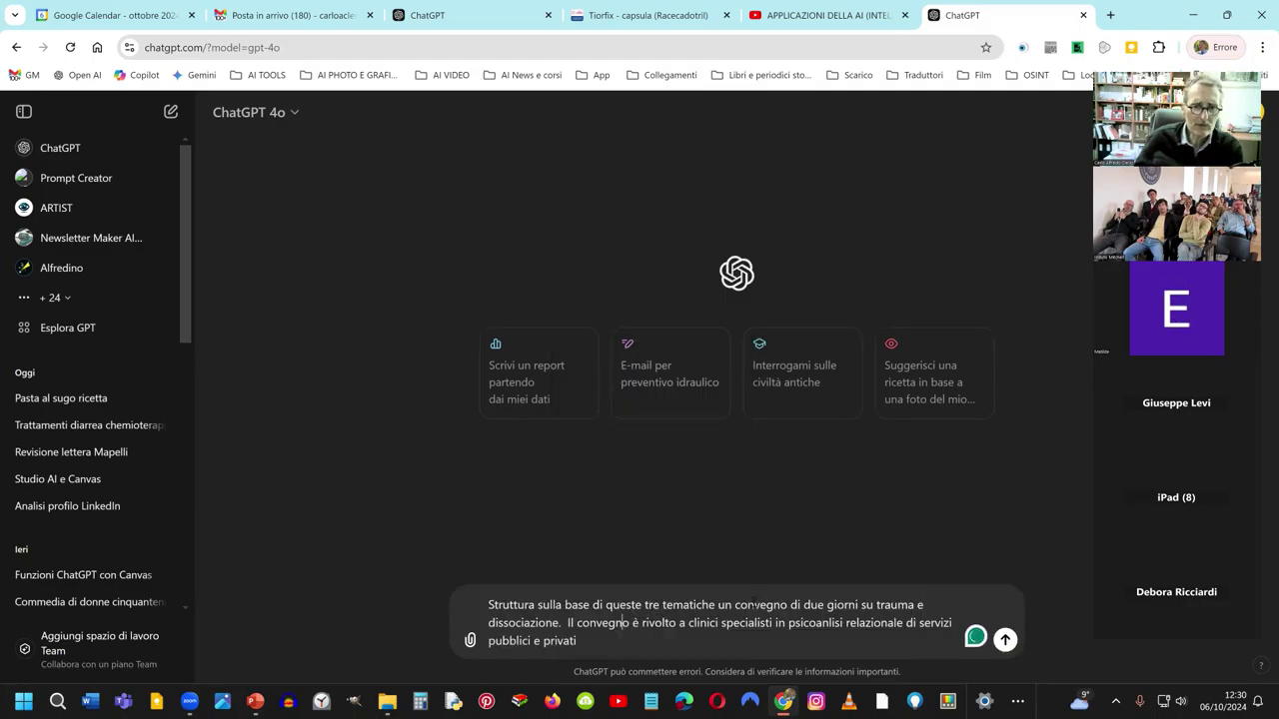
pyautogui.write('. ')
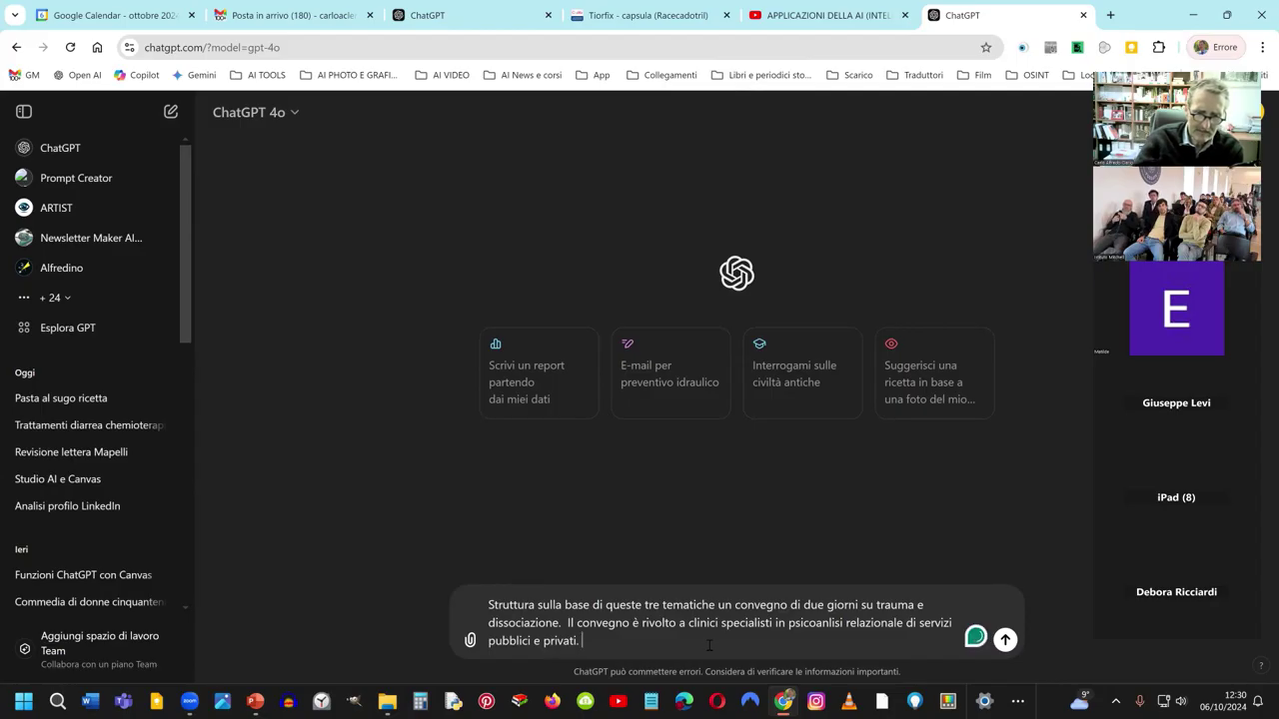
pyautogui.write('Us')
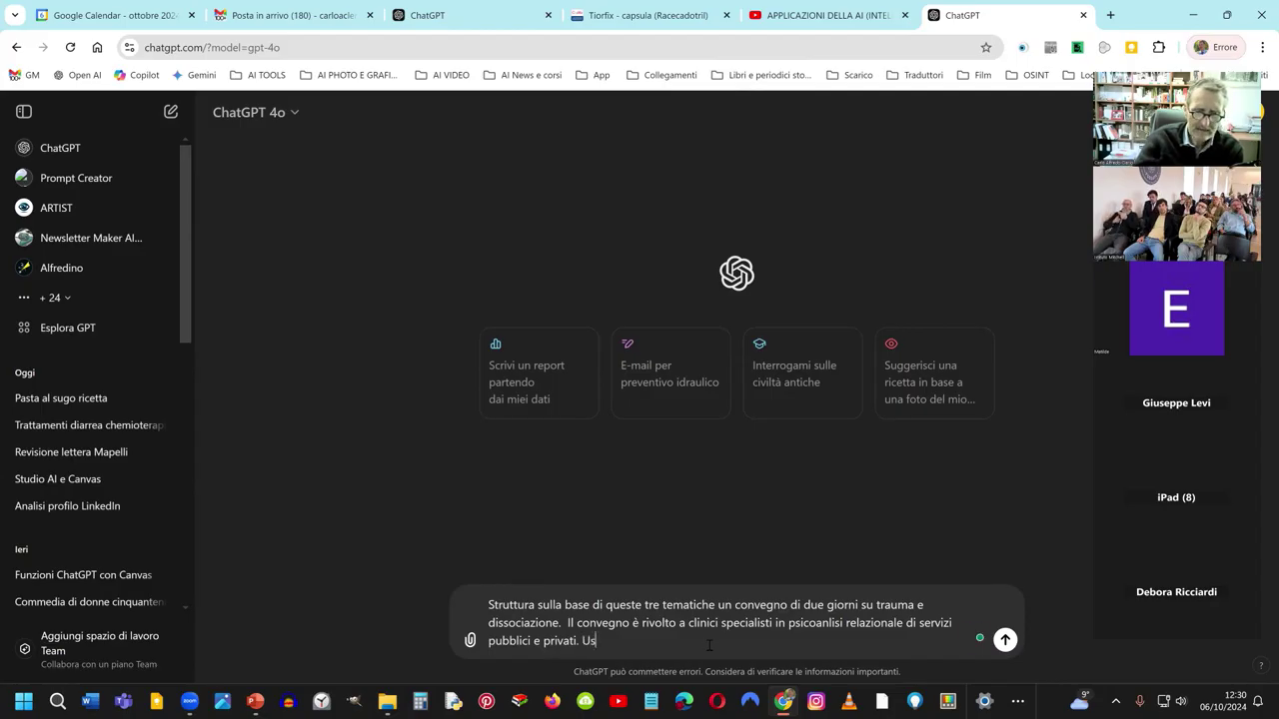
pyautogui.write('a Il convegno sarà organizzato ')
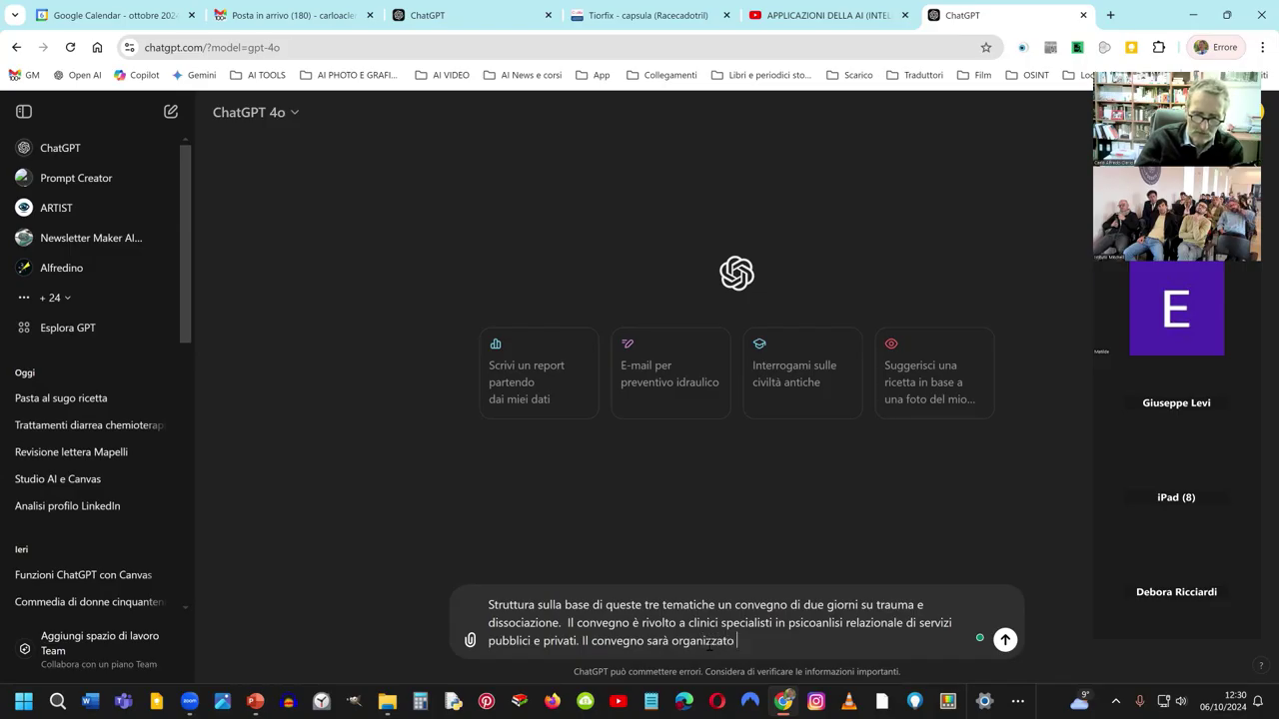
pyautogui.write("dall'istit")
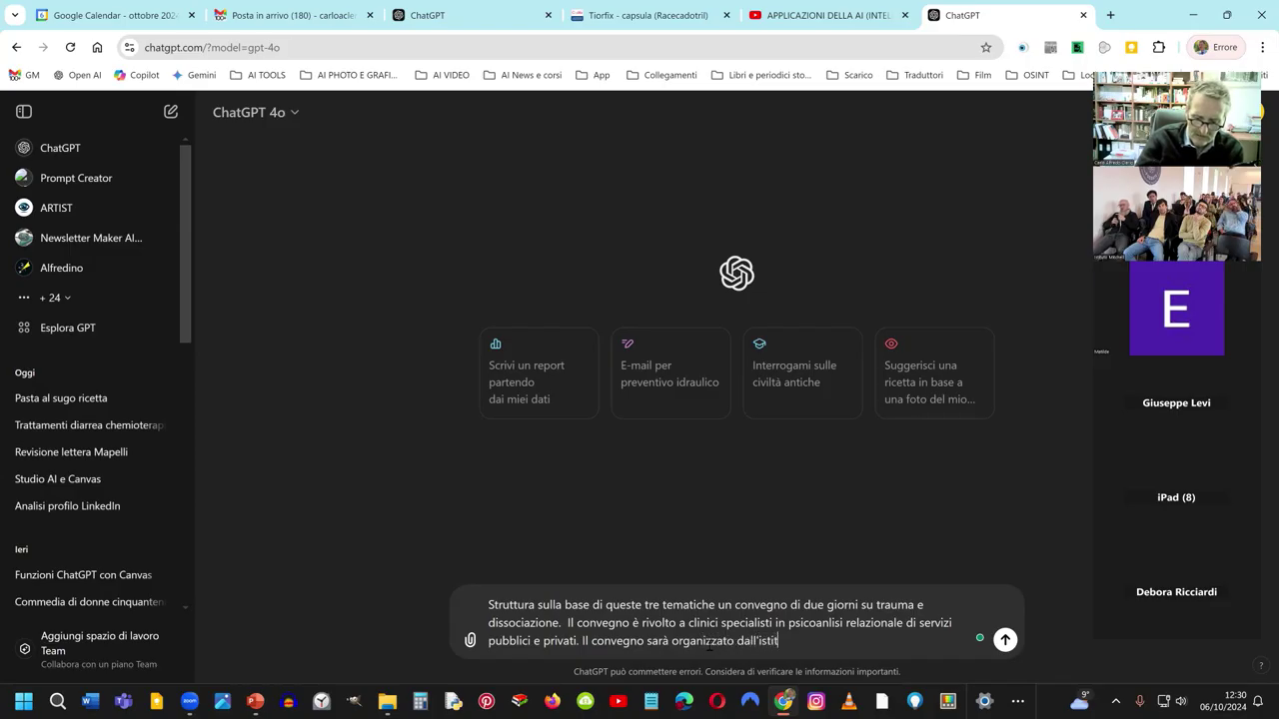
pyautogui.write('uto Mitchell')
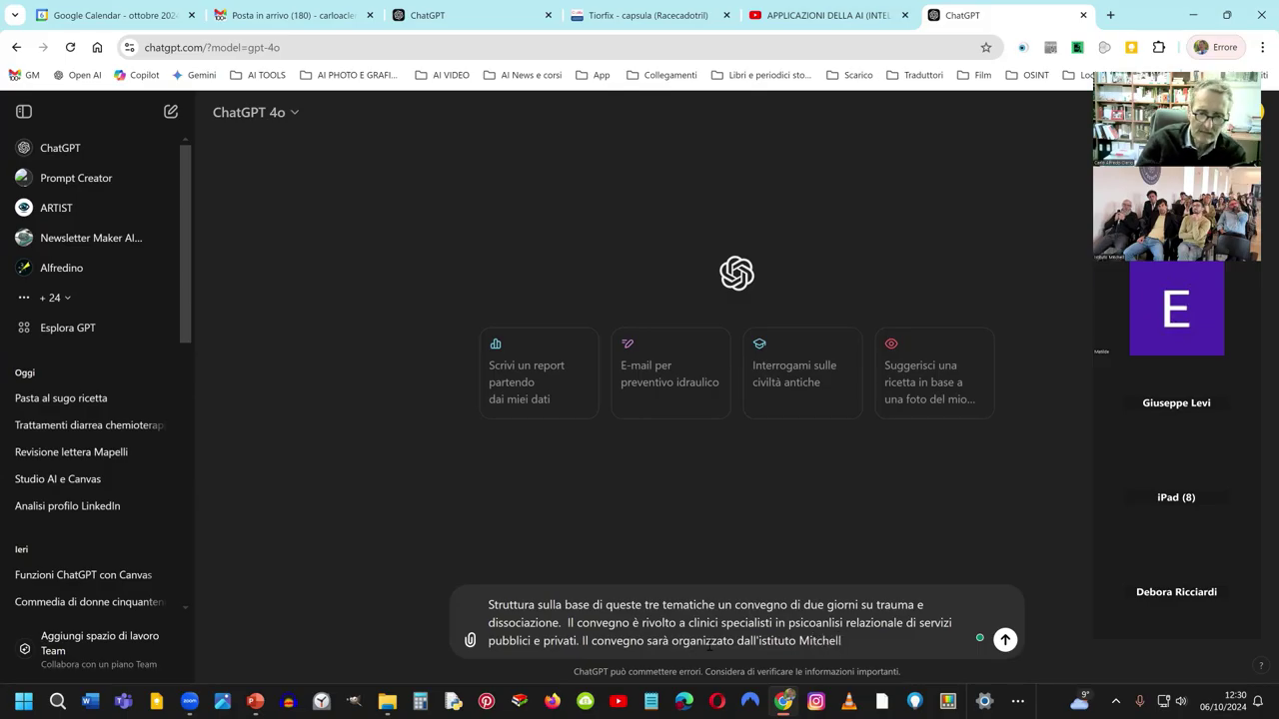
# Step: Remove "sulla base di queste tre tematiche" from the first sentence of the prompt
pyautogui.press('Up')
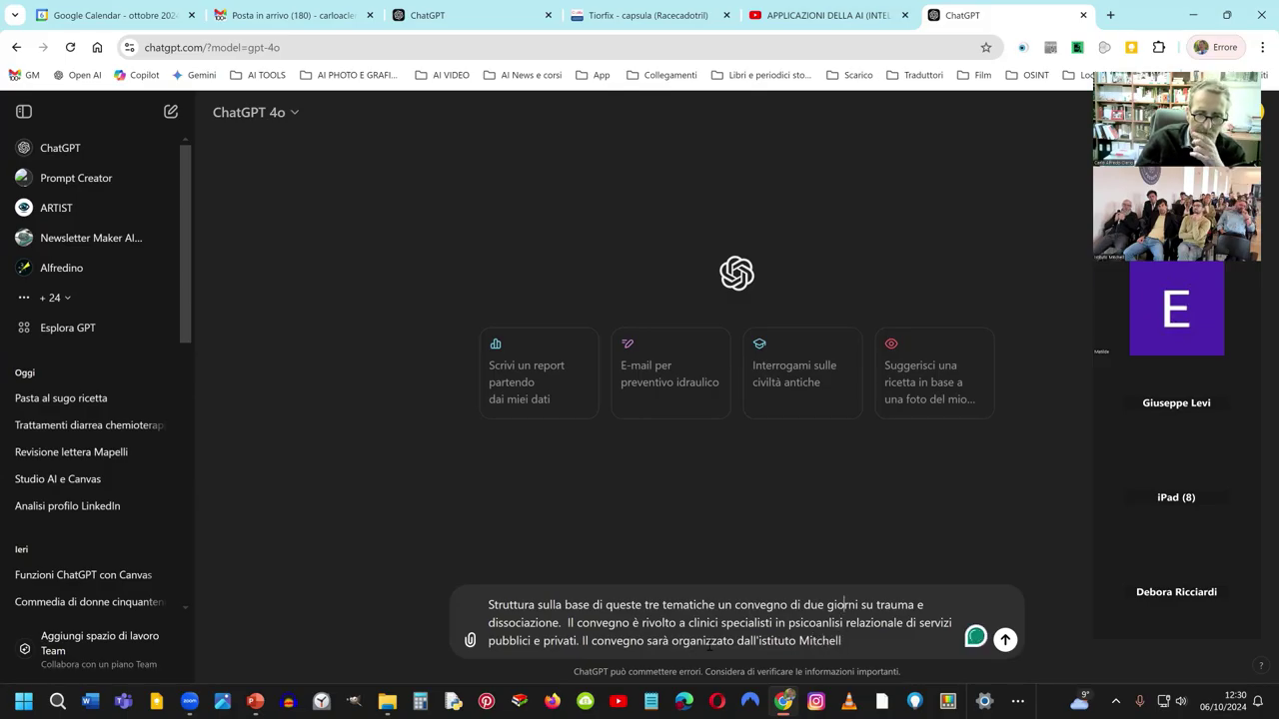
pyautogui.press('Left')
pyautogui.press('Left')
pyautogui.press('Left')
pyautogui.press('Left')
pyautogui.press('Left')
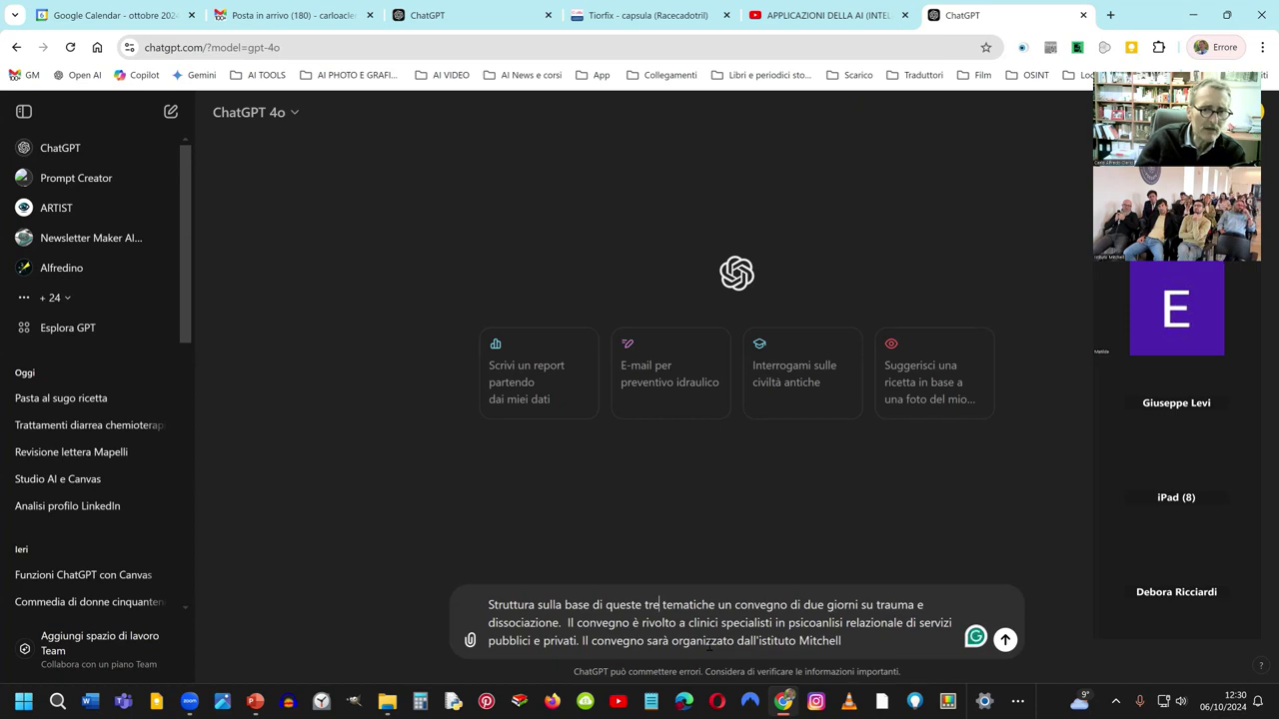
pyautogui.press('BackSpace')
pyautogui.press('BackSpace')
pyautogui.press('BackSpace')
pyautogui.press('BackSpace')
pyautogui.press('BackSpace')
pyautogui.press('BackSpace')
pyautogui.press('BackSpace')
pyautogui.press('BackSpace')
pyautogui.press('BackSpace')
pyautogui.press('BackSpace')
pyautogui.press('BackSpace')
pyautogui.press('BackSpace')
pyautogui.press('BackSpace')
pyautogui.press('BackSpace')
pyautogui.press('BackSpace')
pyautogui.press('BackSpace')
pyautogui.press('BackSpace')
pyautogui.press('BackSpace')
pyautogui.press('BackSpace')
pyautogui.press('BackSpace')
pyautogui.press('BackSpace')
pyautogui.press('BackSpace')
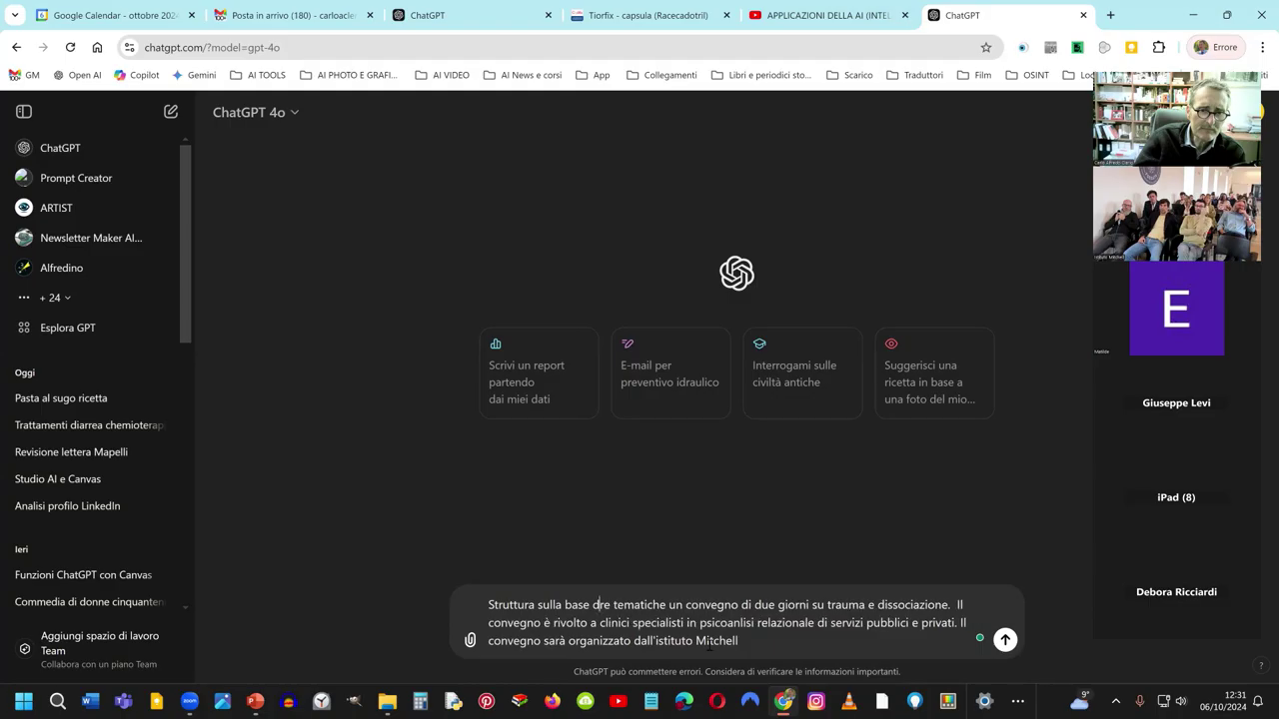
pyautogui.press('Delete')
pyautogui.press('Delete')
pyautogui.press('Delete')
pyautogui.press('Delete')
pyautogui.press('Delete')
pyautogui.press('Delete')
pyautogui.press('Delete')
pyautogui.press('Delete')
pyautogui.press('Delete')
pyautogui.press('Delete')
pyautogui.press('Delete')
pyautogui.press('Delete')
pyautogui.press('Delete')
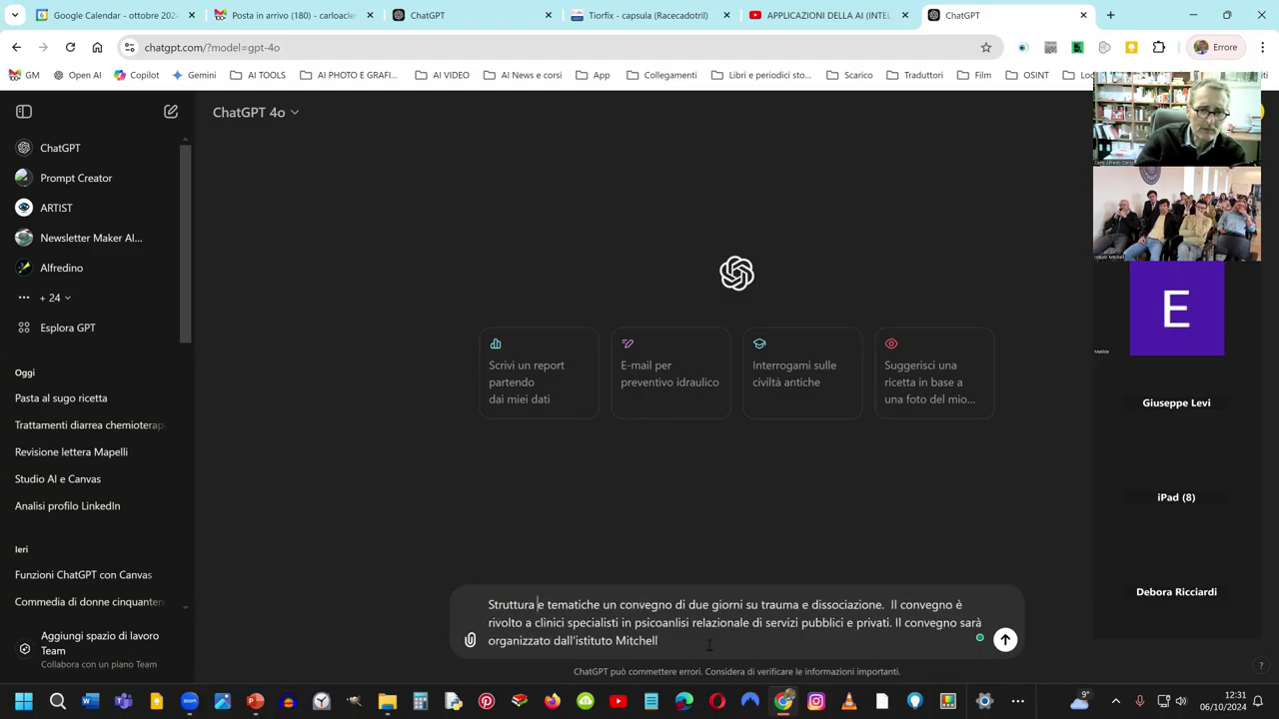
# Step: Correct the spelling of "psicoanalisi" in the prompt's audience description
pyautogui.press('Right')
pyautogui.press('Right')
pyautogui.press('Right')
pyautogui.press('Right')
pyautogui.press('Right')
pyautogui.press('Right')
pyautogui.press('Right')
pyautogui.press('Right')
pyautogui.press('Right')
pyautogui.press('Right')
pyautogui.press('Right')
pyautogui.press('Right')
pyautogui.press('Right')
pyautogui.press('Right')
pyautogui.press('Right')
pyautogui.press('Right')
pyautogui.press('Right')
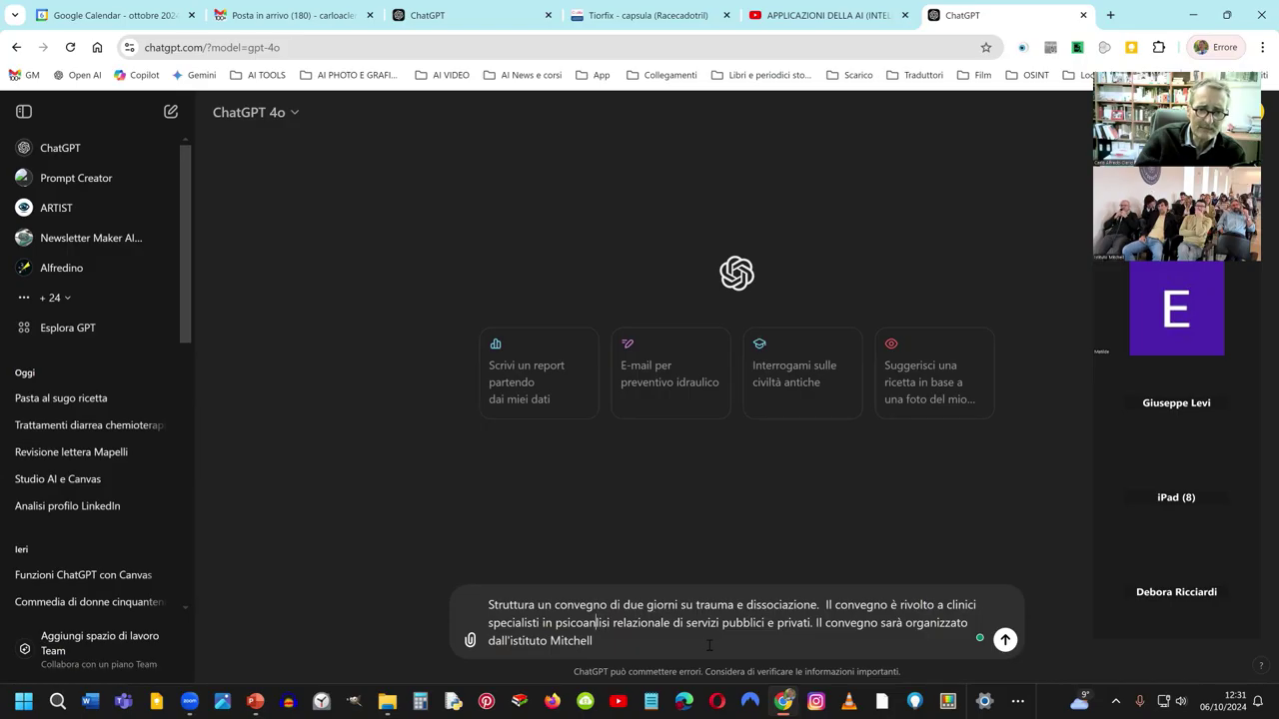
pyautogui.write('a')
# Step: Append "di cui trovi informazioni nel sito" to the end of the prompt
pyautogui.press('Right')
pyautogui.press('Right')
pyautogui.press('Right')
pyautogui.press('Right')
pyautogui.press('Right')
pyautogui.press('Right')
pyautogui.press('Right')
pyautogui.press('Right')
pyautogui.press('Right')
pyautogui.press('Right')
pyautogui.press('Right')
pyautogui.press('Right')
pyautogui.press('Right')
pyautogui.press('Right')
pyautogui.press('Right')
pyautogui.press('Right')
pyautogui.press('Right')
pyautogui.press('Right')
pyautogui.press('Right')
pyautogui.press('Right')
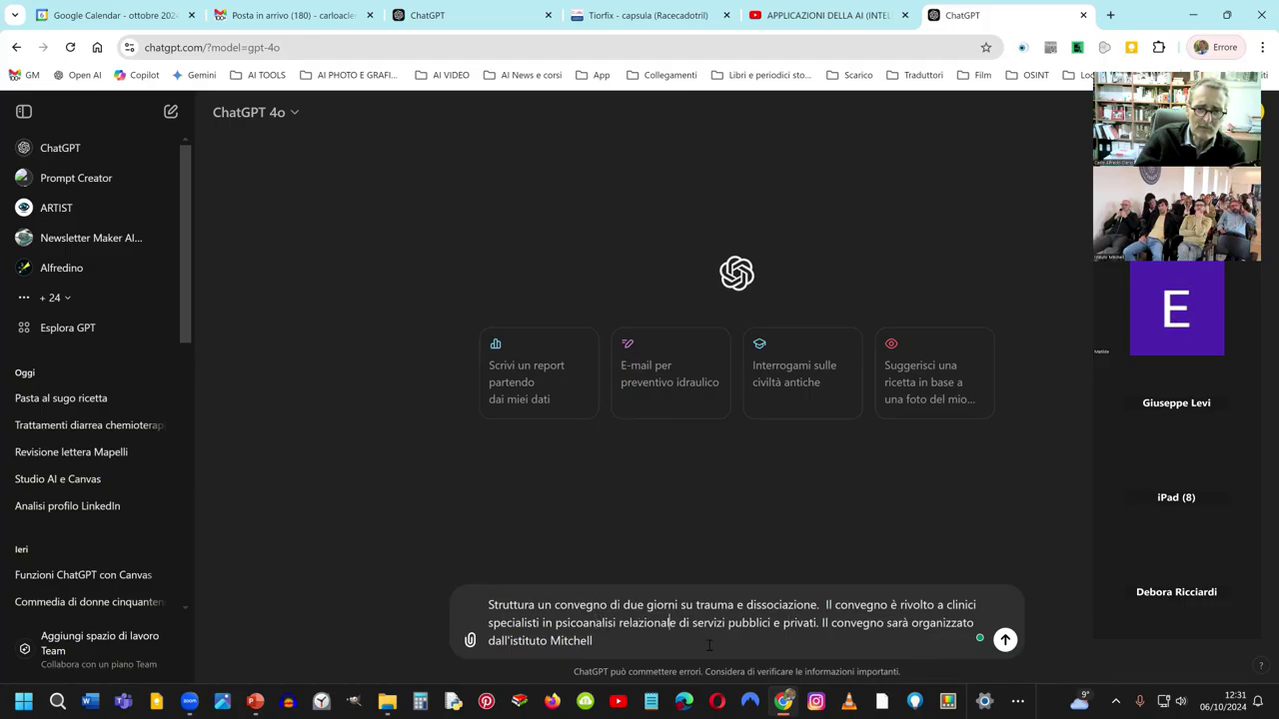
pyautogui.hotkey('ctrl', 'End')
pyautogui.write('di ')
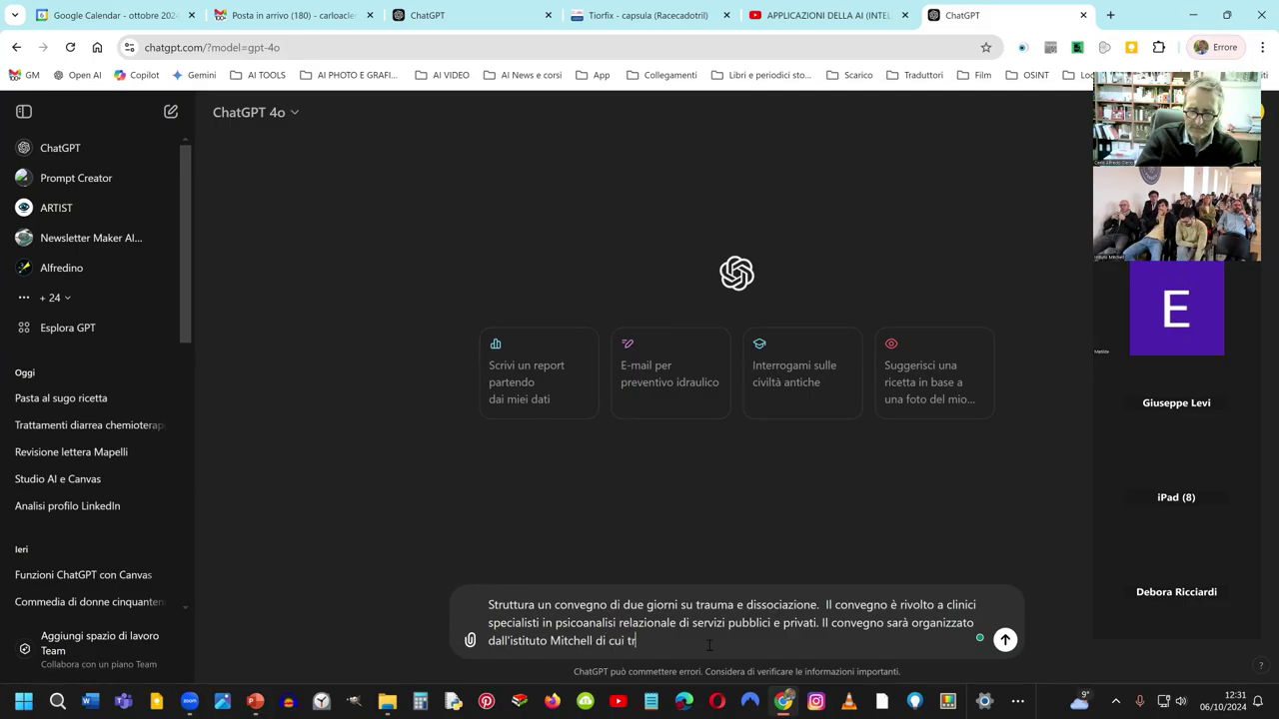
pyautogui.write('cui trovi informazioni nel sito')
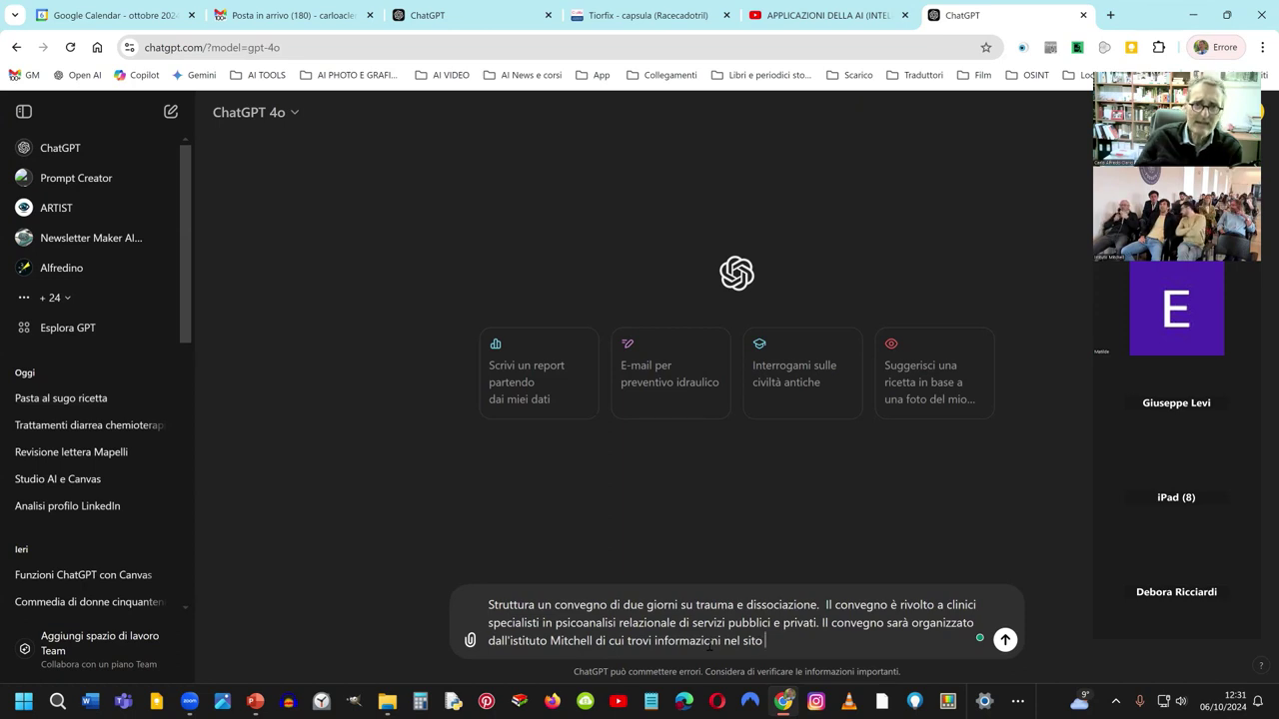
# Step: Open the Istituto Mitchell website, psicoanalisirelazionale.com, in a new browser tab
pyautogui.click(1110, 15)
pyautogui.click(955, 44)
pyautogui.write('is')
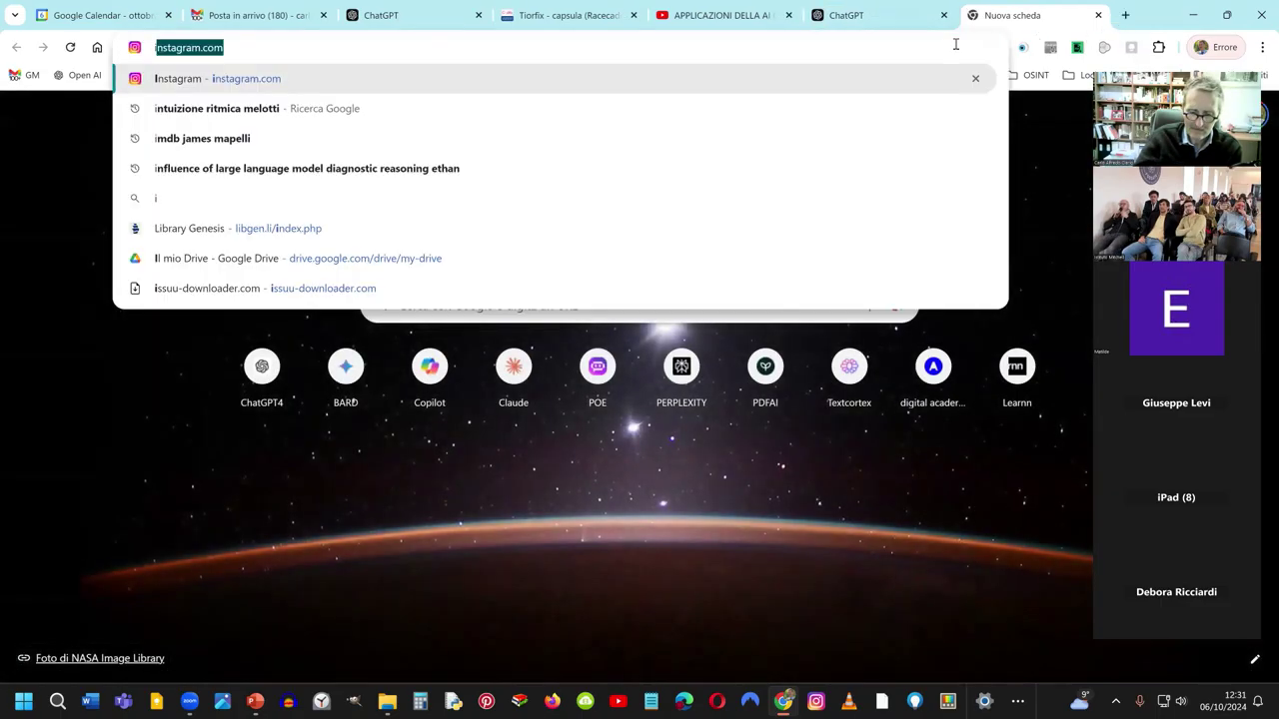
pyautogui.press('BackSpace')
pyautogui.press('BackSpace')
pyautogui.press('BackSpace')
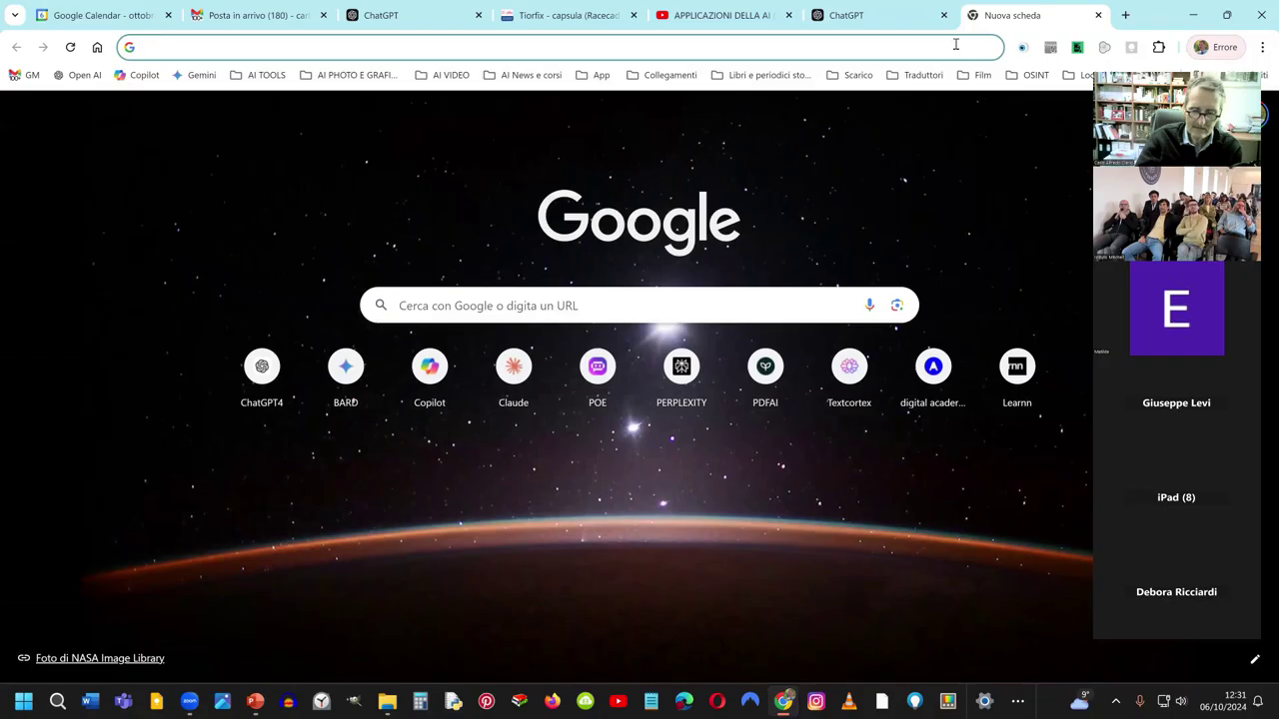
pyautogui.write('psicoanalisi')
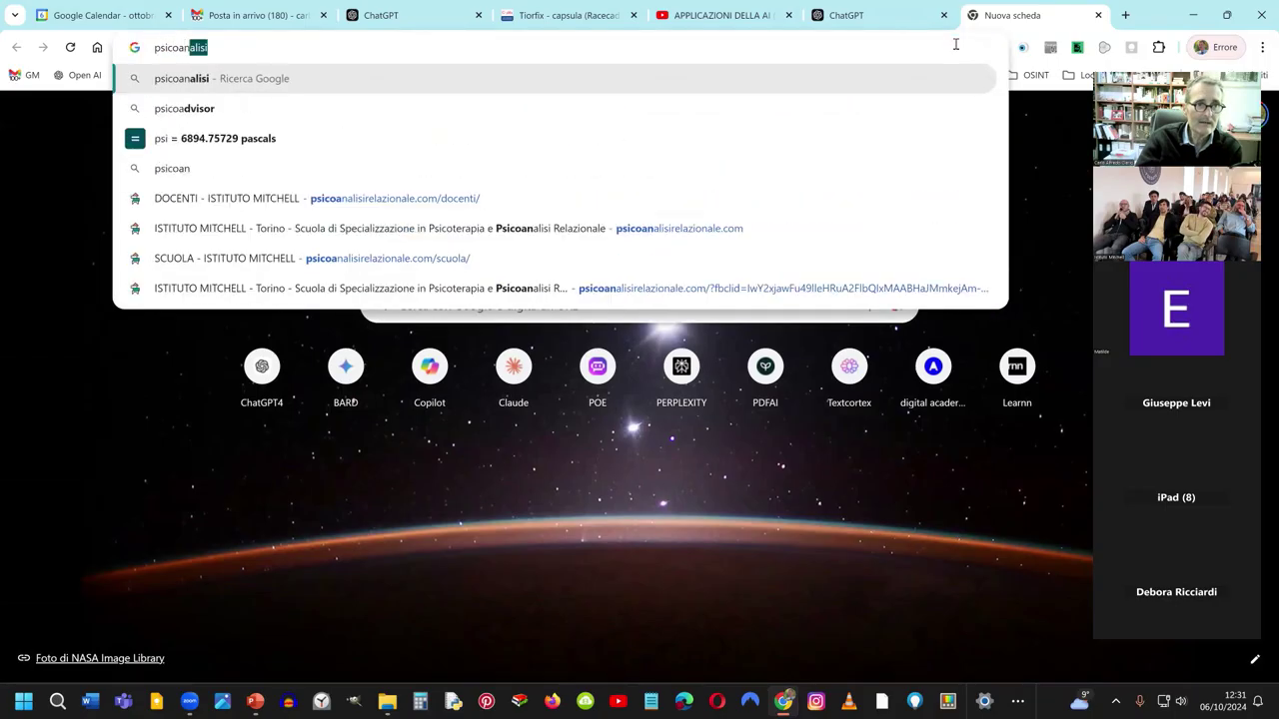
pyautogui.write('relazionl')
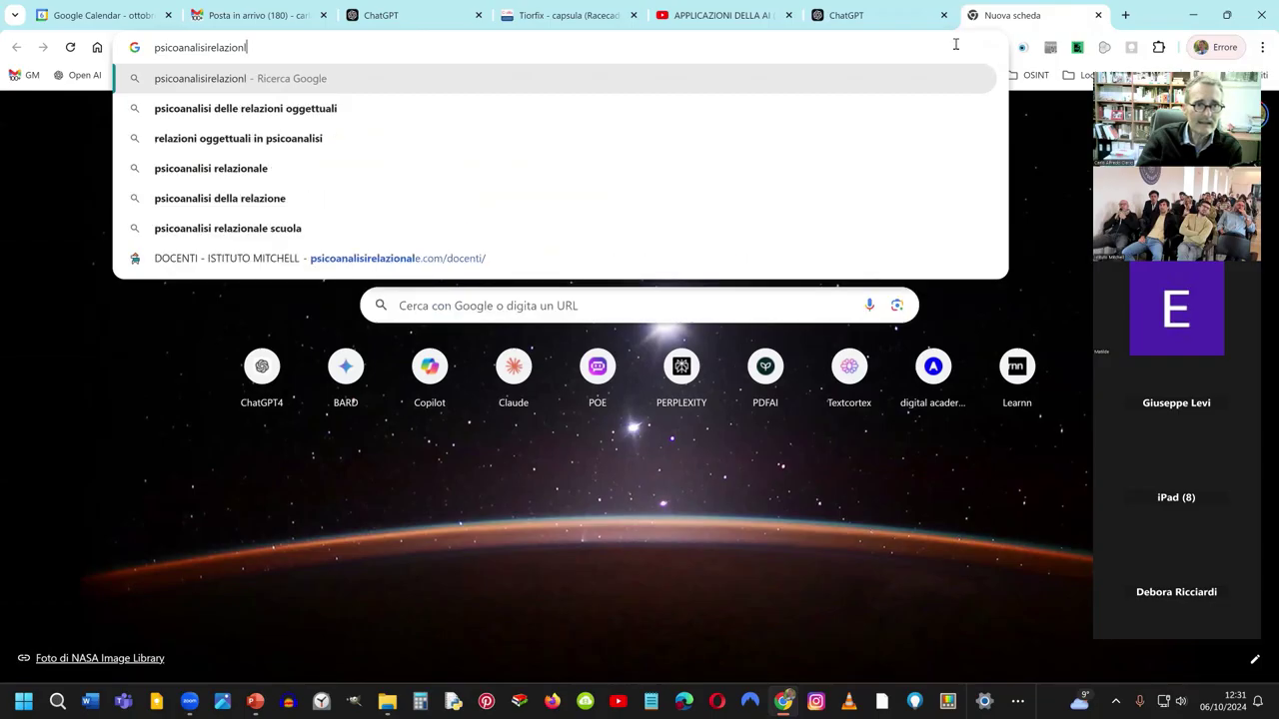
pyautogui.press('BackSpace')
pyautogui.write('ale mitchell')
pyautogui.press('Return')
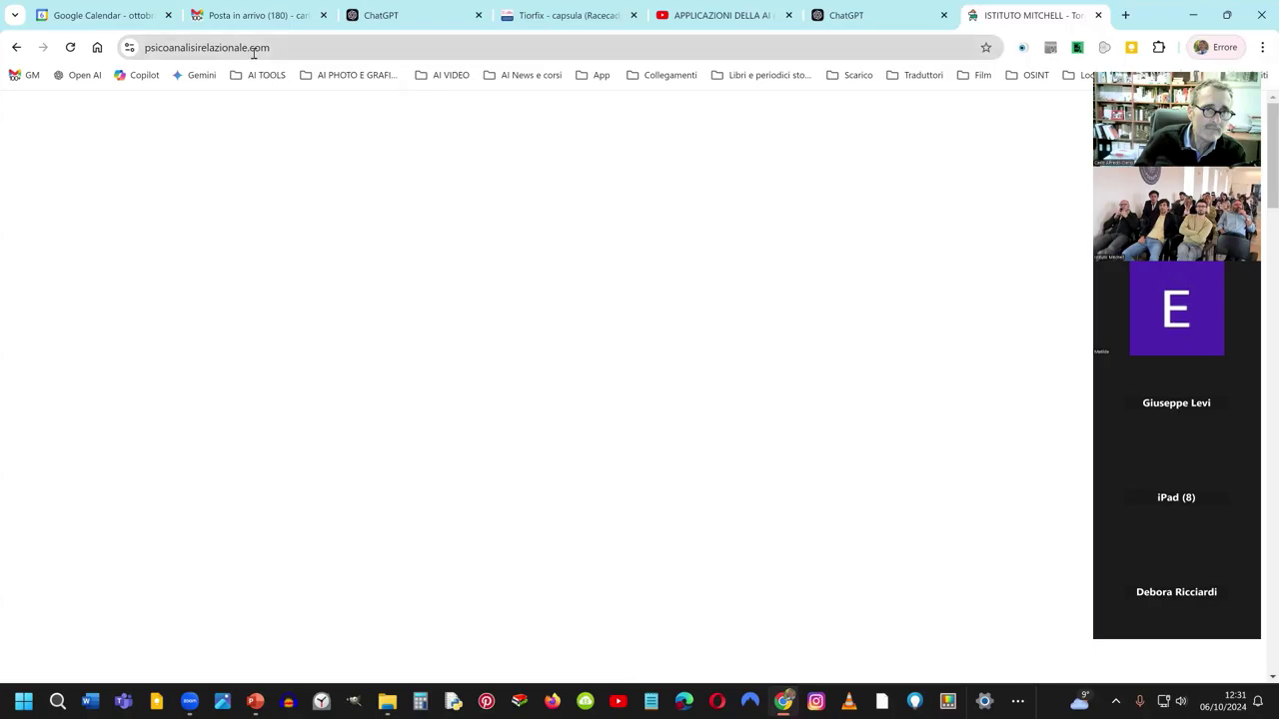
# Step: Copy the institute site's address, paste it at the end of the GPT-4o conference prompt and send the request
pyautogui.click(254, 56)
pyautogui.hotkey('ctrl', 'c')
pyautogui.rightClick(253, 56)
pyautogui.click(310, 186)
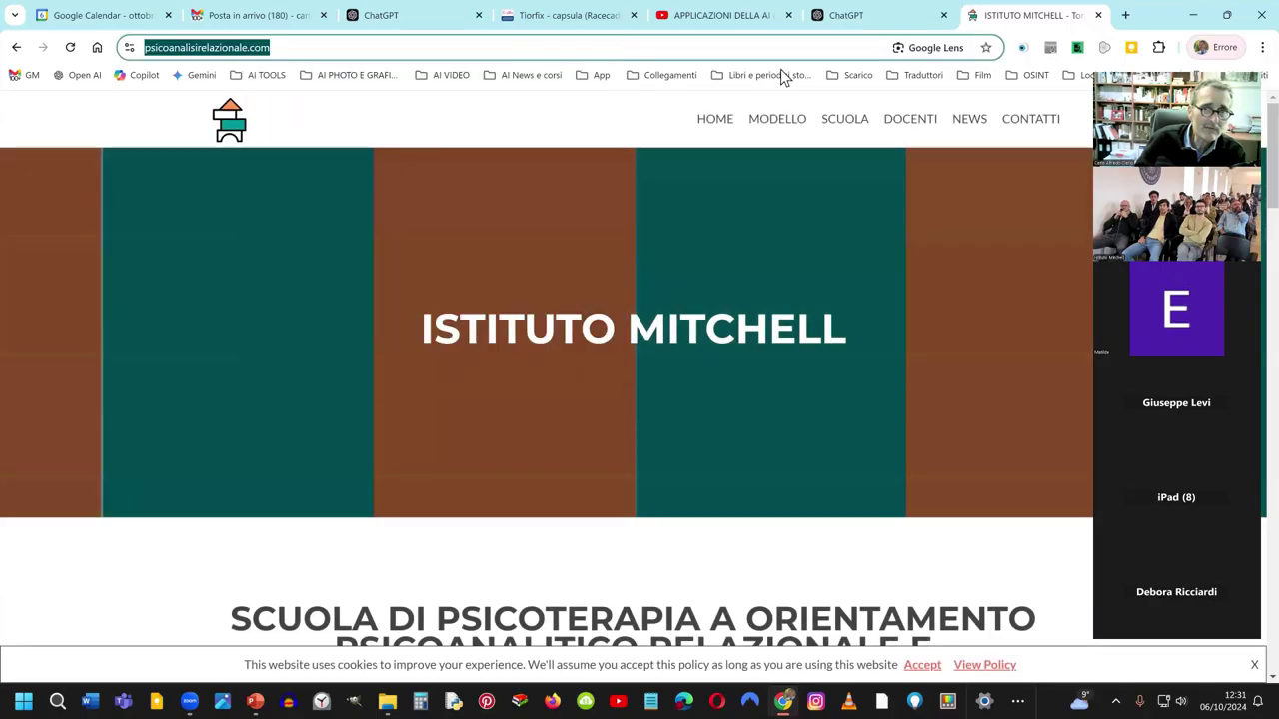
pyautogui.click(890, 17)
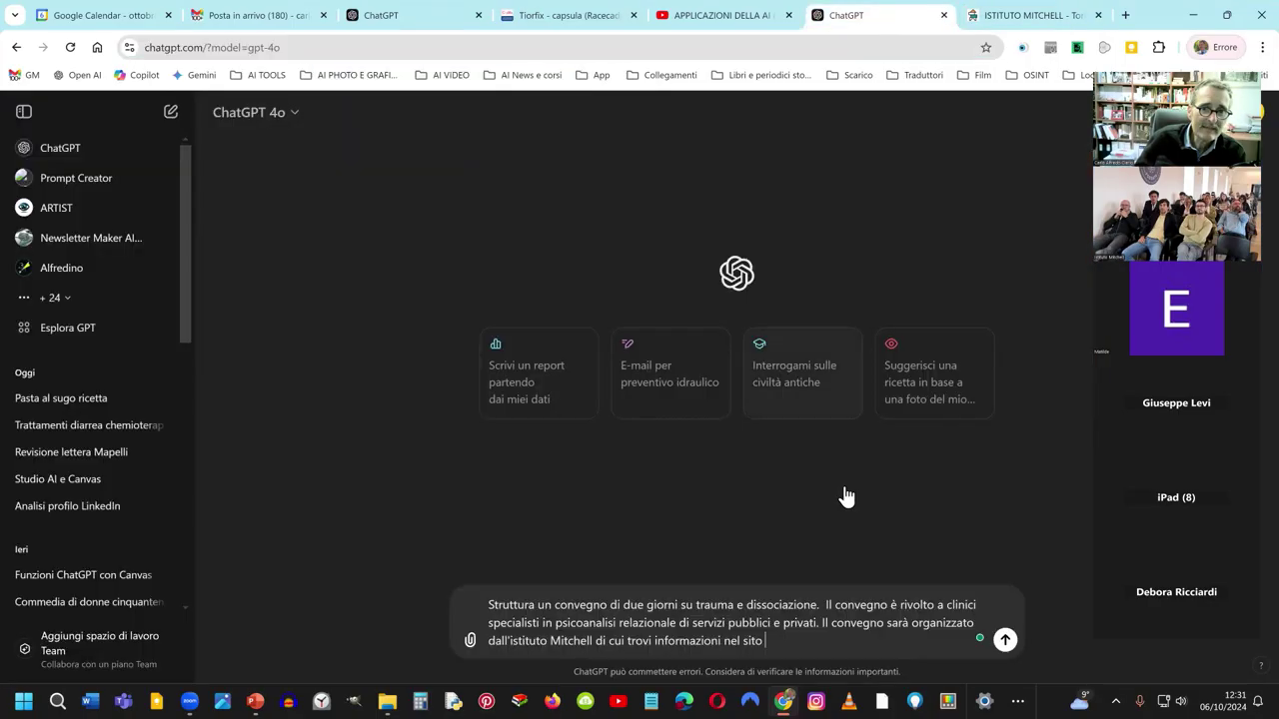
pyautogui.rightClick(785, 642)
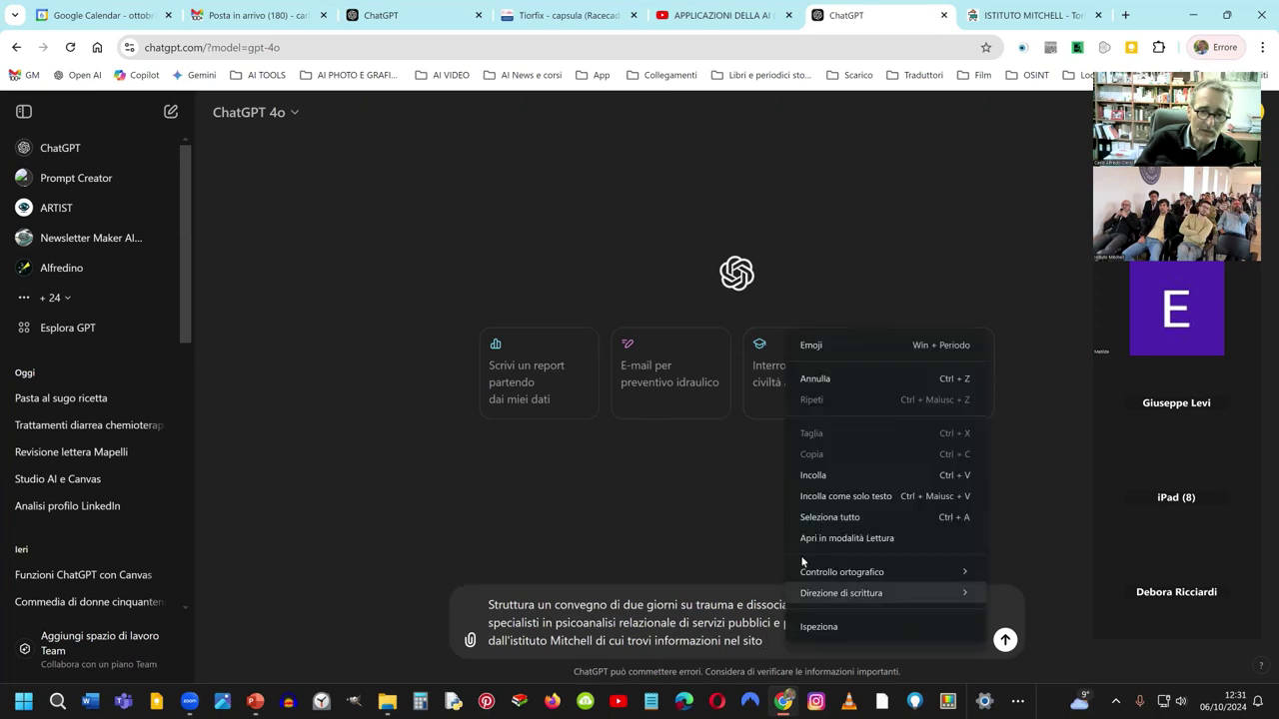
pyautogui.click(814, 476)
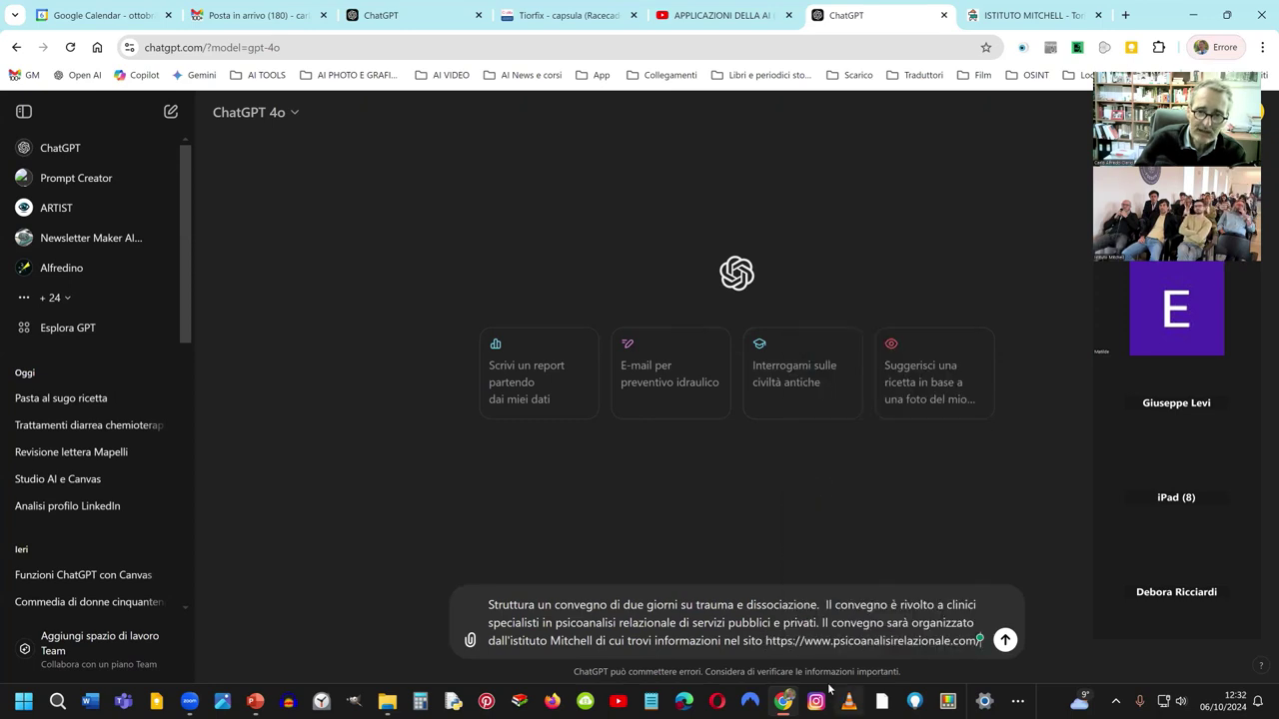
pyautogui.click(1004, 640)
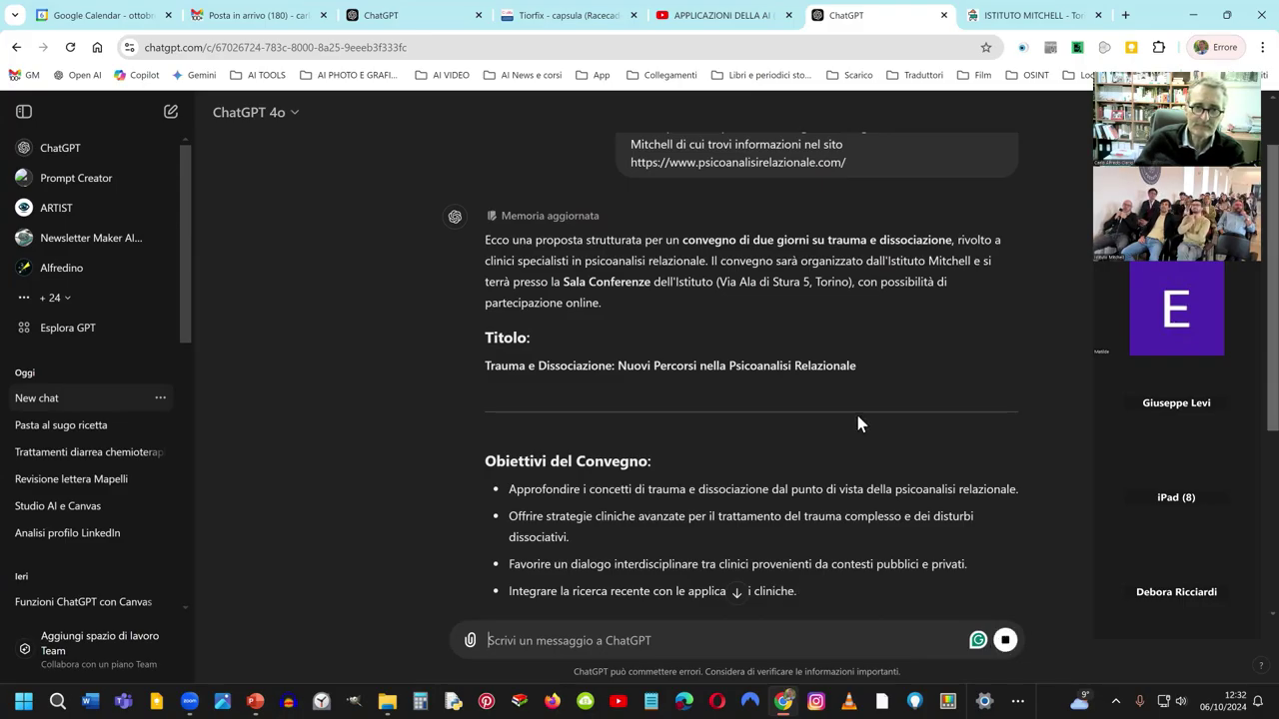
# Step: Read through the generated two-day conference programme, from the objectives and daily schedules to the participation and accreditation details
pyautogui.scroll(-2, 856, 418)
pyautogui.scroll(-2, 857, 418)
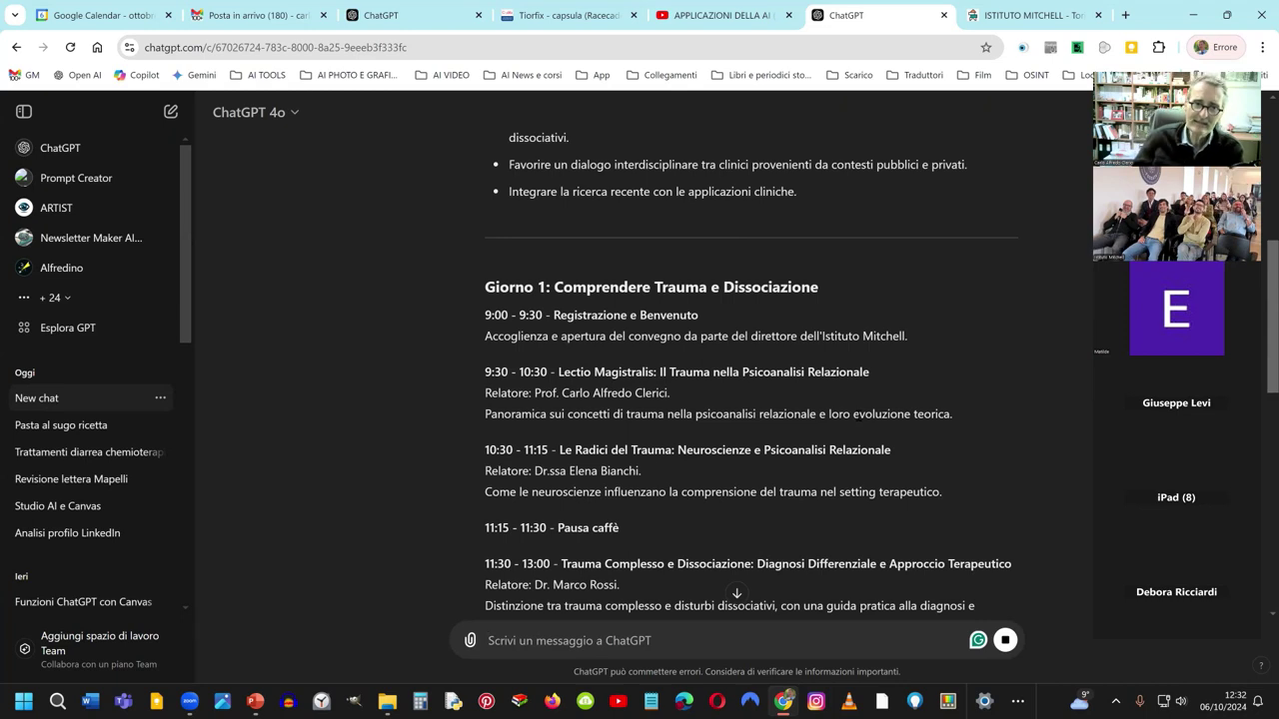
pyautogui.scroll(-1, 853, 446)
pyautogui.scroll(-2, 854, 448)
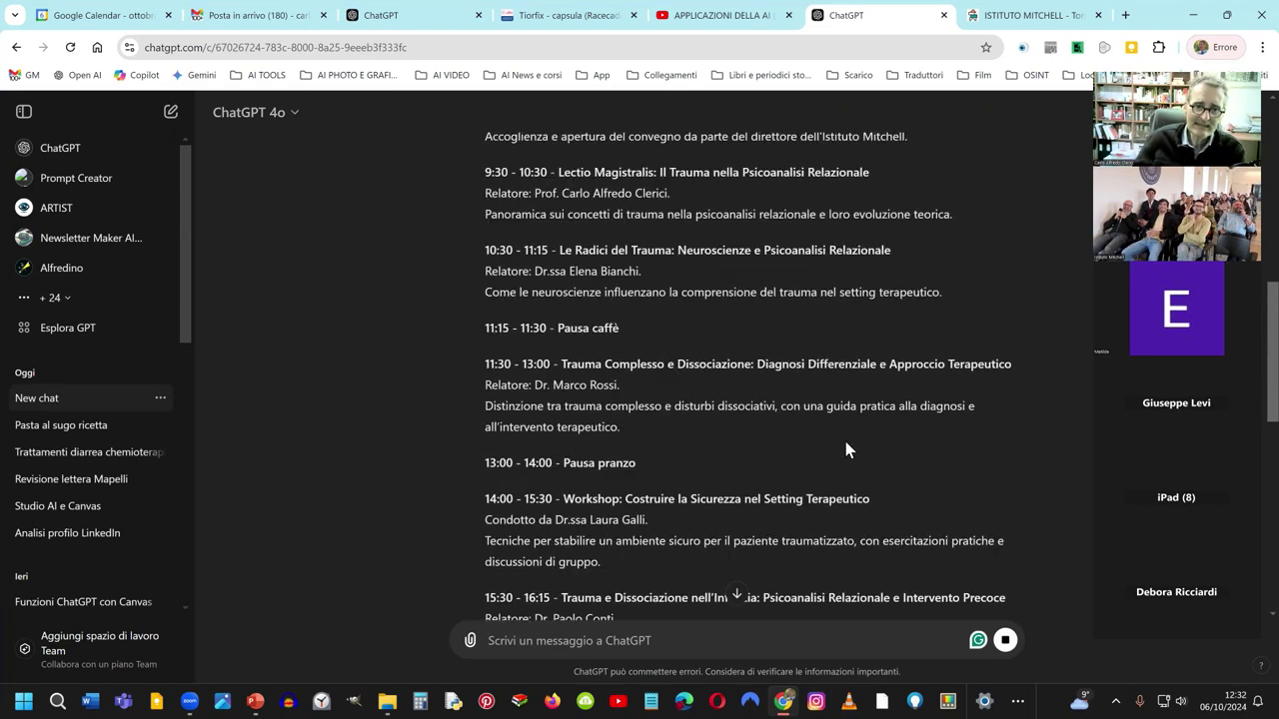
pyautogui.scroll(-2, 845, 447)
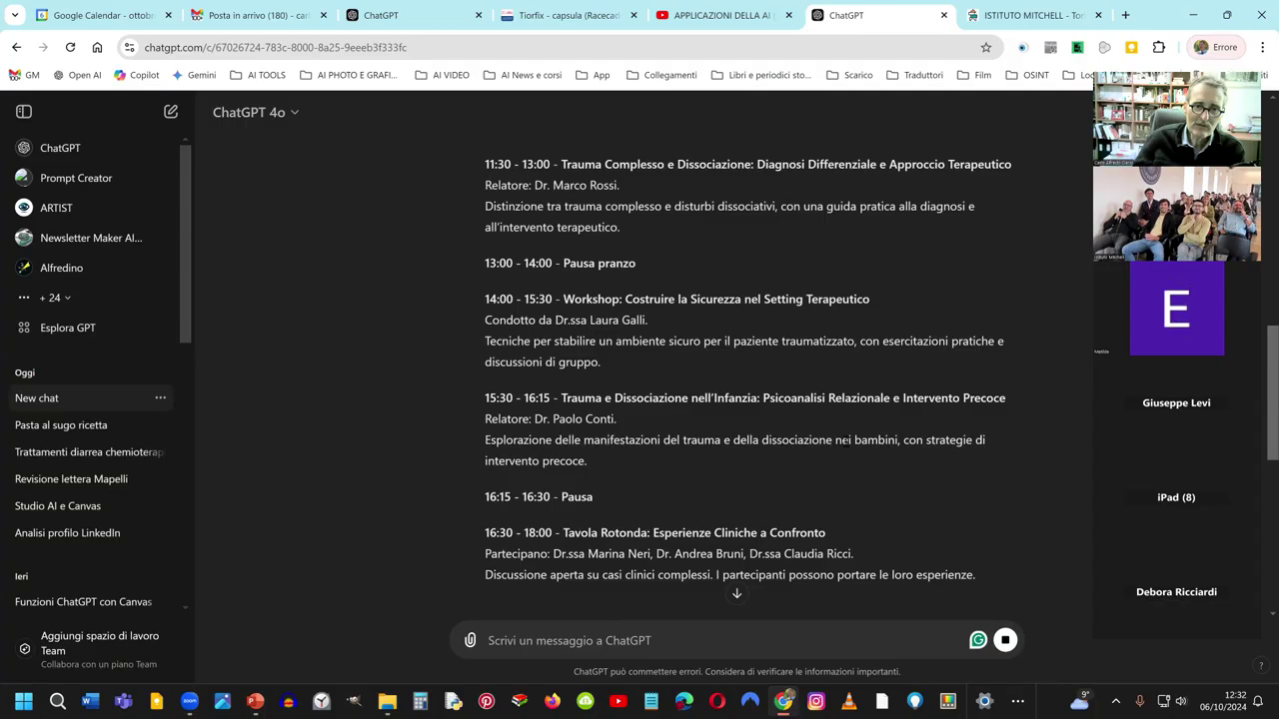
pyautogui.scroll(-2, 845, 440)
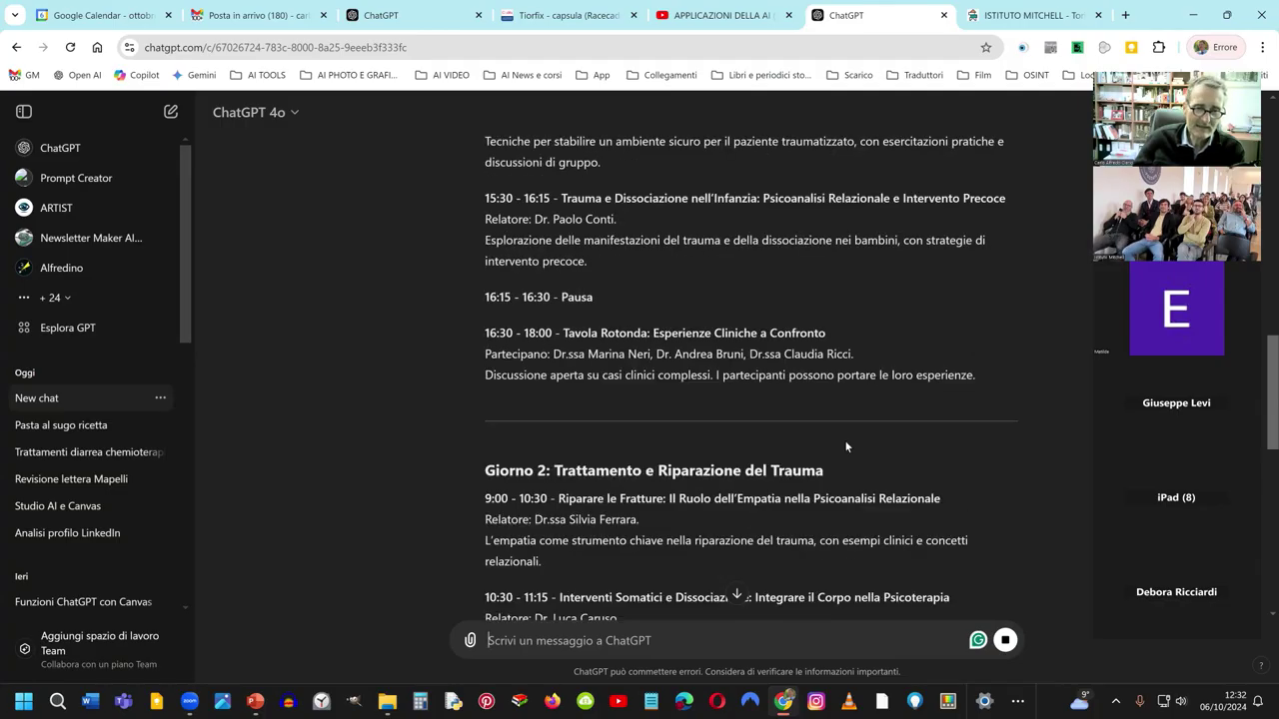
pyautogui.scroll(-2, 844, 439)
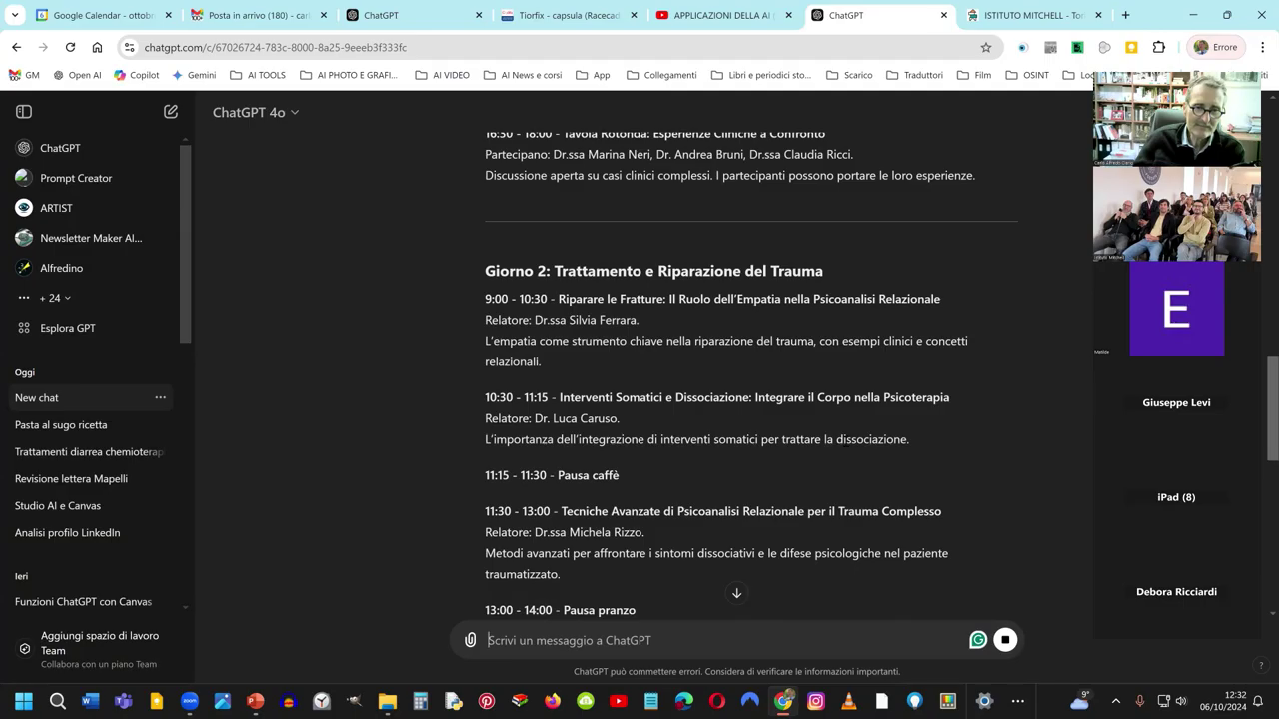
pyautogui.scroll(-2, 845, 444)
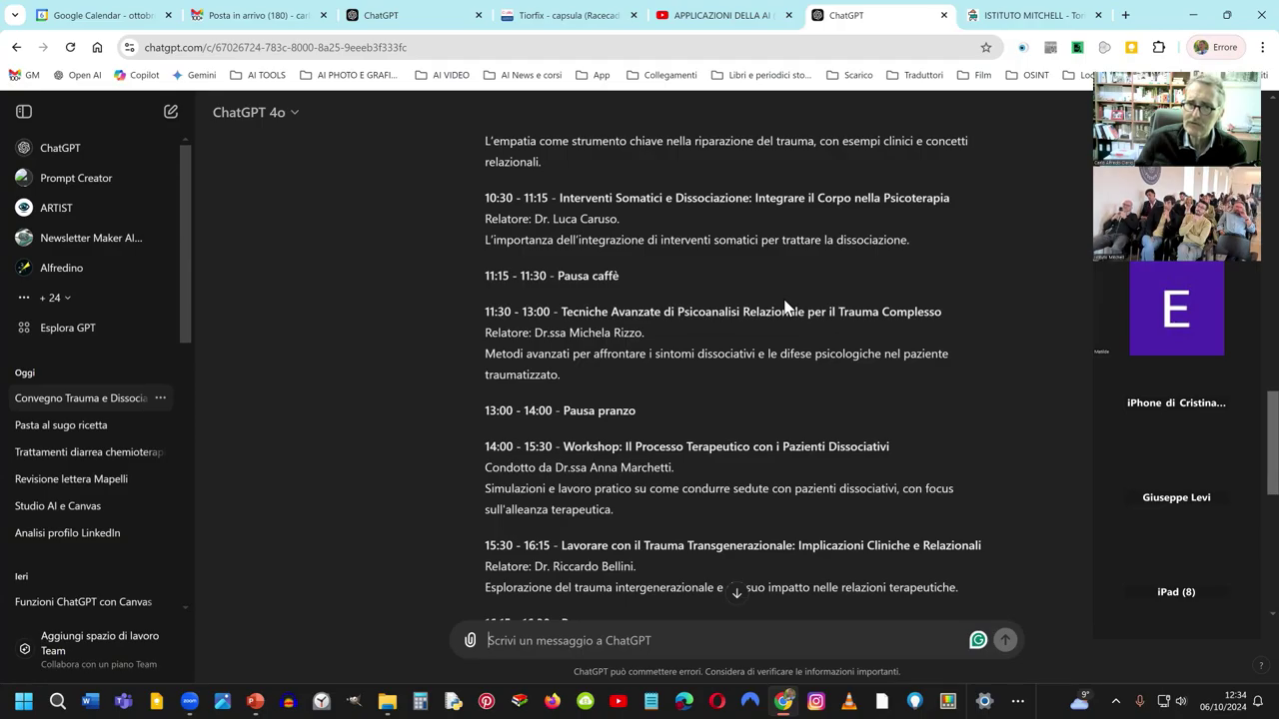
pyautogui.scroll(-2, 784, 307)
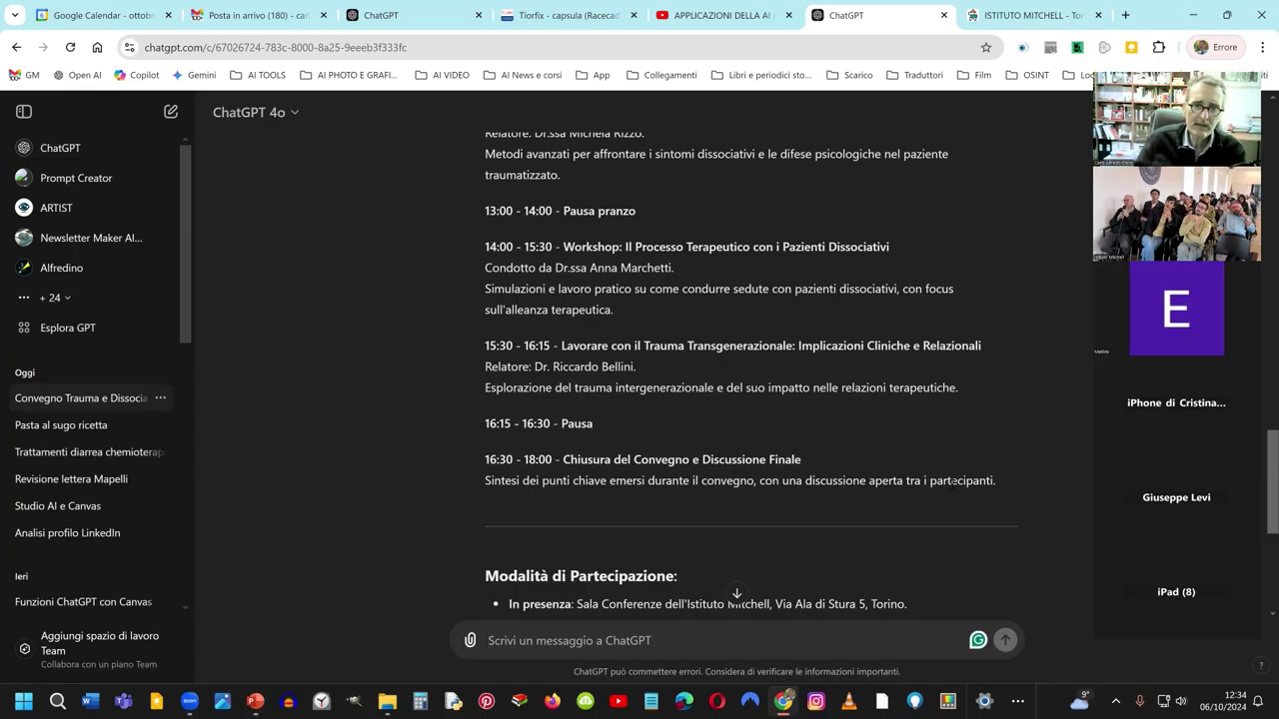
pyautogui.scroll(-4, 952, 485)
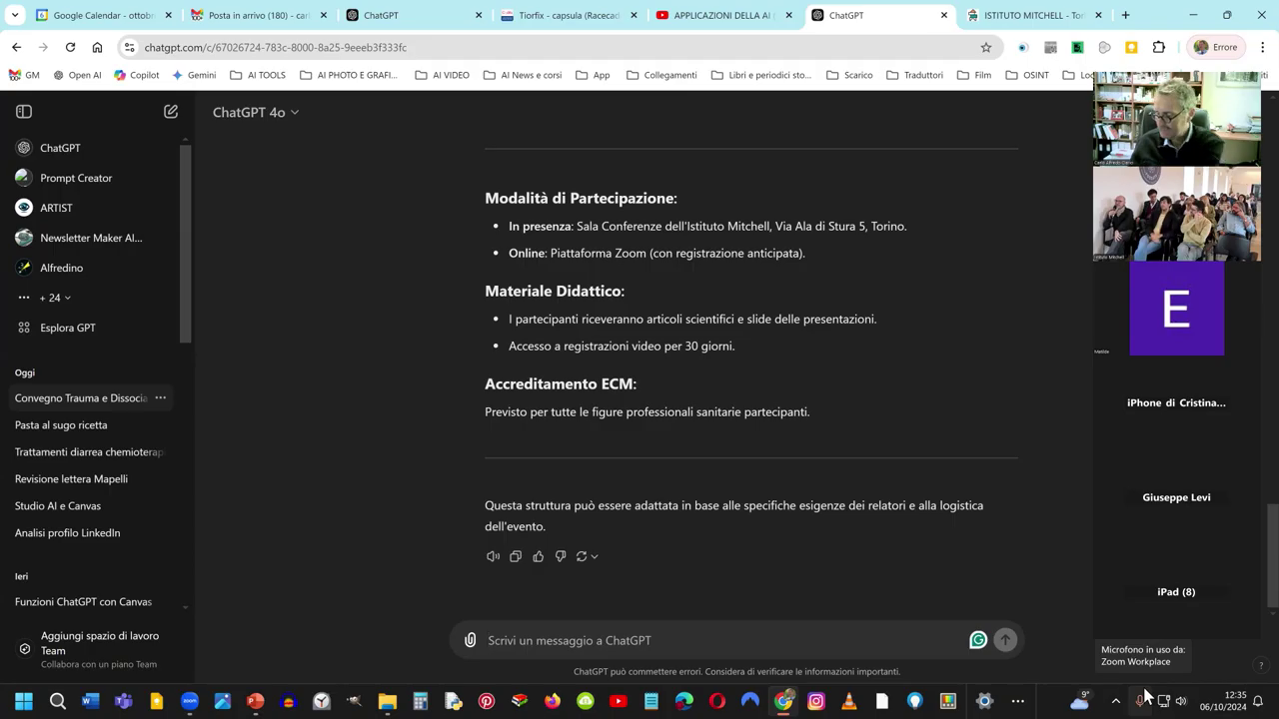
pyautogui.click(749, 621)
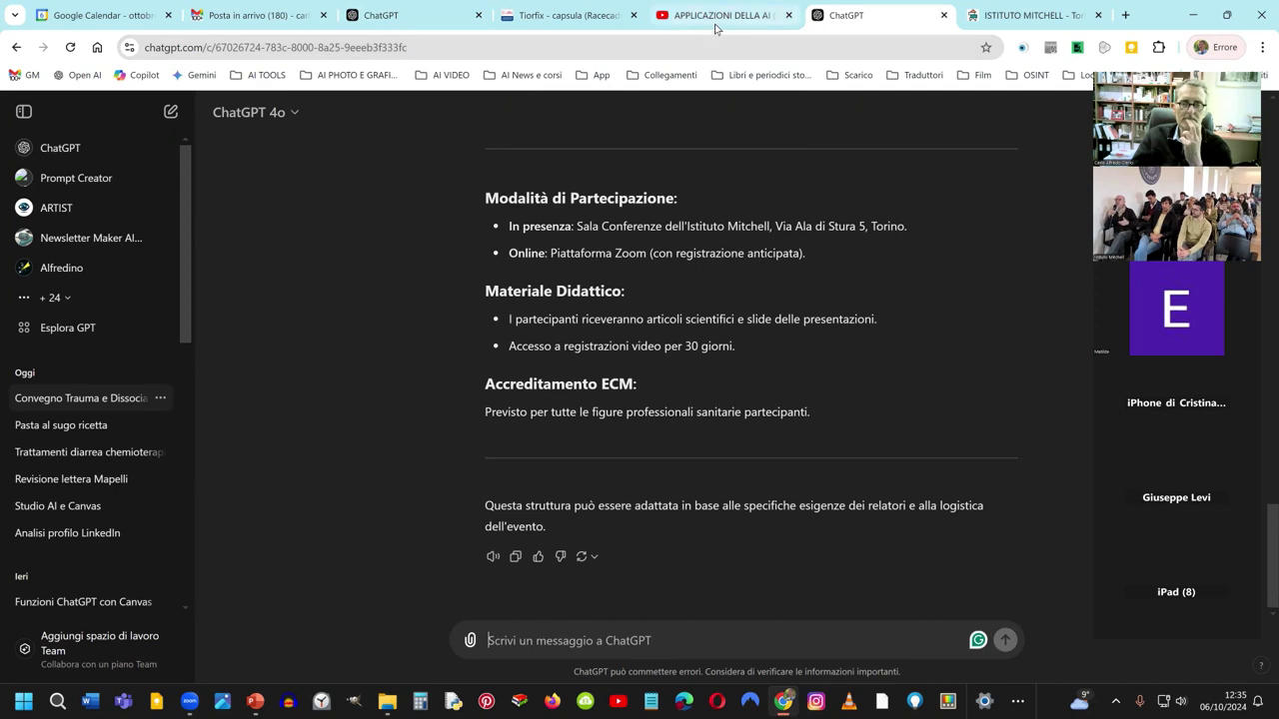
pyautogui.moveTo(715, 28)
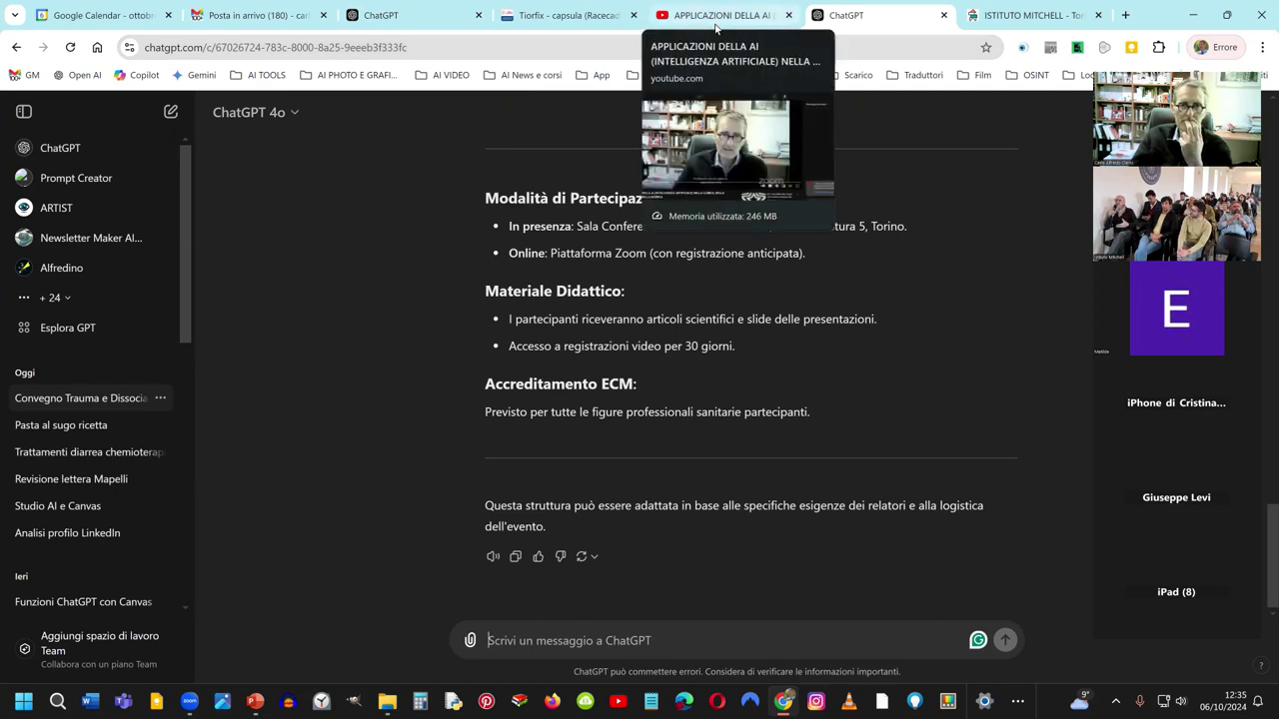
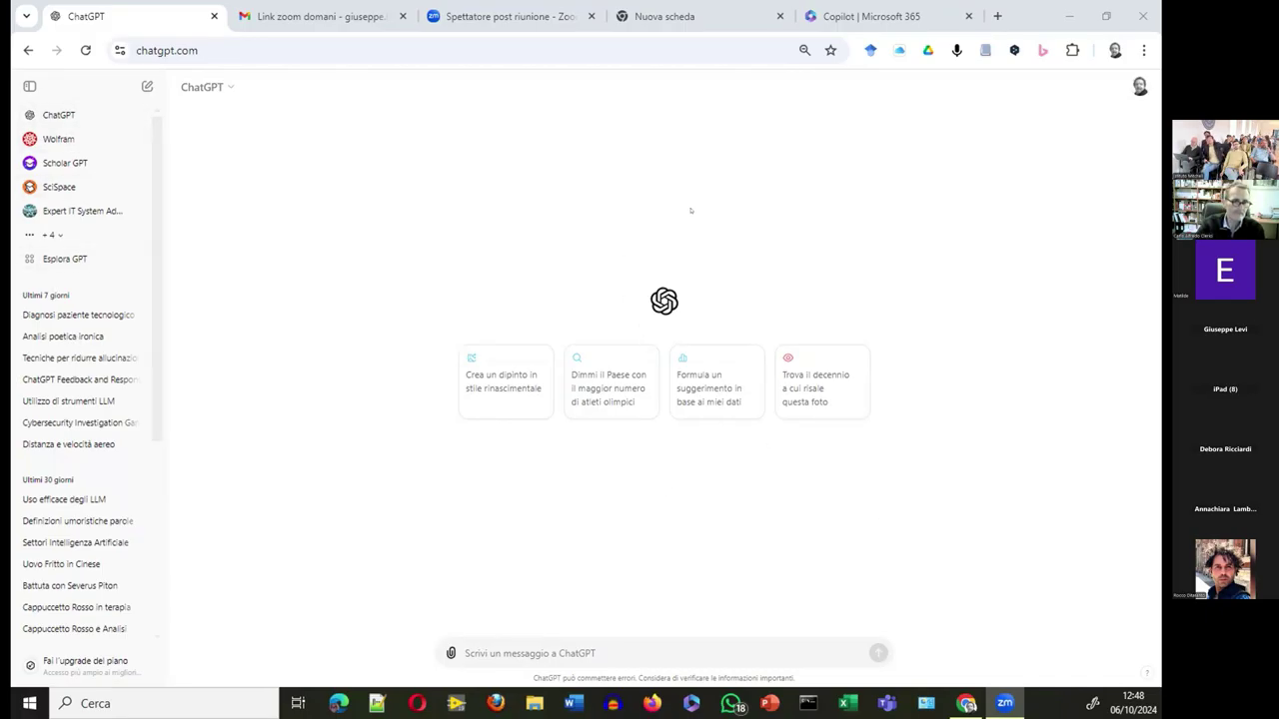
pyautogui.click(728, 183)
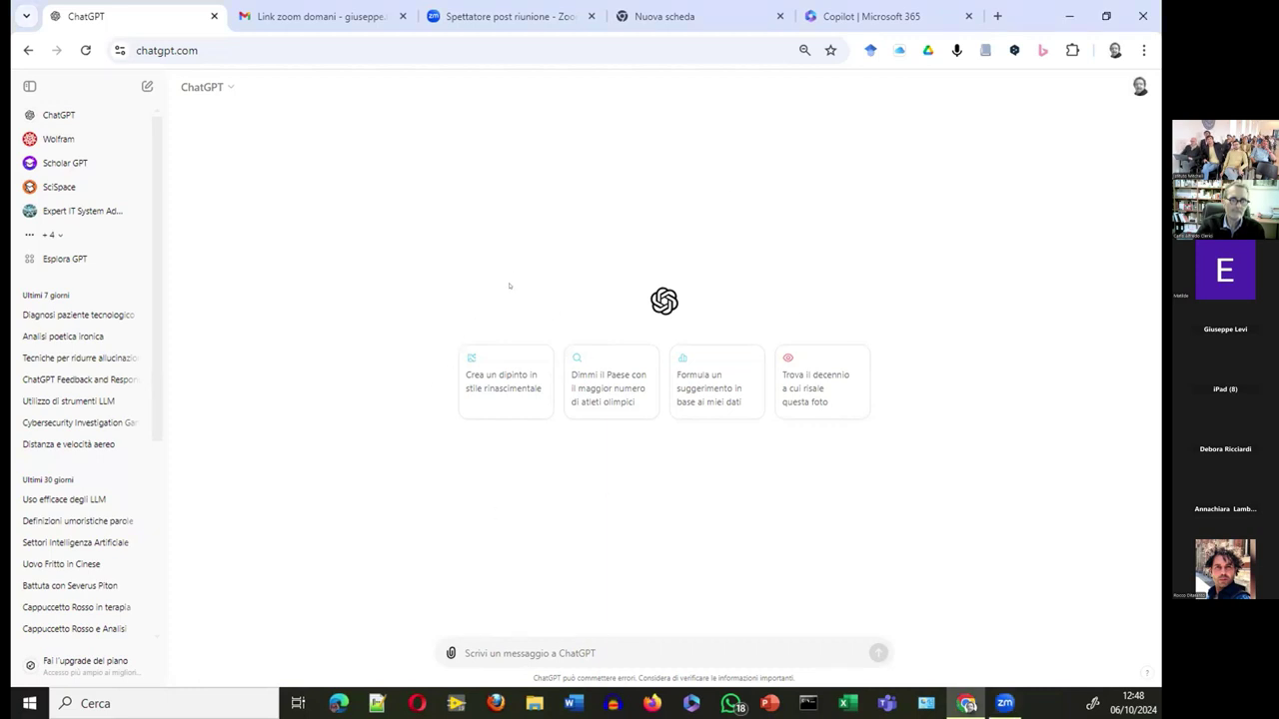
# Step: Open the SciSpace GPT and enter "firearms violence prevention" as the message
pyautogui.click(55, 236)
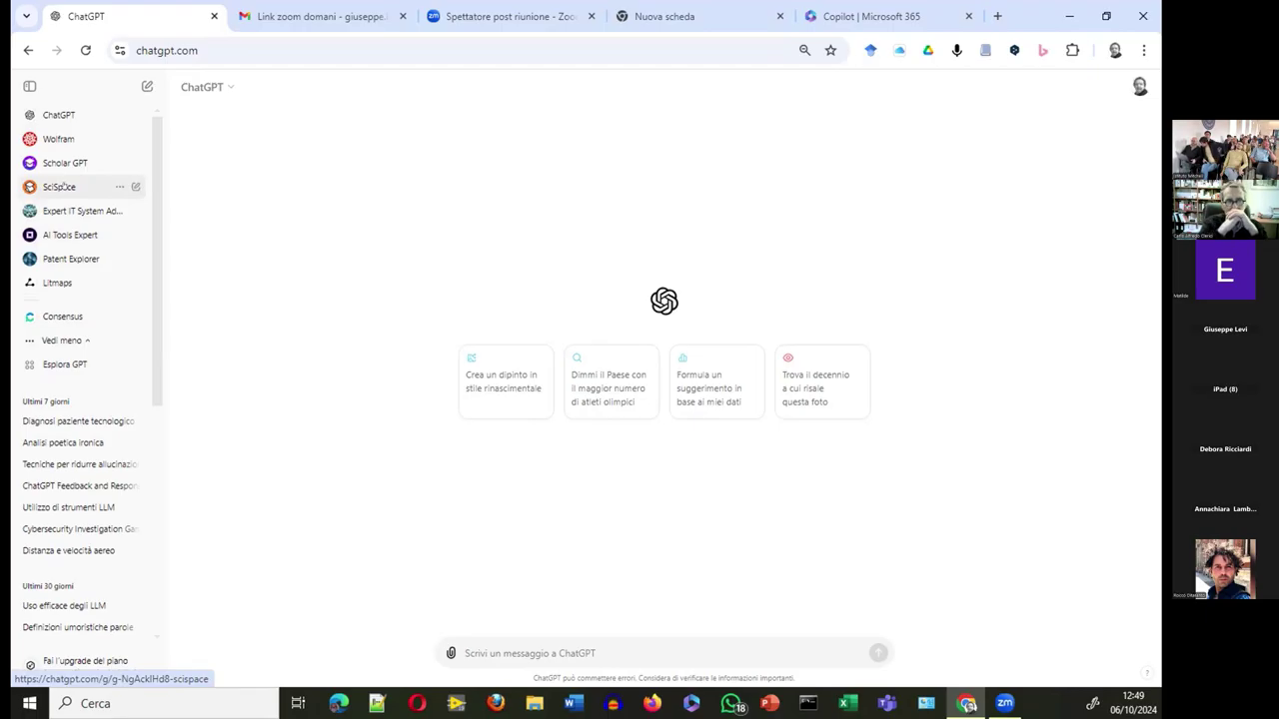
pyautogui.click(60, 187)
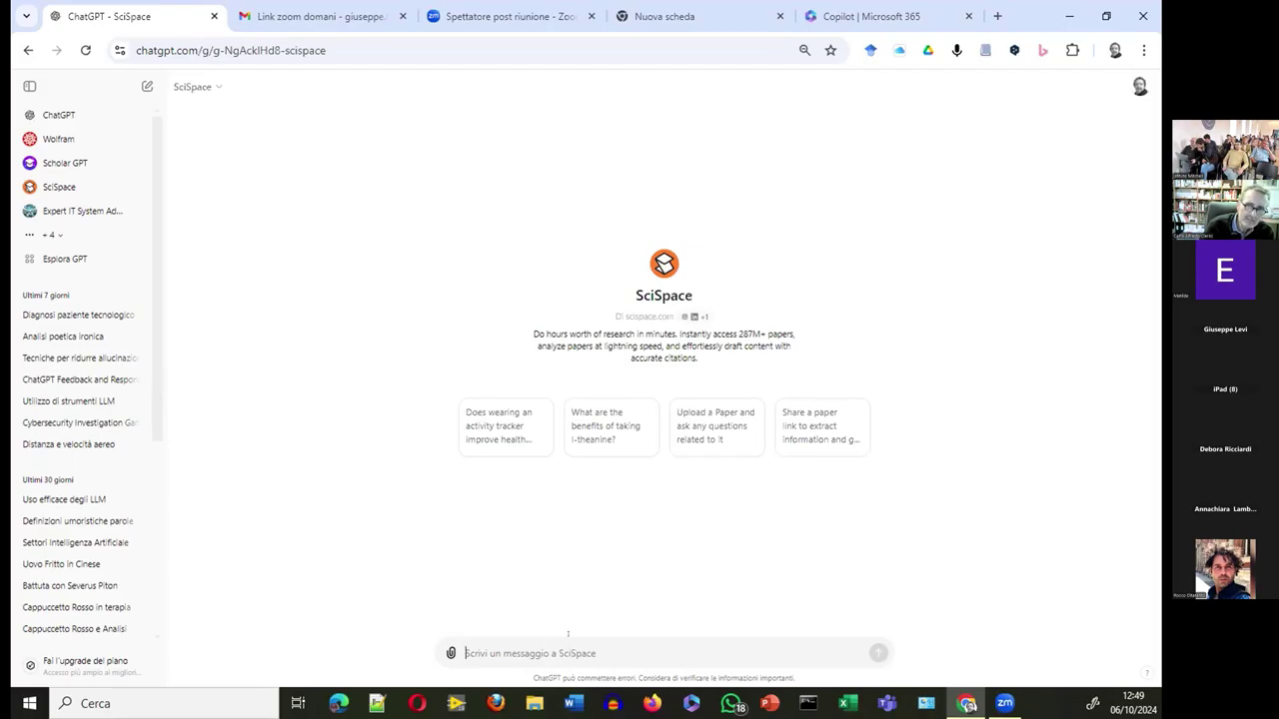
pyautogui.write('vid')
pyautogui.write('o')
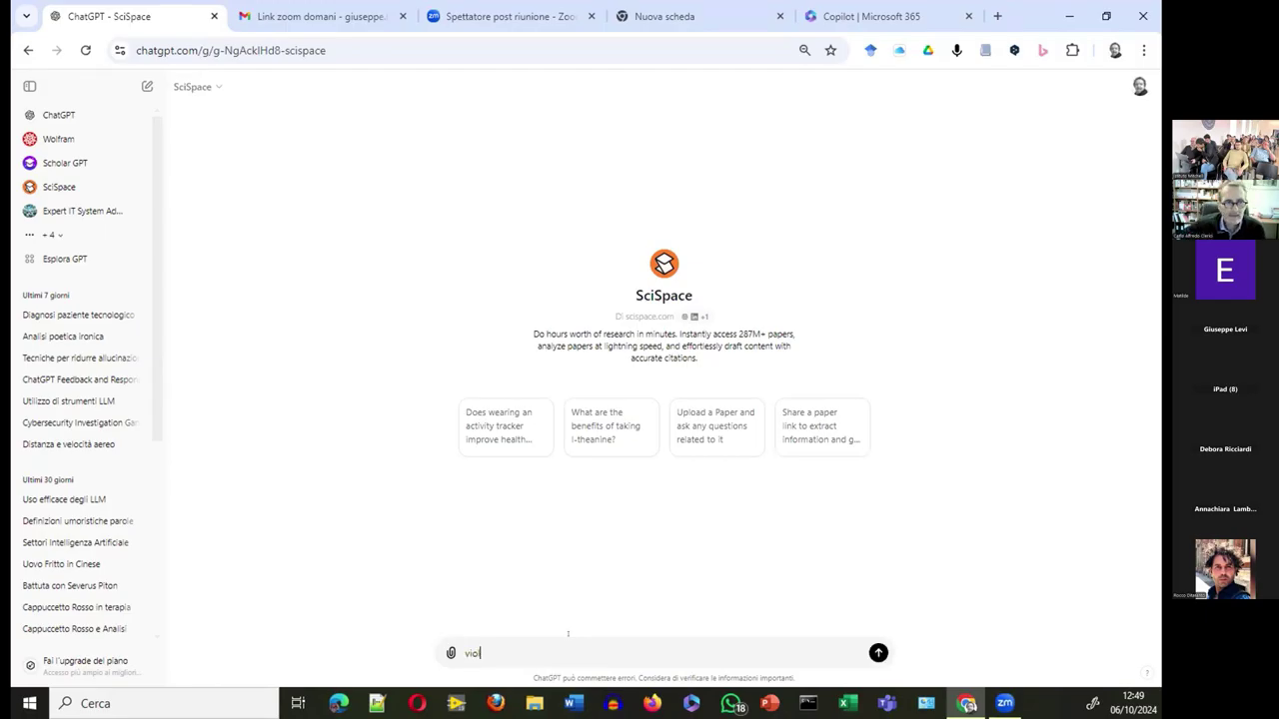
pyautogui.press('BackSpace')
pyautogui.press('BackSpace')
pyautogui.press('BackSpace')
pyautogui.press('BackSpace')
pyautogui.write('firearms violence prevention')
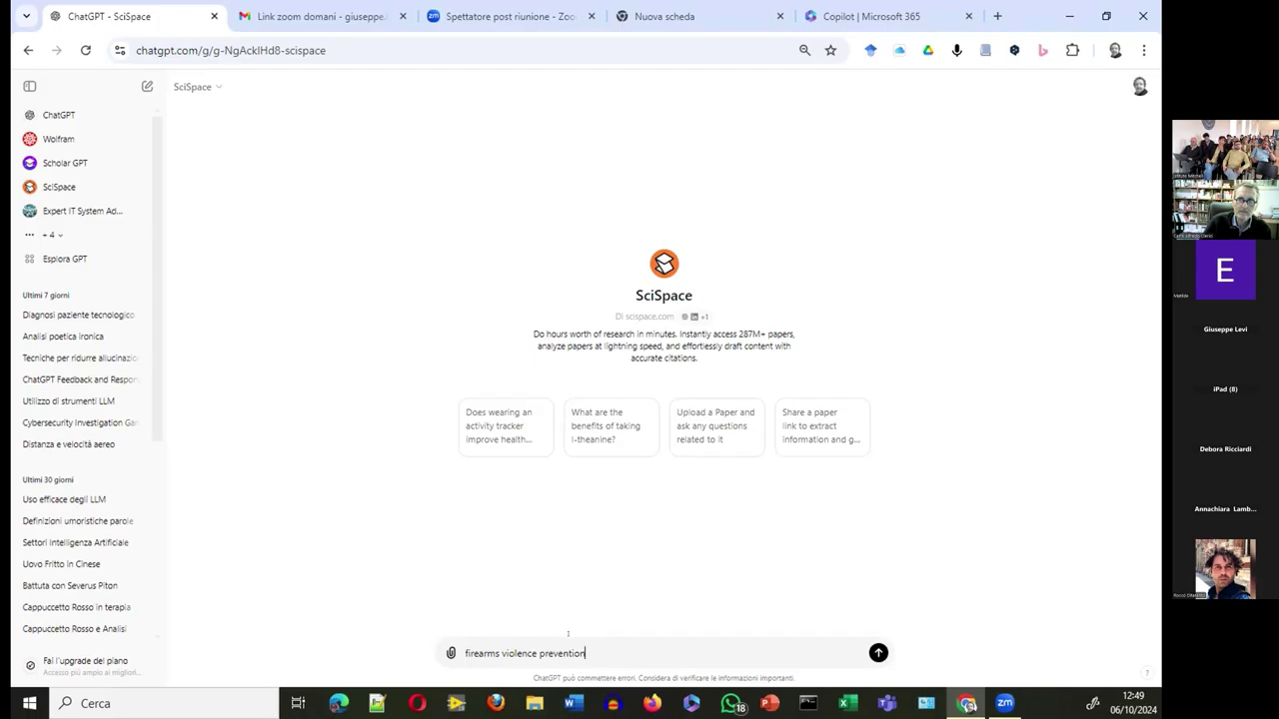
# Step: Prefix the SciSpace message with "find recent papers about" ahead of "firearms violence prevention"
pyautogui.press('Left')
pyautogui.press('Left')
pyautogui.press('Left')
pyautogui.press('Left')
pyautogui.press('Left')
pyautogui.press('Left')
pyautogui.press('Left')
pyautogui.press('Left')
pyautogui.press('Left')
pyautogui.press('Left')
pyautogui.press('Left')
pyautogui.press('Left')
pyautogui.write('fin recent papers about')
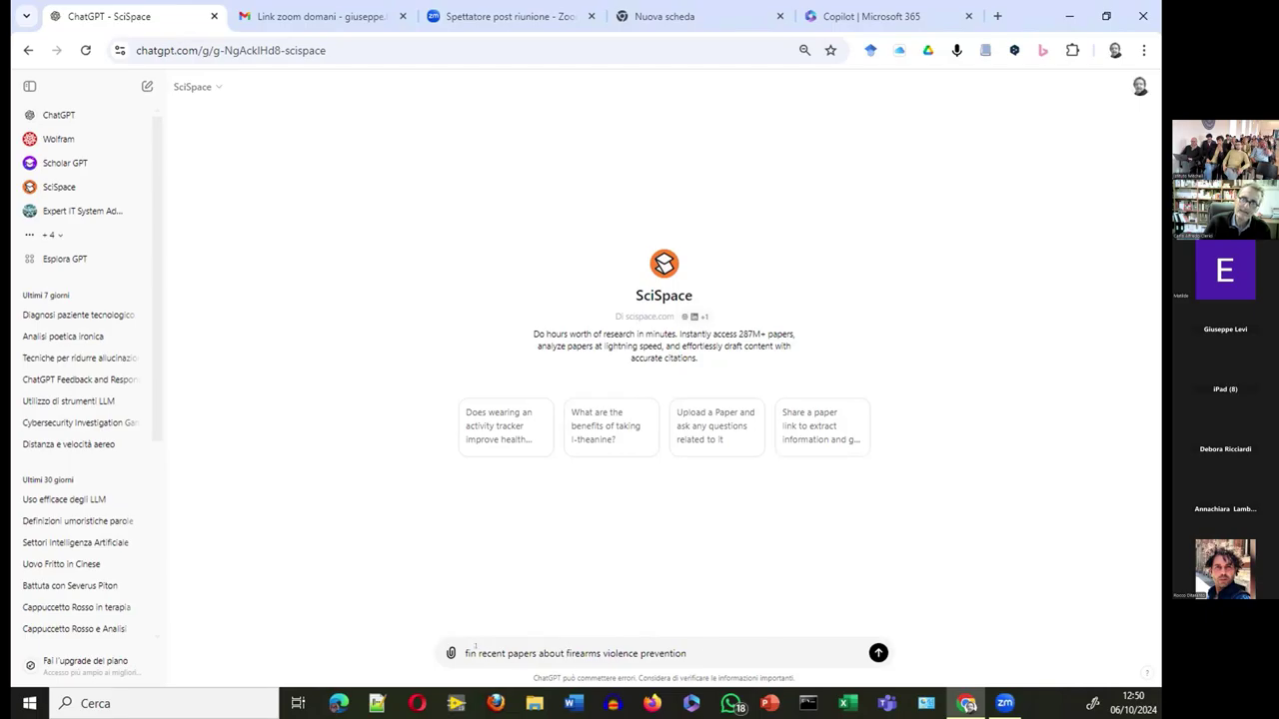
pyautogui.write('d')
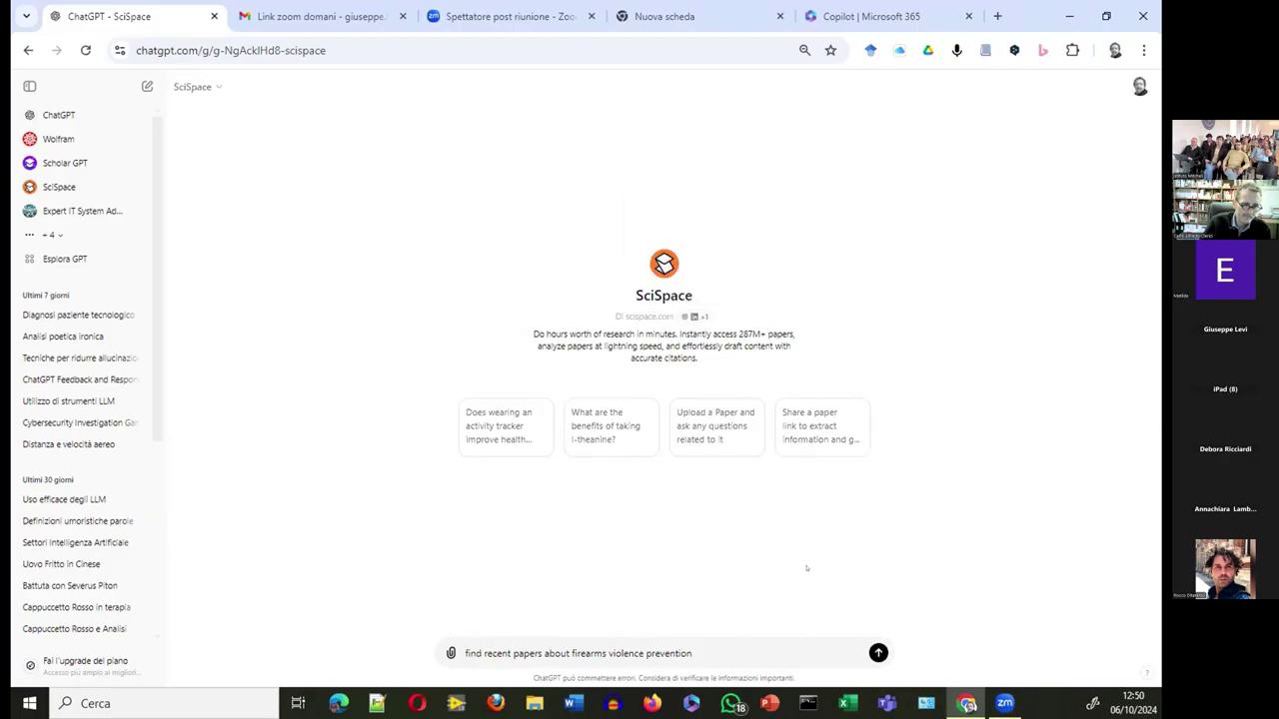
# Step: Send the paper search request and allow SciSpace to communicate with typeset.io
pyautogui.click(878, 652)
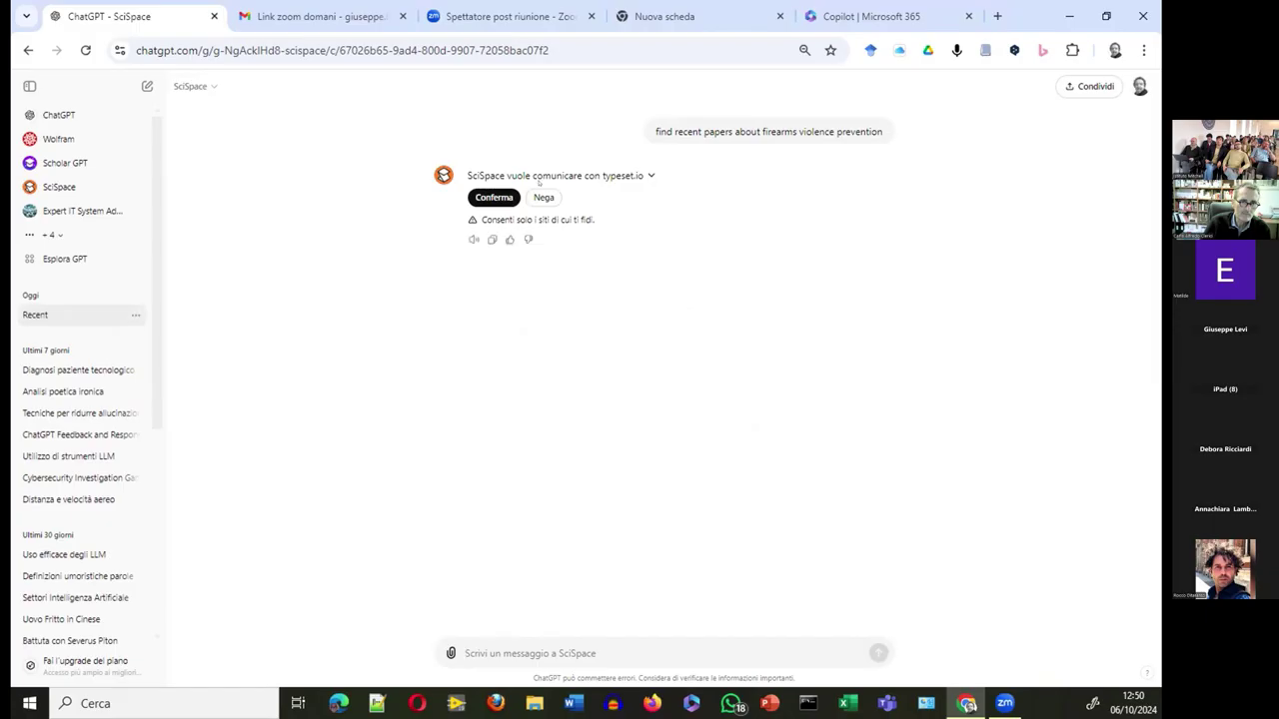
pyautogui.click(485, 197)
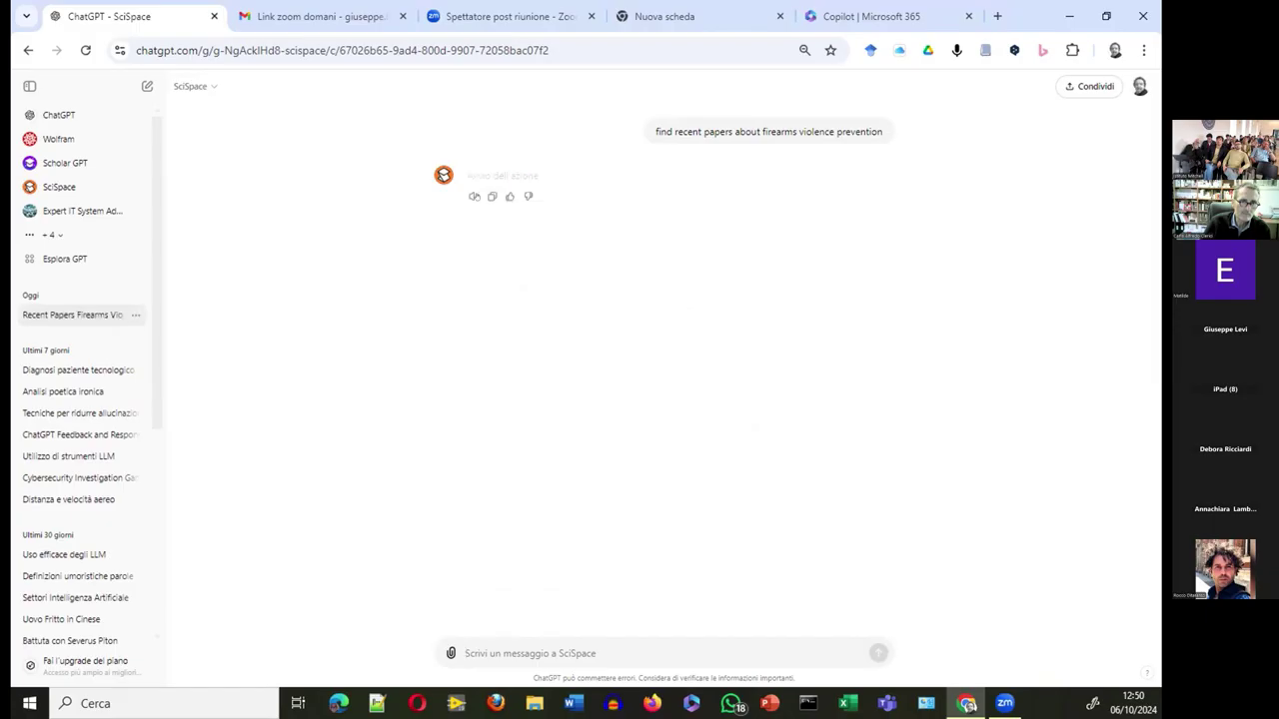
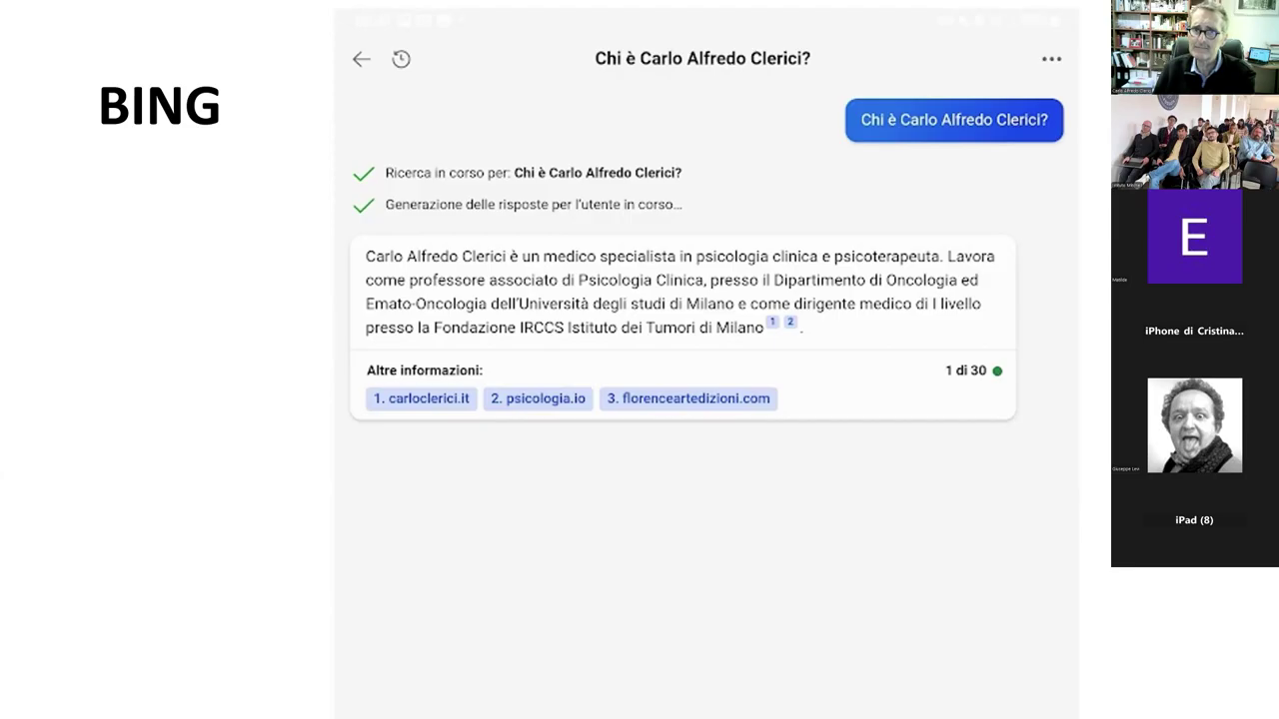
pyautogui.press('Right')
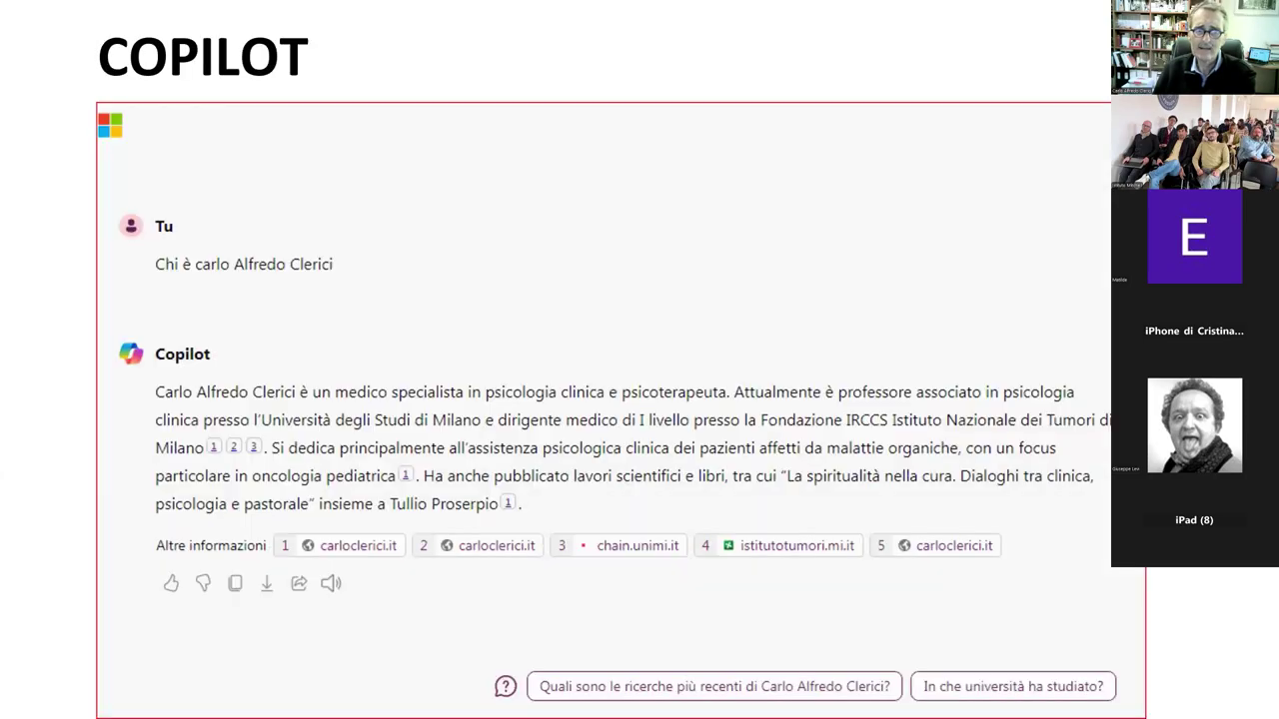
pyautogui.press('Right')
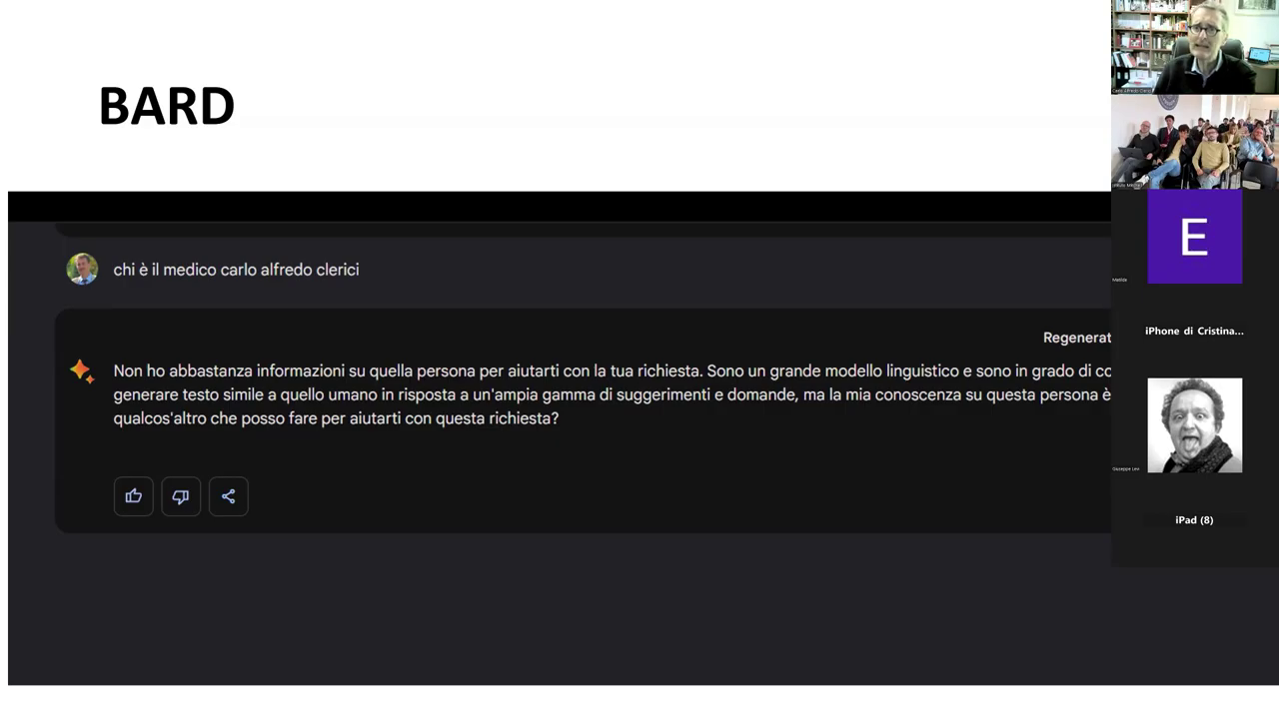
pyautogui.press('Right')
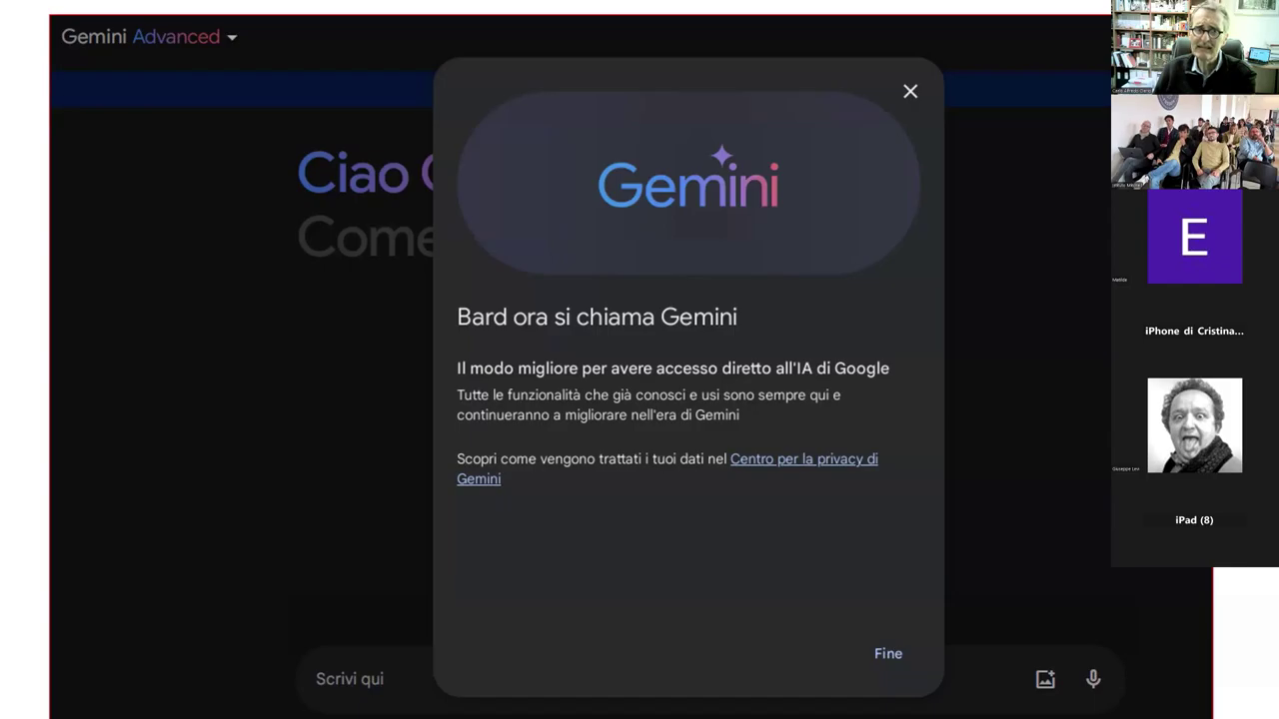
pyautogui.press('Right')
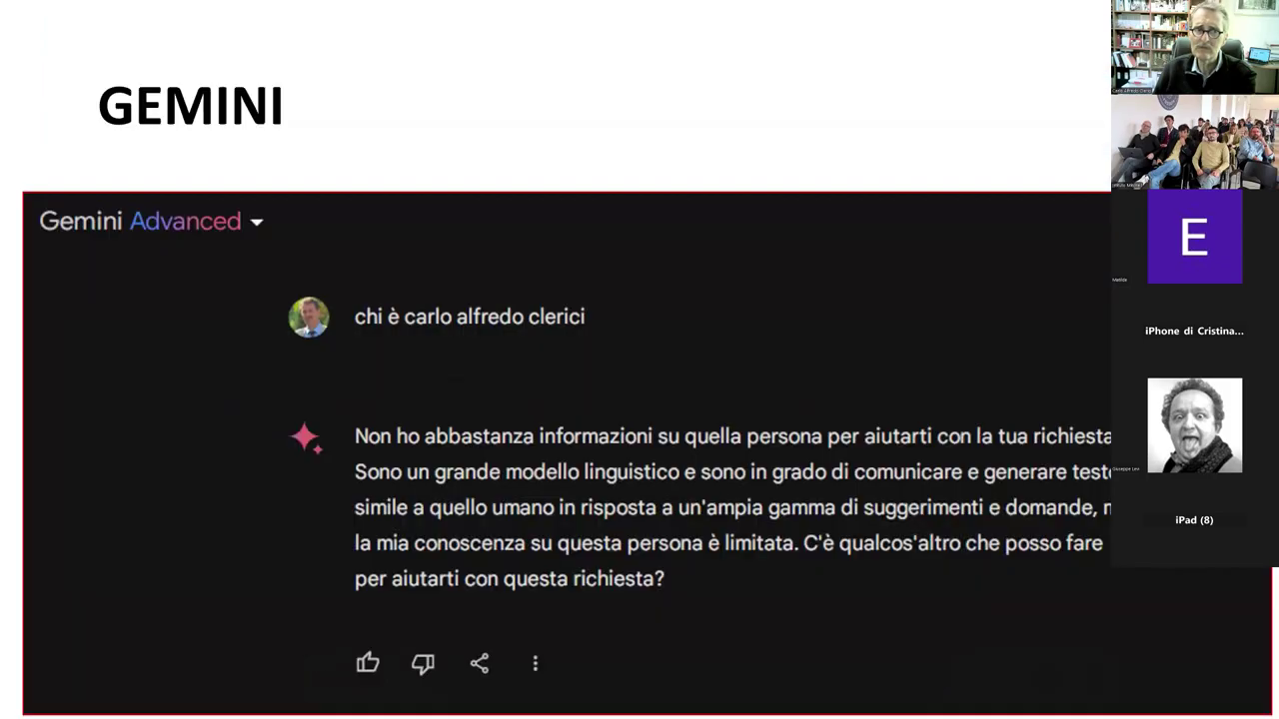
pyautogui.press('Right')
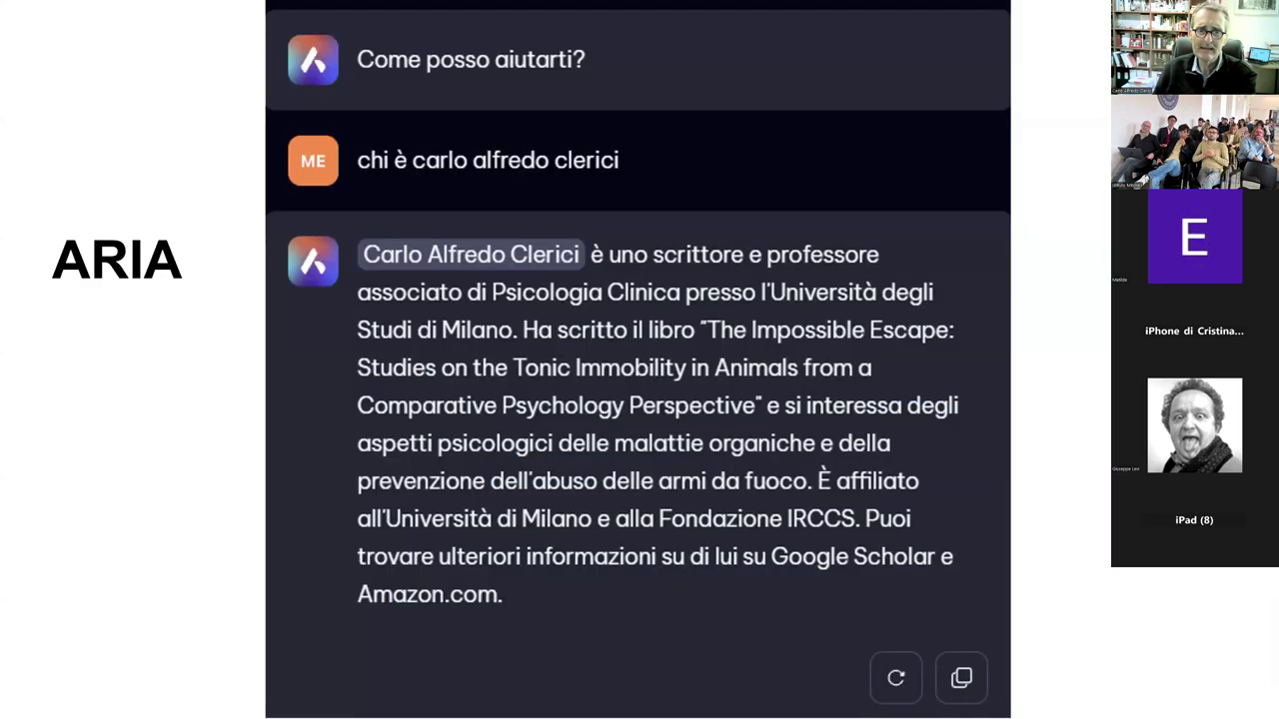
pyautogui.press('Right')
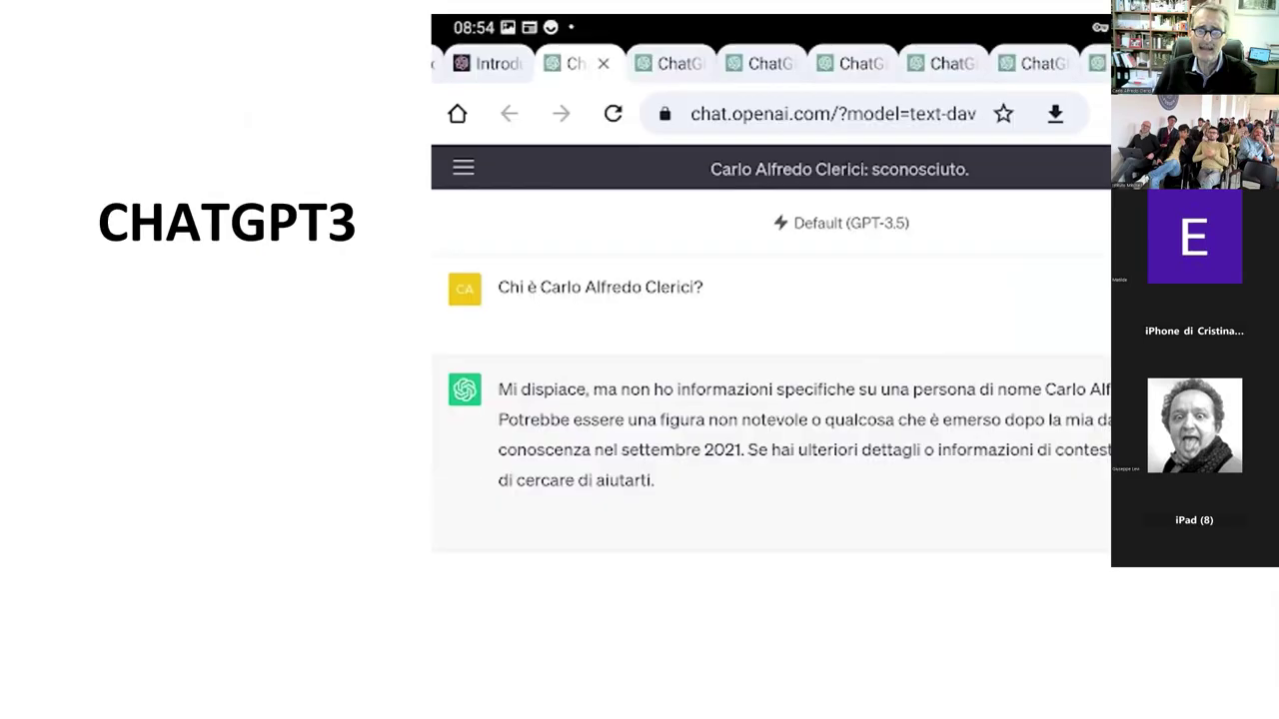
pyautogui.press('Right')
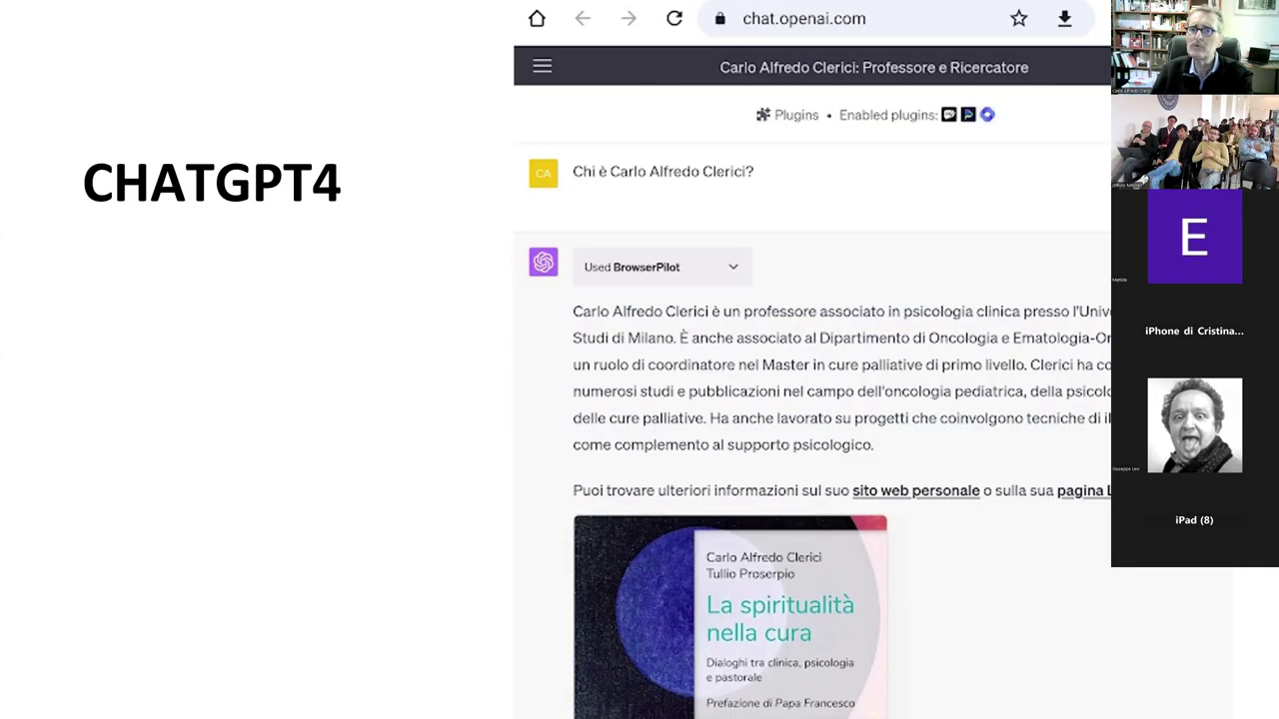
pyautogui.press('Right')
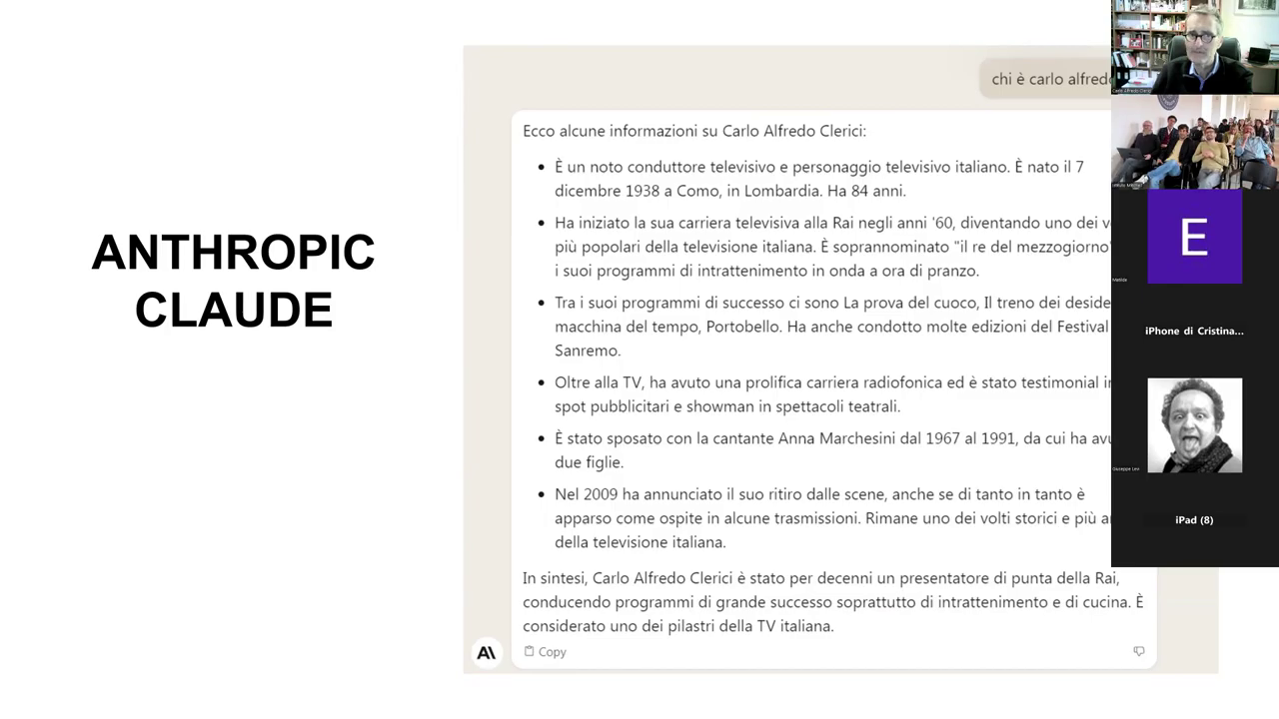
pyautogui.press('Right')
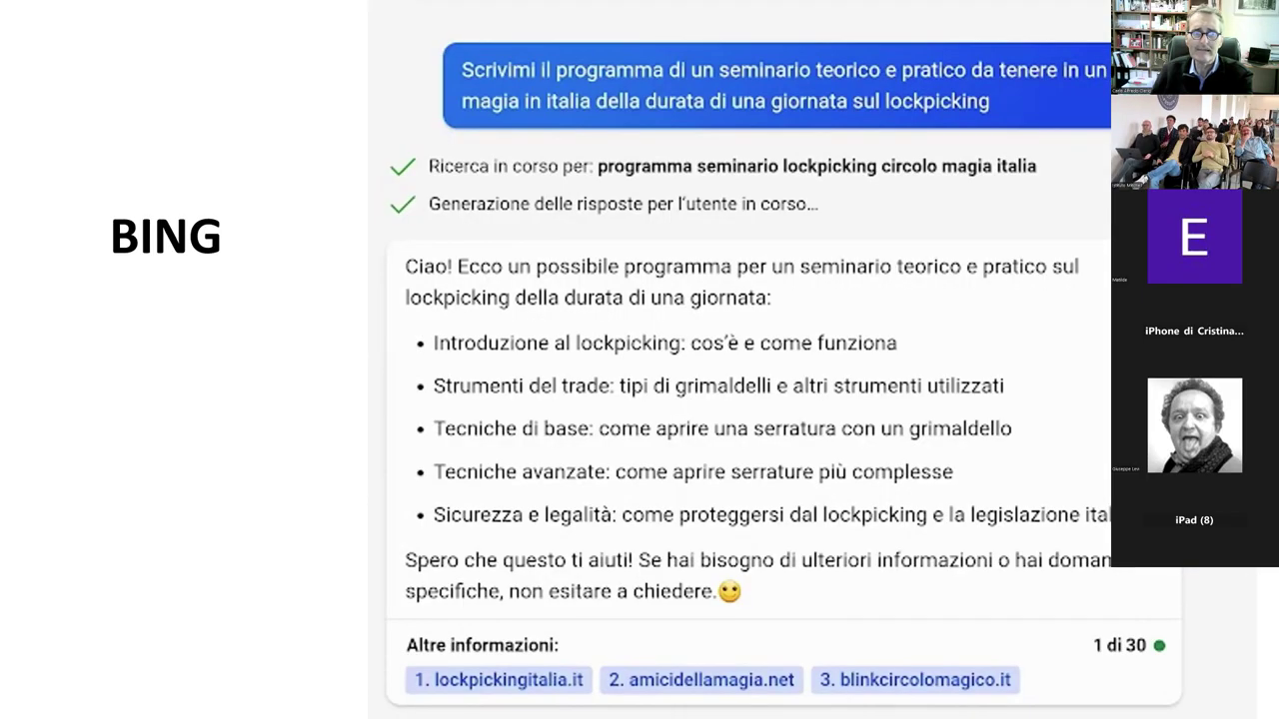
pyautogui.press('Right')
pyautogui.press('Right')
pyautogui.press('Right')
pyautogui.press('Right')
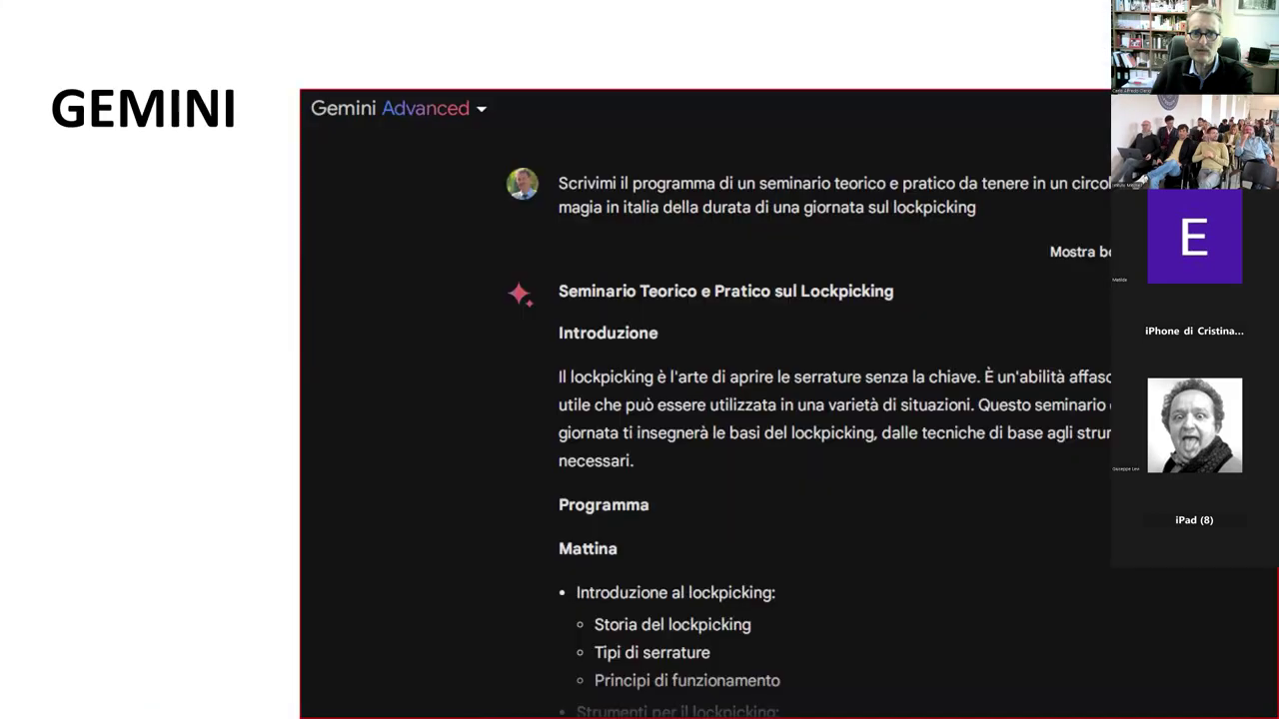
pyautogui.press('Right')
pyautogui.press('Right')
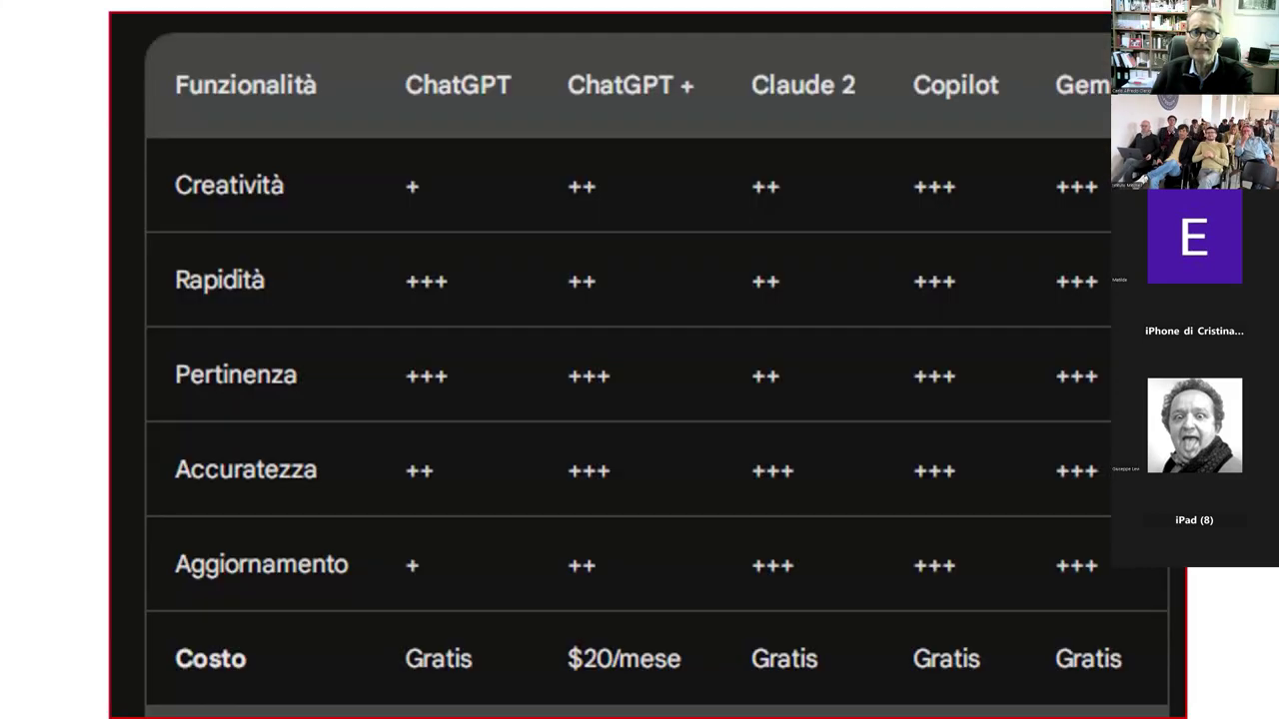
pyautogui.press('Right')
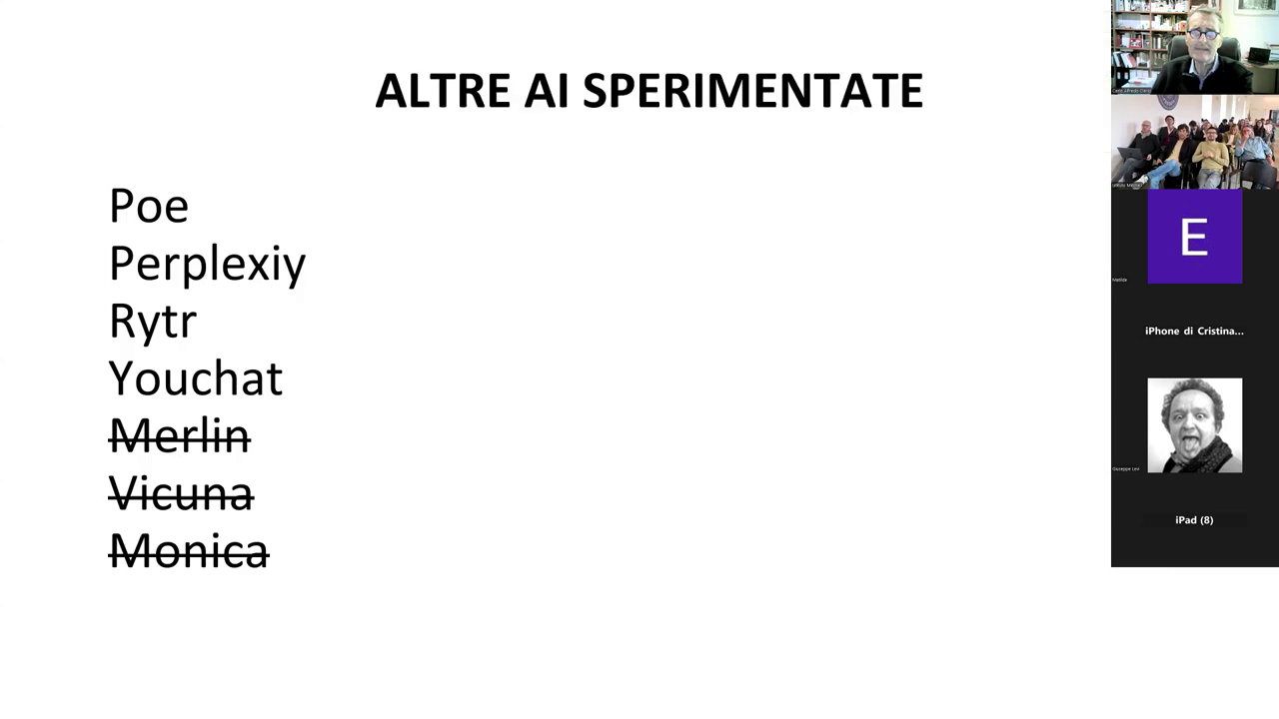
pyautogui.press('Right')
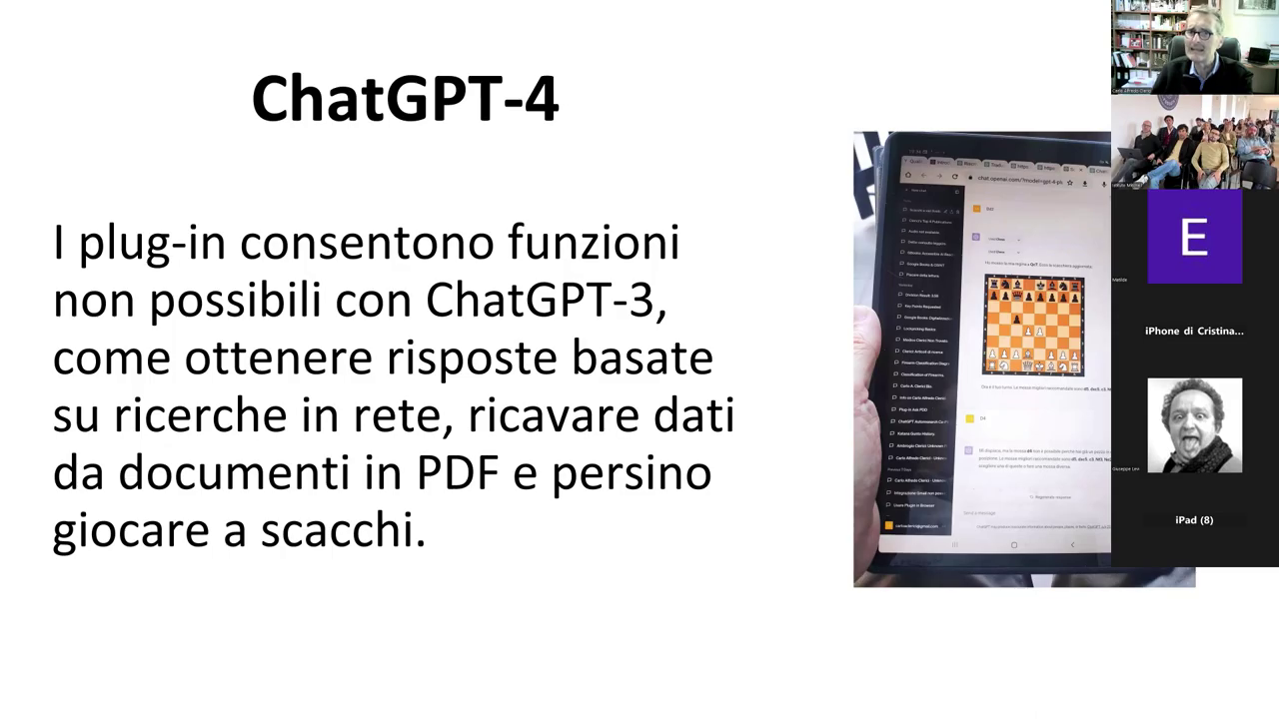
pyautogui.hotkey('alt', 'Tab')
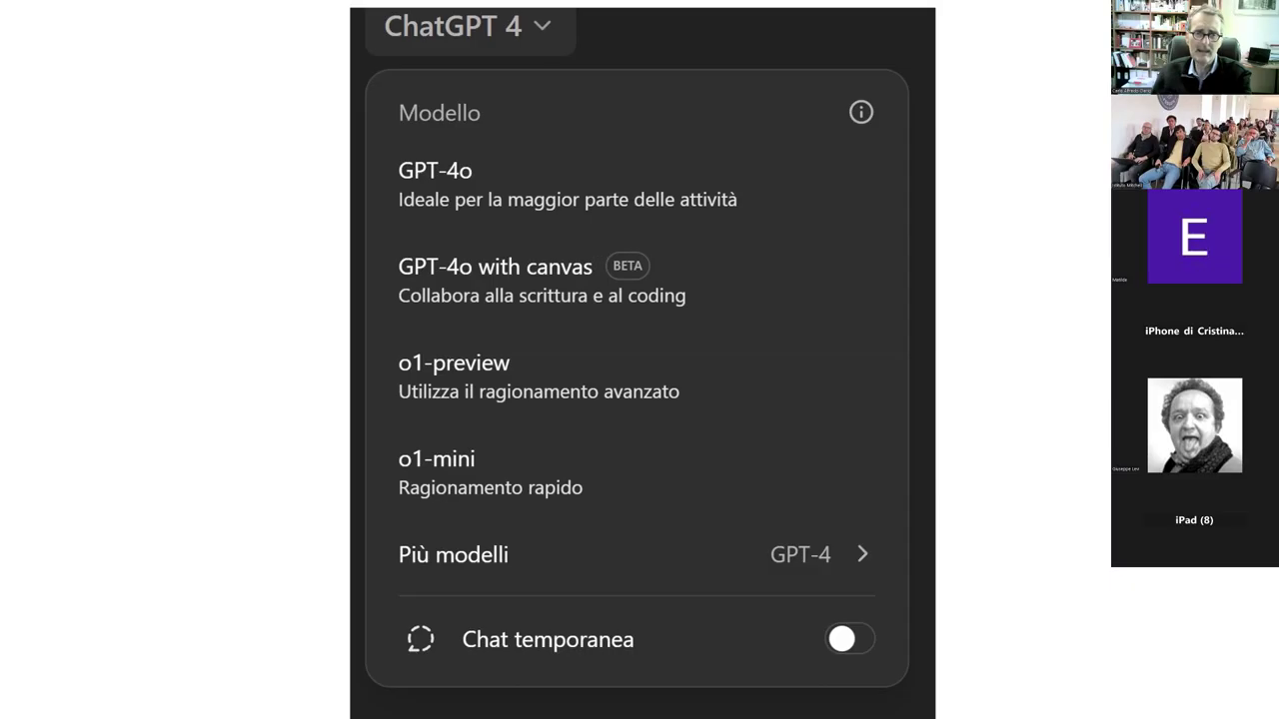
pyautogui.press('Right')
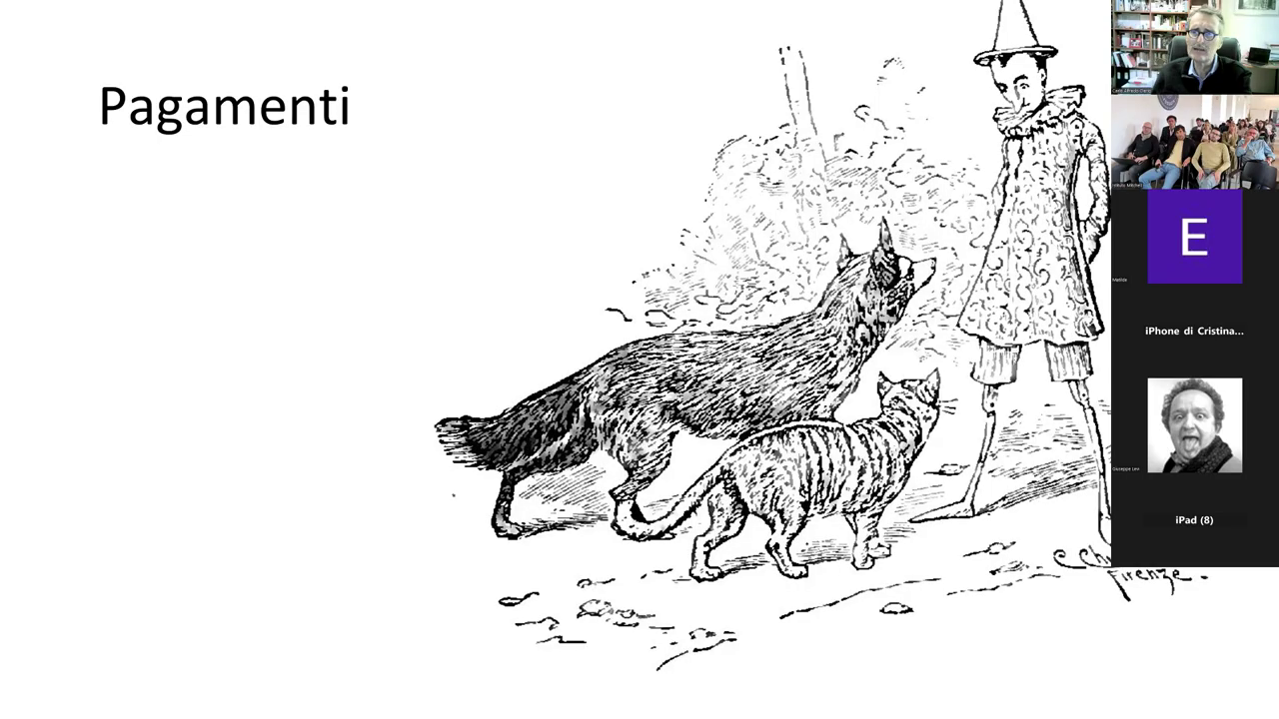
pyautogui.press('Left')
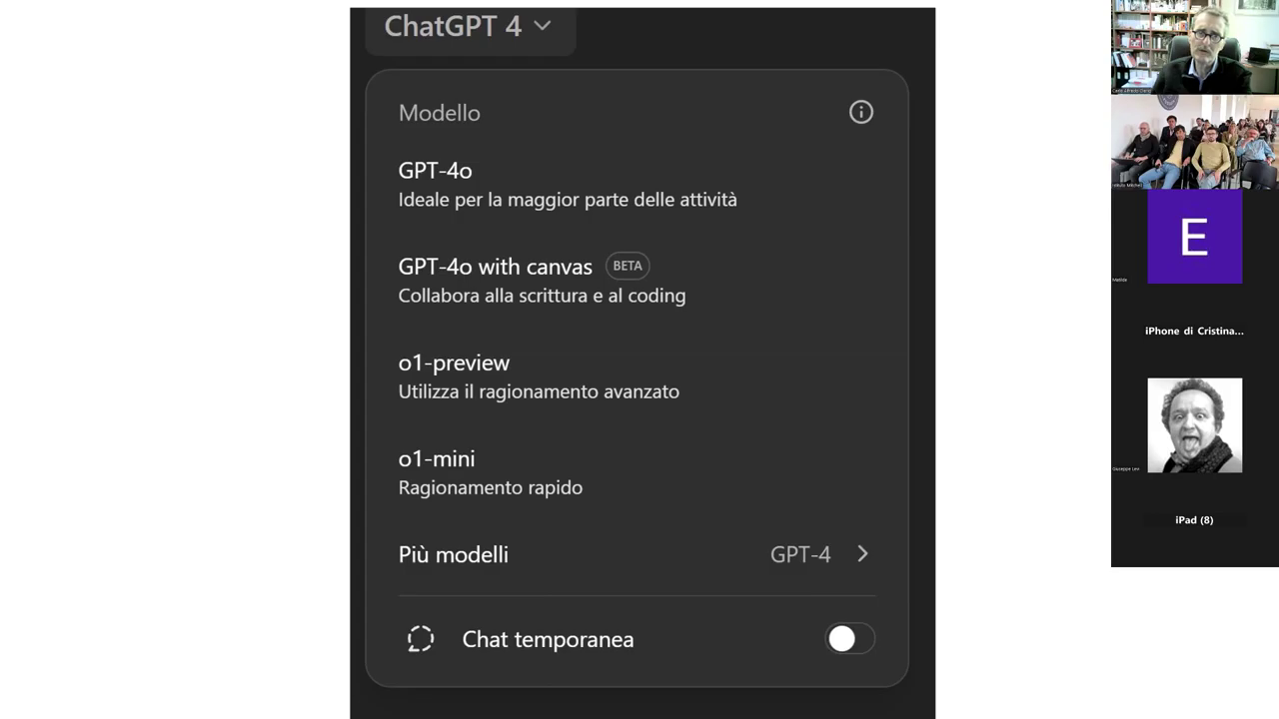
pyautogui.press('Right')
pyautogui.press('Right')
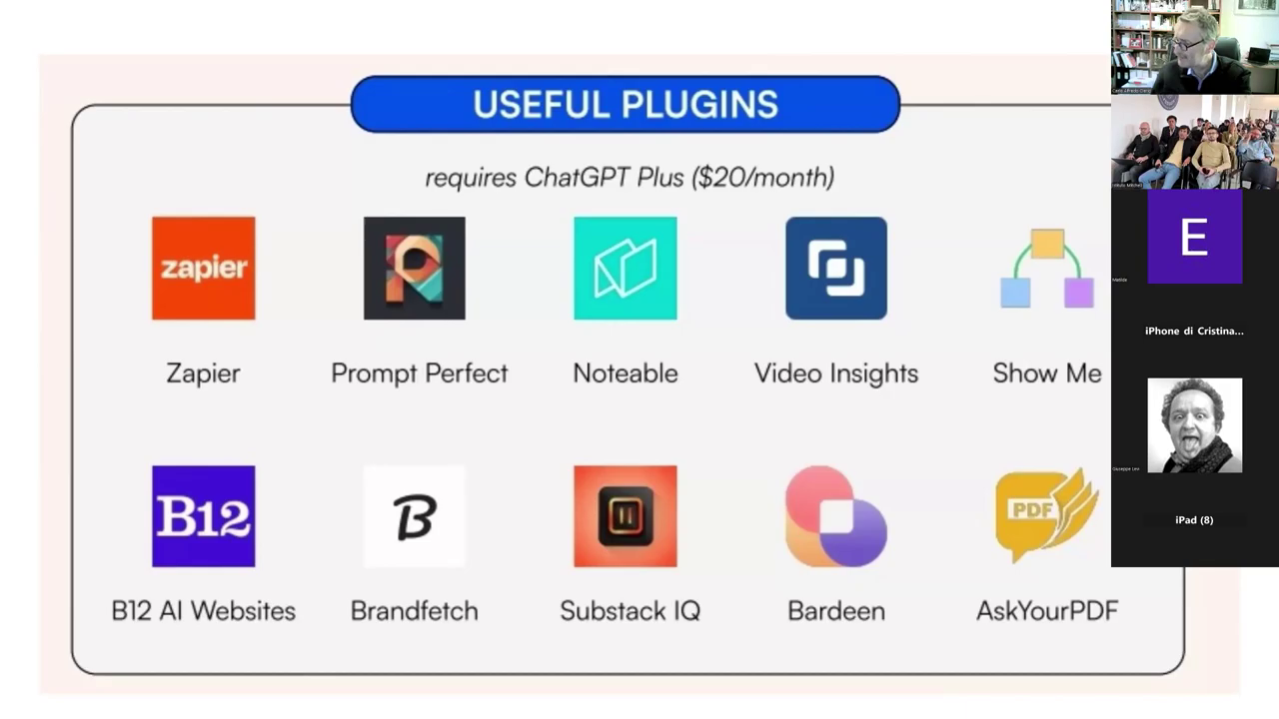
pyautogui.hotkey('alt', 'Tab')
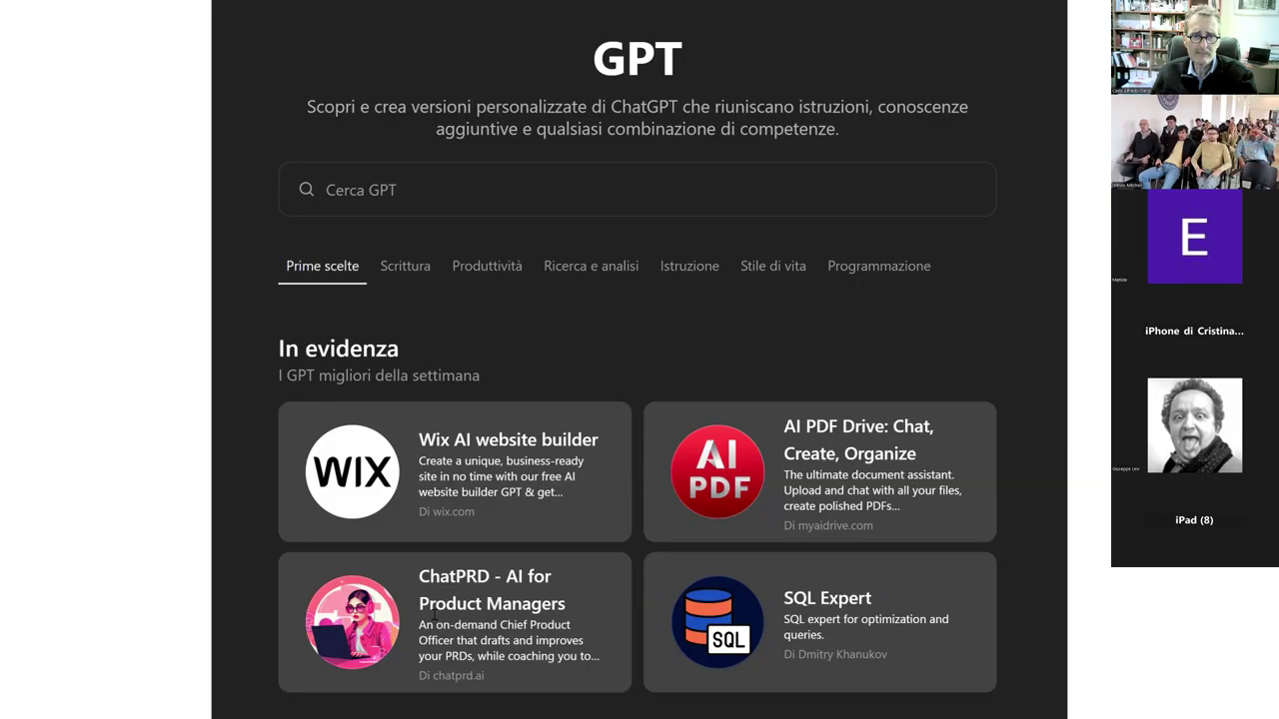
pyautogui.press('Escape')
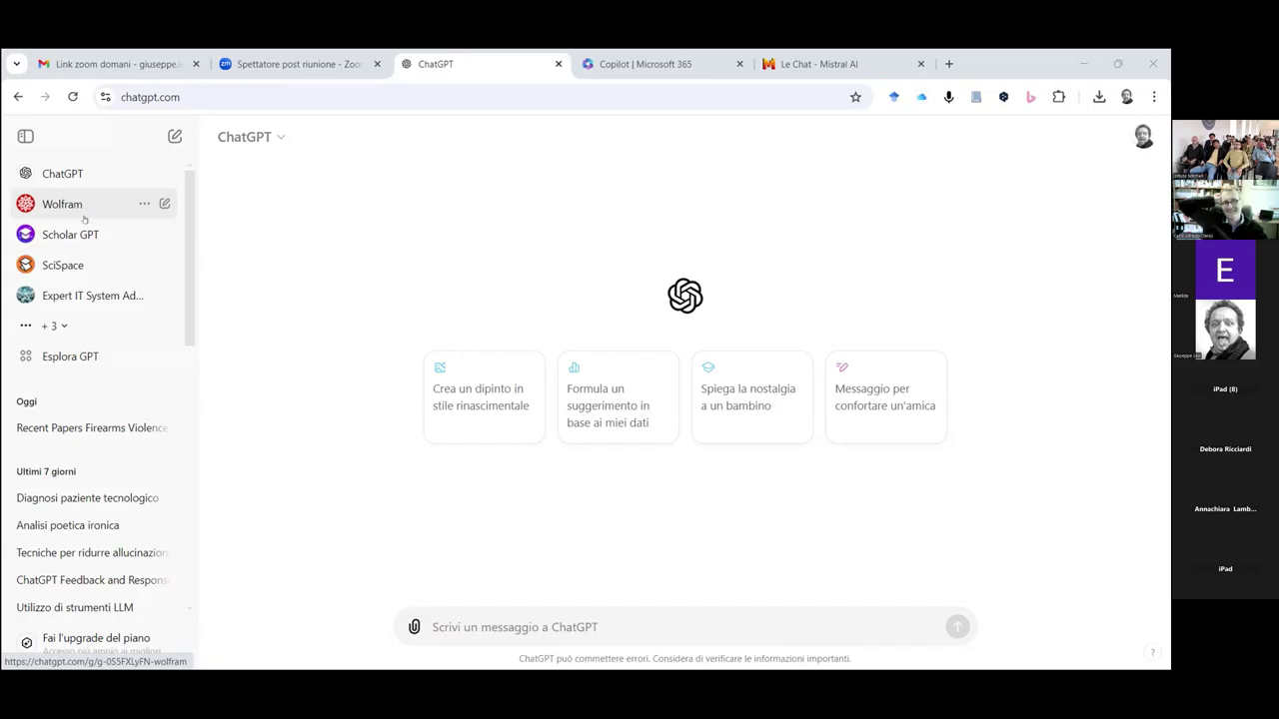
# Step: Open Scholar GPT and send the question "Parla del rapporto della Intelligenza Artificiale con l'oncologia pediatrica"
pyautogui.click(86, 234)
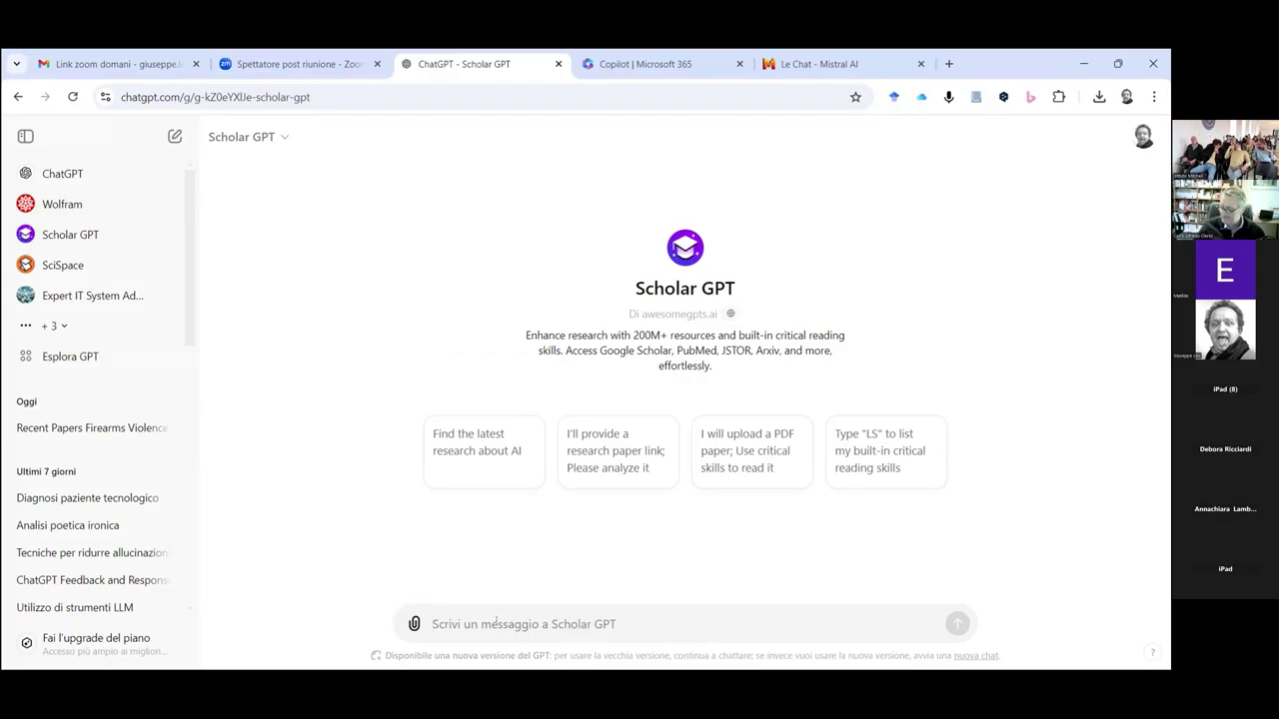
pyautogui.click(496, 623)
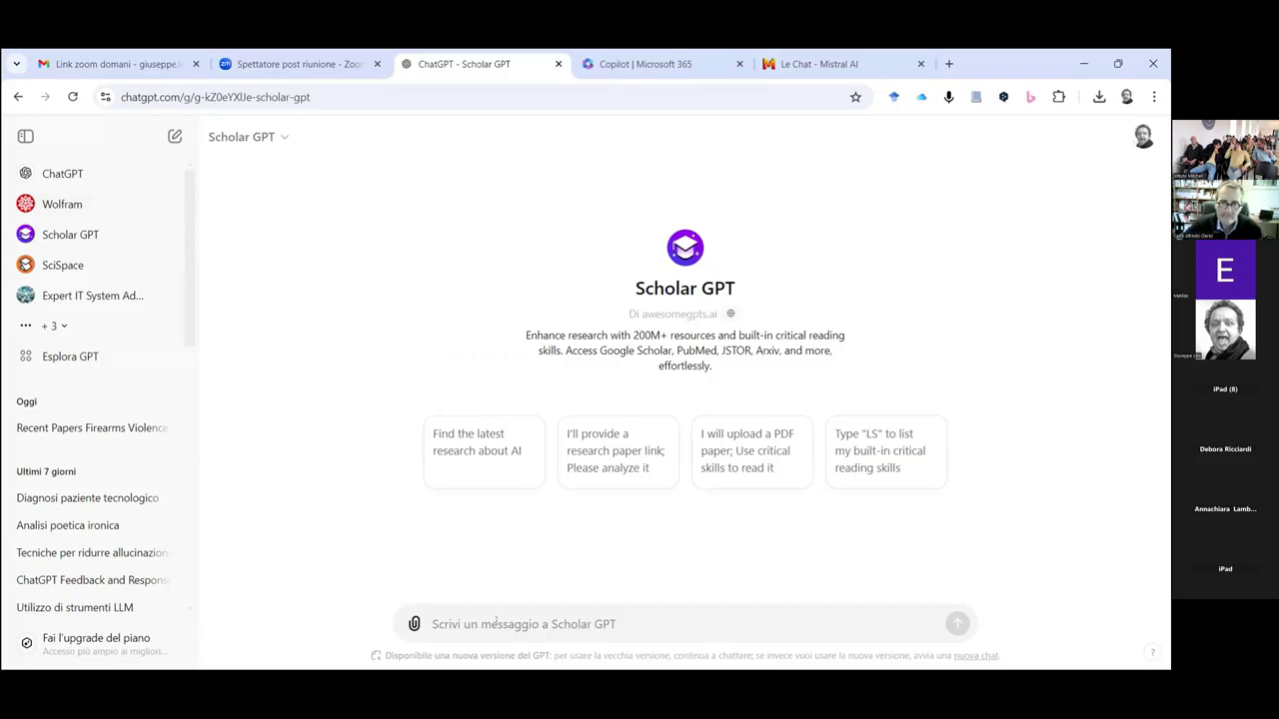
pyautogui.write('Par')
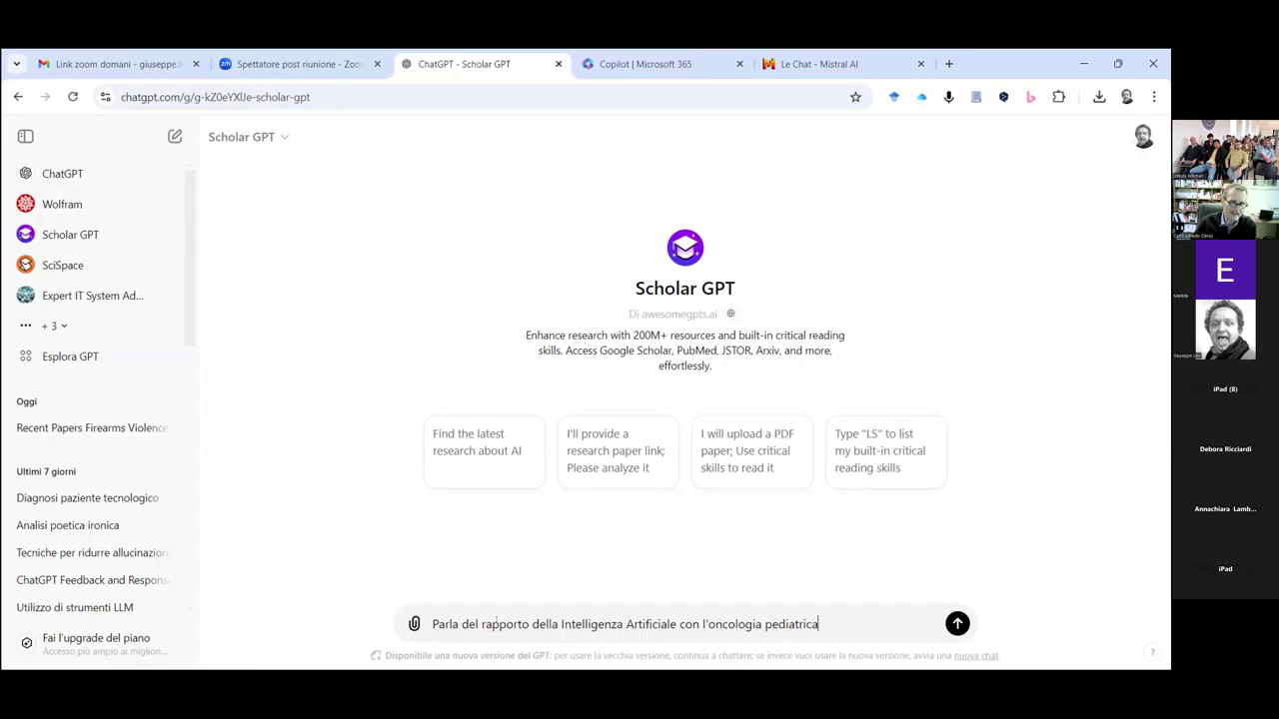
pyautogui.press('Return')
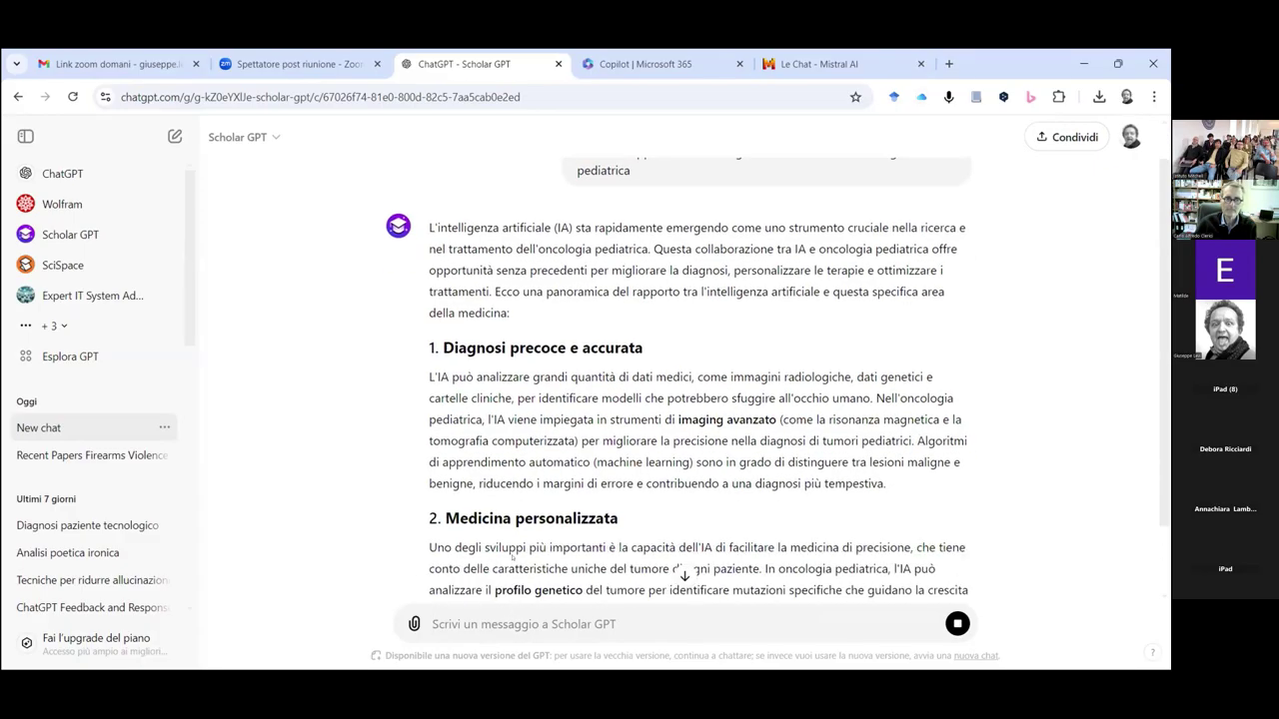
# Step: Look through the Scholar GPT answer on AI and pediatric oncology and copy the question that opens the conversation
pyautogui.scroll(-3, 553, 472)
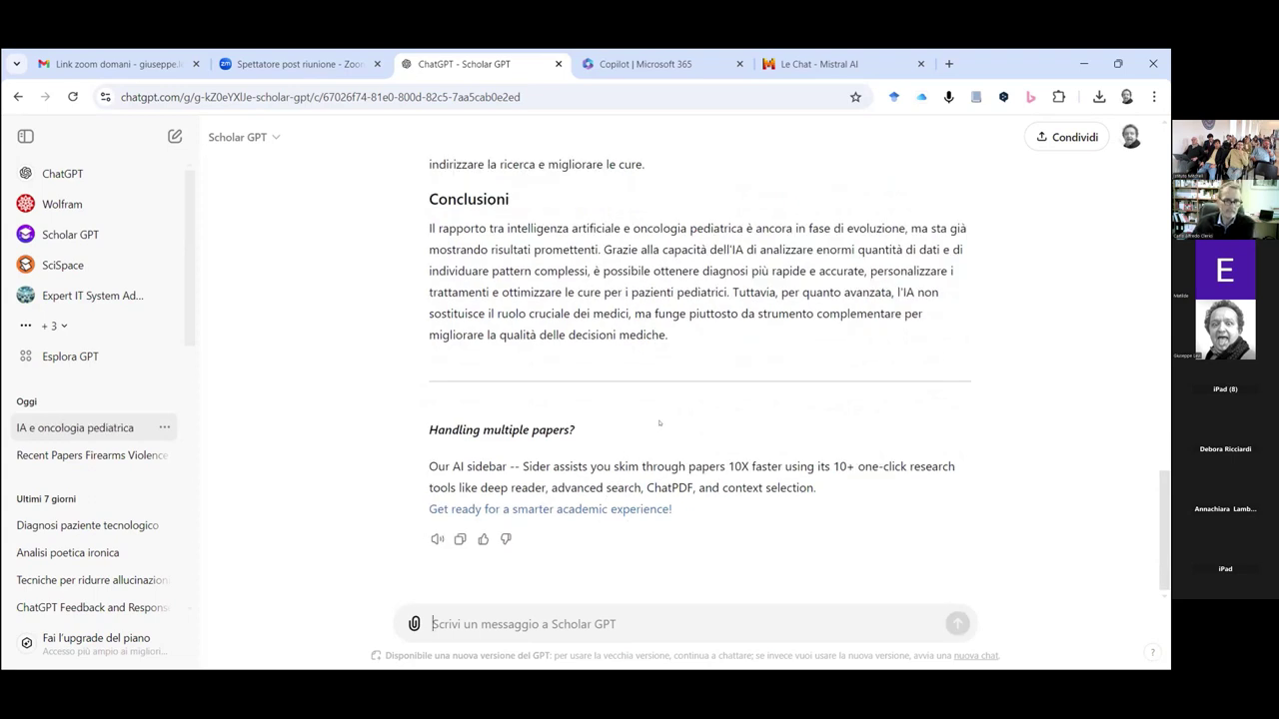
pyautogui.scroll(3, 664, 421)
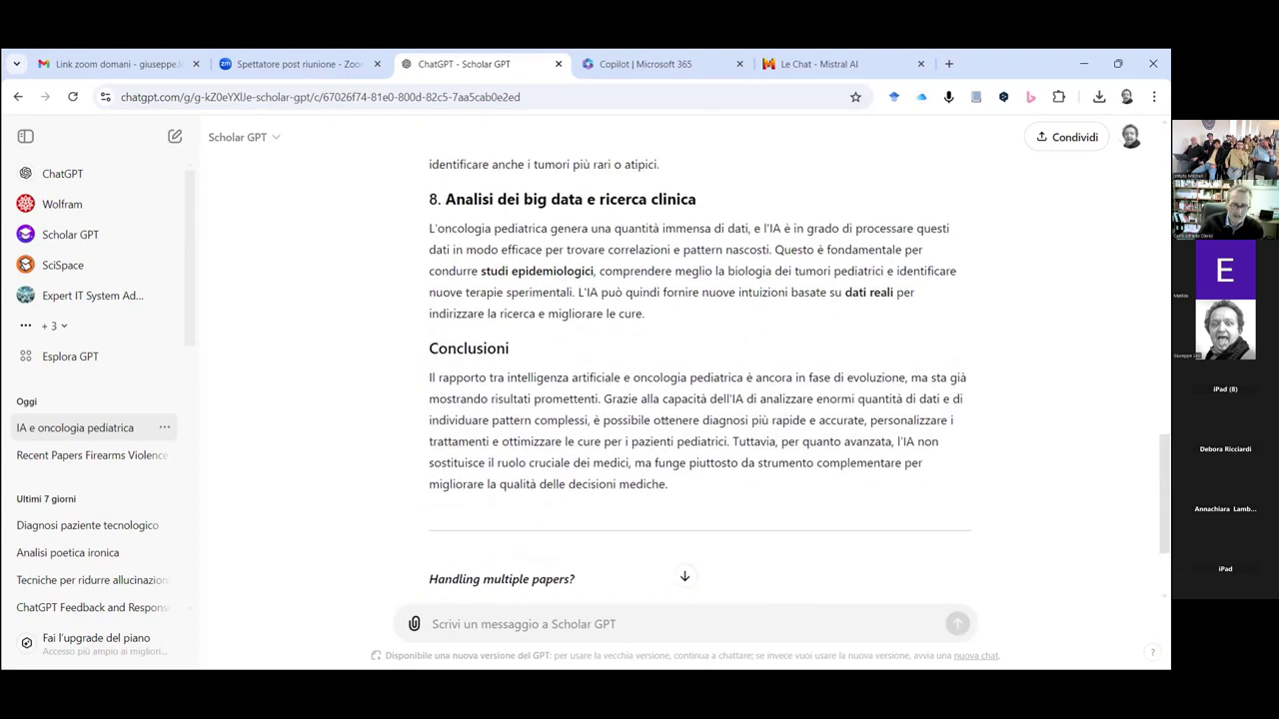
pyautogui.scroll(-3, 659, 415)
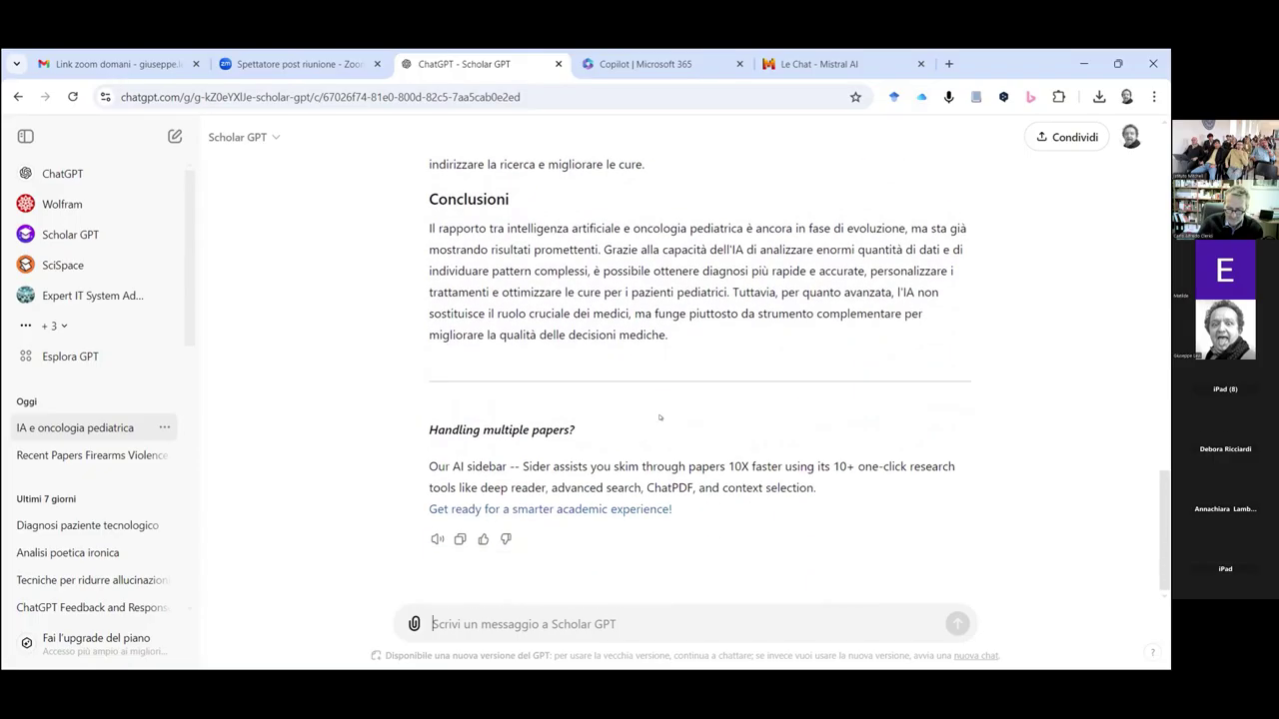
pyautogui.scroll(20, 659, 399)
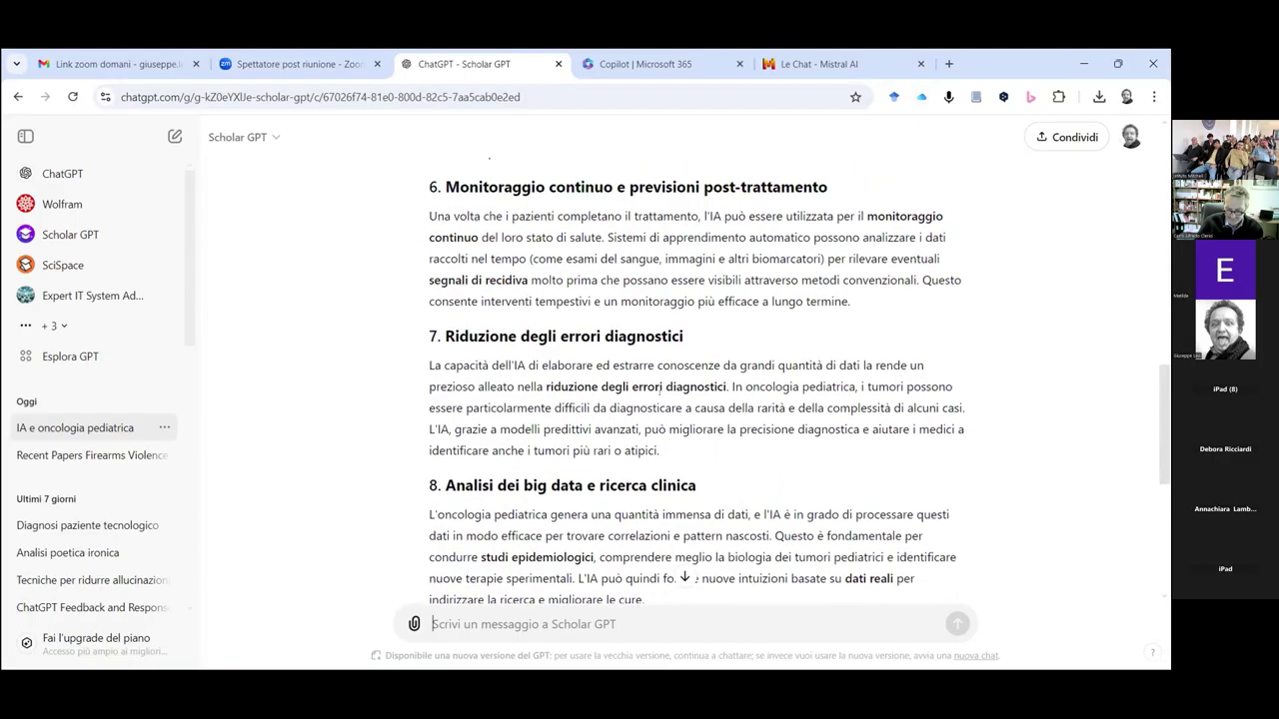
pyautogui.scroll(5, 659, 388)
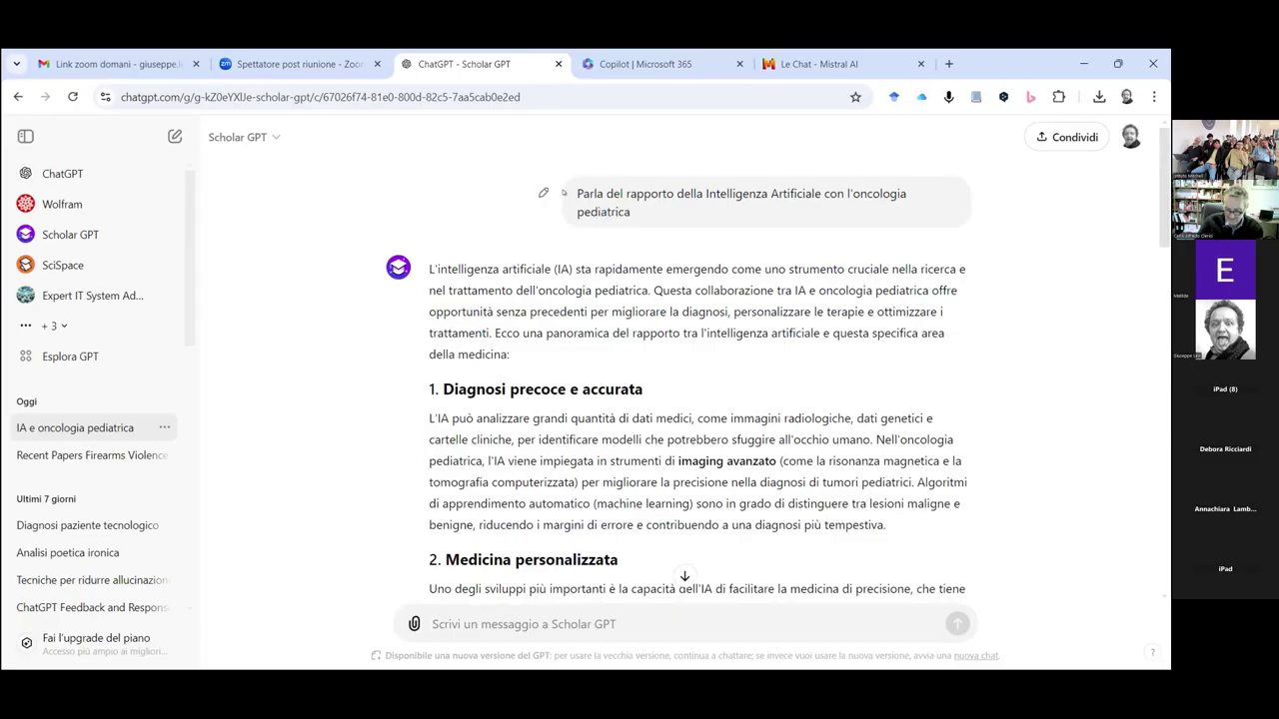
pyautogui.tripleClick(571, 192)
pyautogui.hotkey('ctrl', 'c')
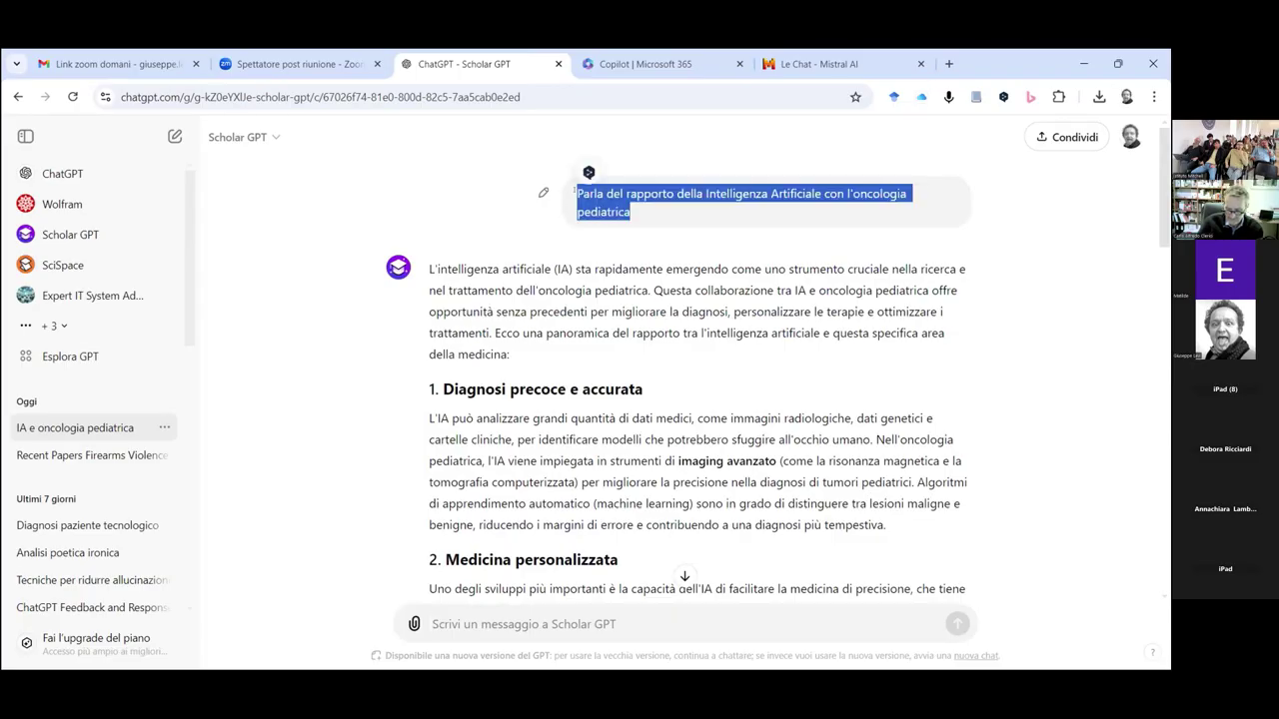
# Step: Send the copied pediatric oncology question to the SciSpace GPT and allow it to communicate with typeset.io
pyautogui.click(58, 277)
pyautogui.click(65, 319)
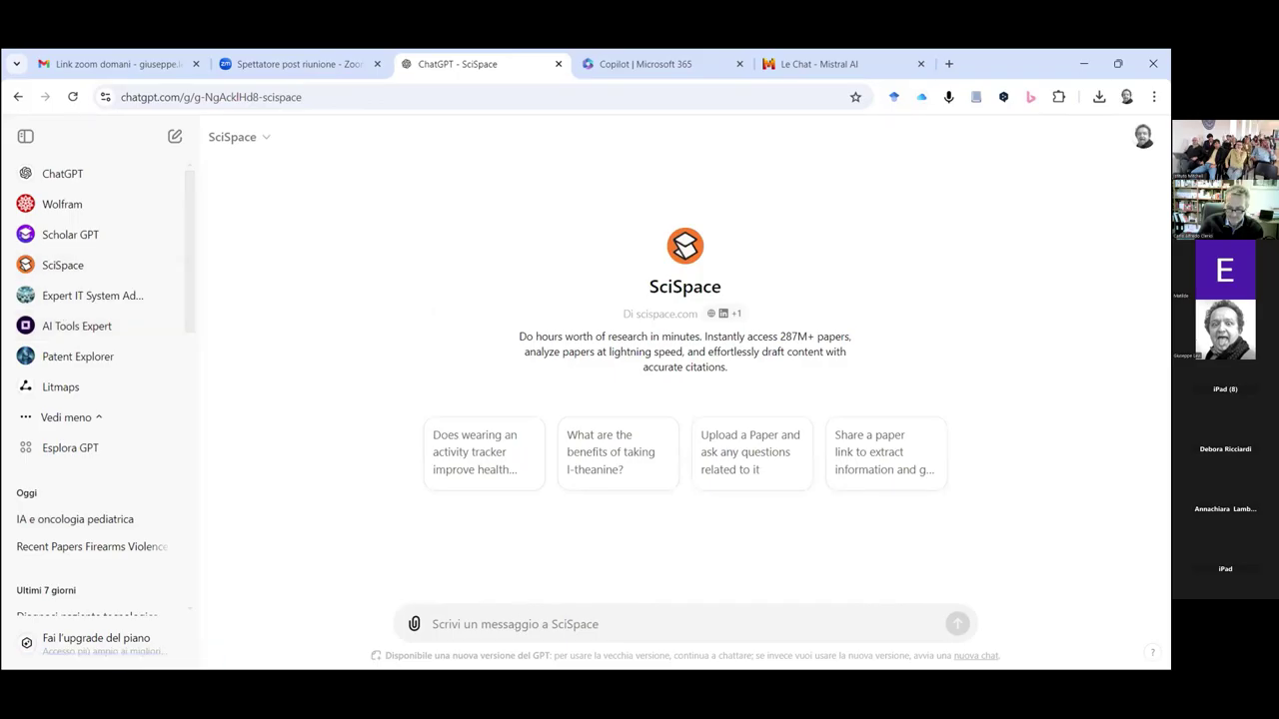
pyautogui.hotkey('ctrl', 'v')
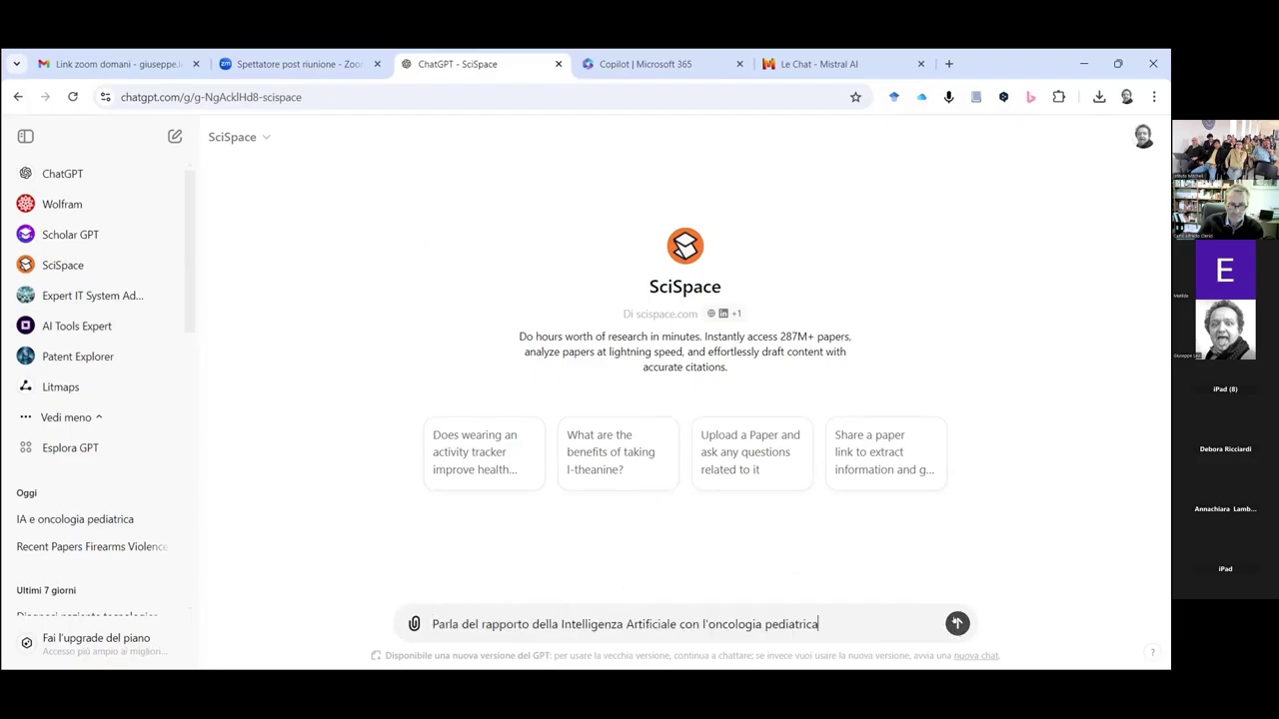
pyautogui.click(956, 623)
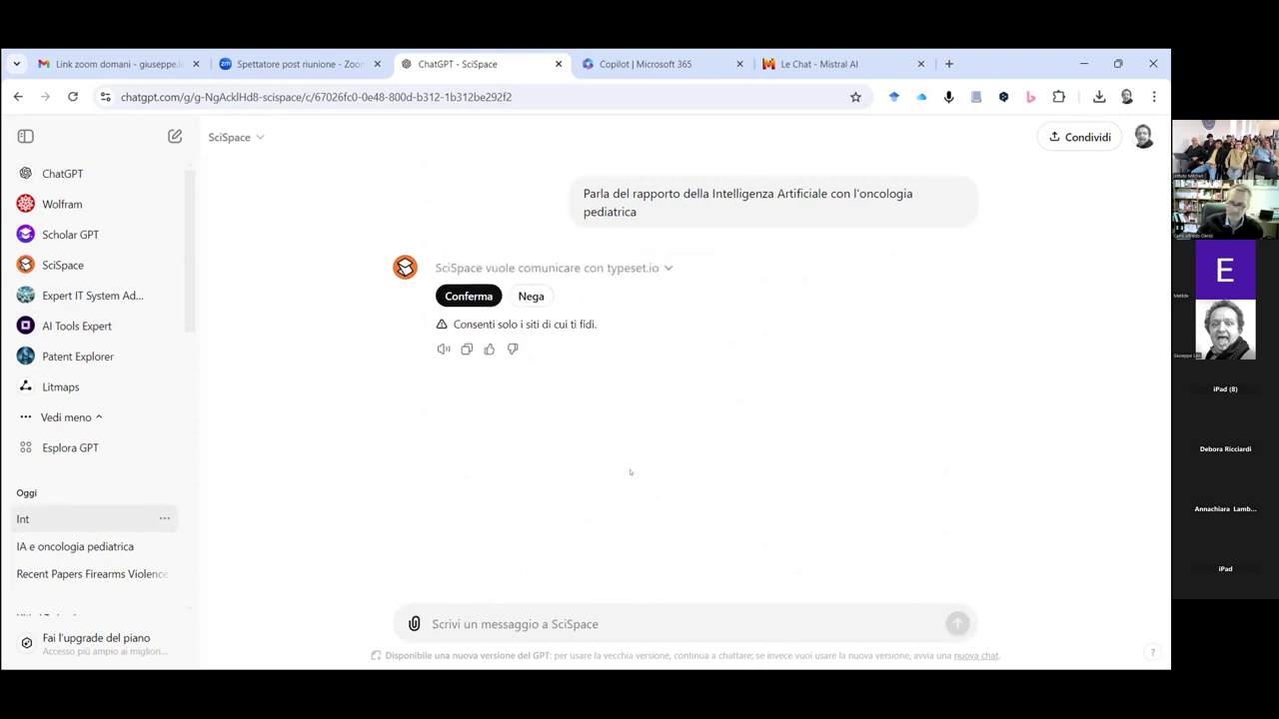
pyautogui.click(460, 296)
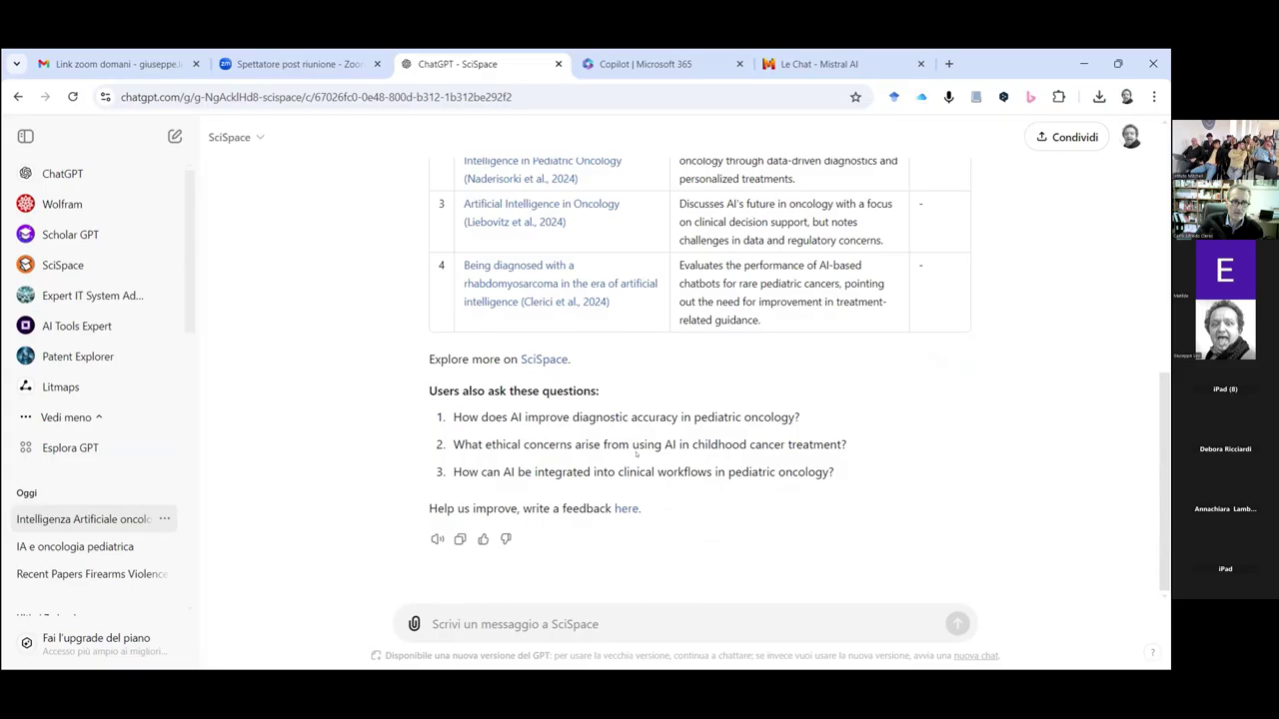
# Step: Open the paper "Being diagnosed with a rhabdomyosarcoma in the era of artificial intelligence" from the SciSpace answer and sign in to typeset.io with the Google account
pyautogui.scroll(1, 633, 453)
pyautogui.scroll(1, 635, 454)
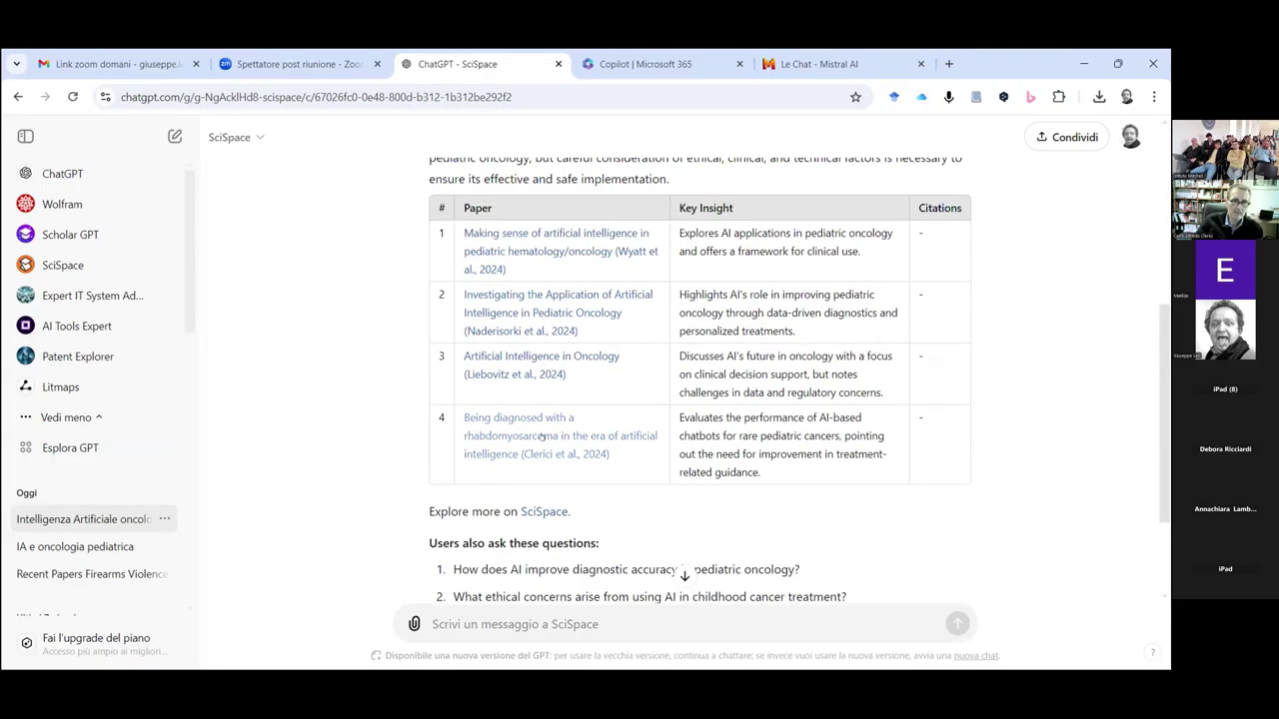
pyautogui.click(541, 437)
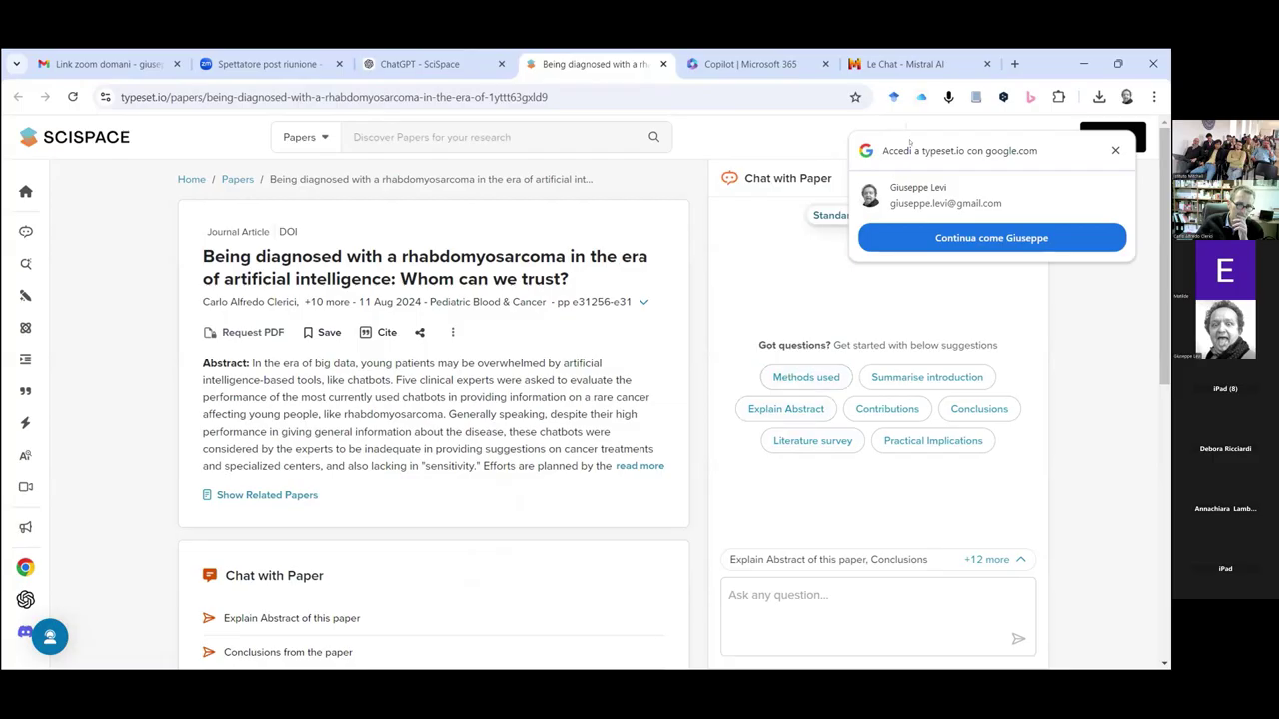
pyautogui.click(922, 237)
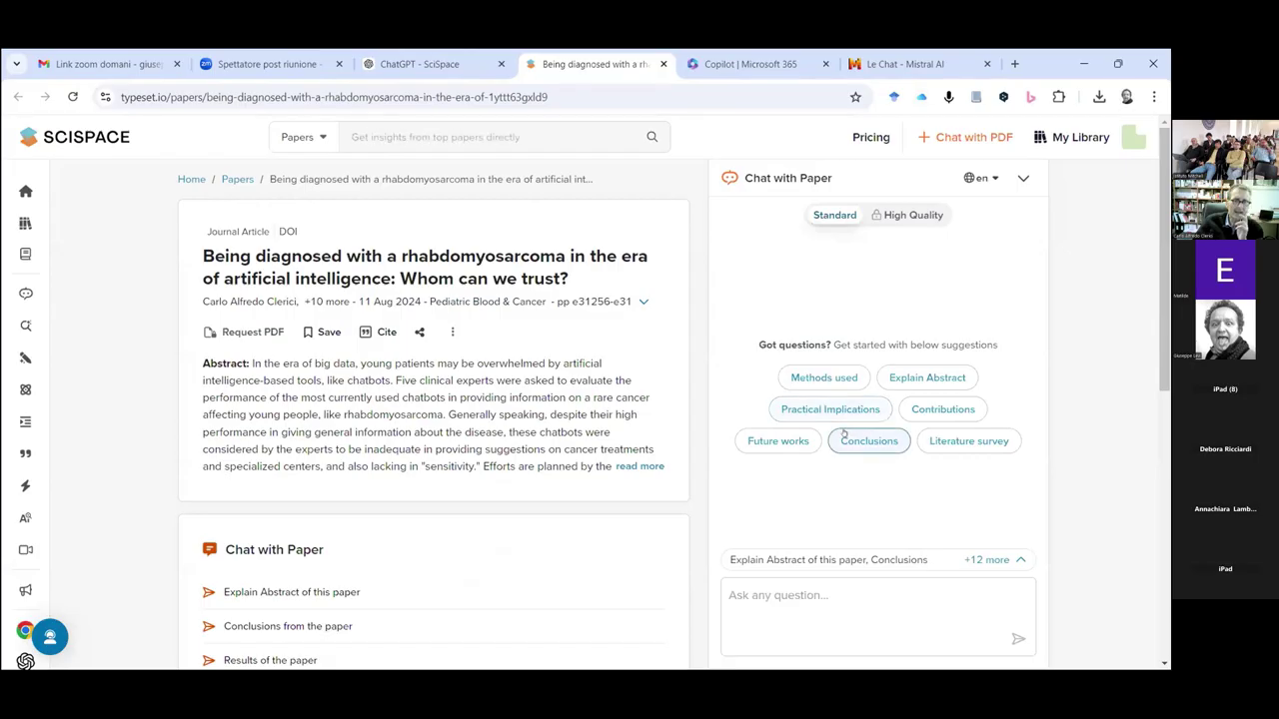
# Step: Ask the paper chat to explain the practical implications of the rhabdomyosarcoma paper and review the answer from its beginning
pyautogui.click(825, 409)
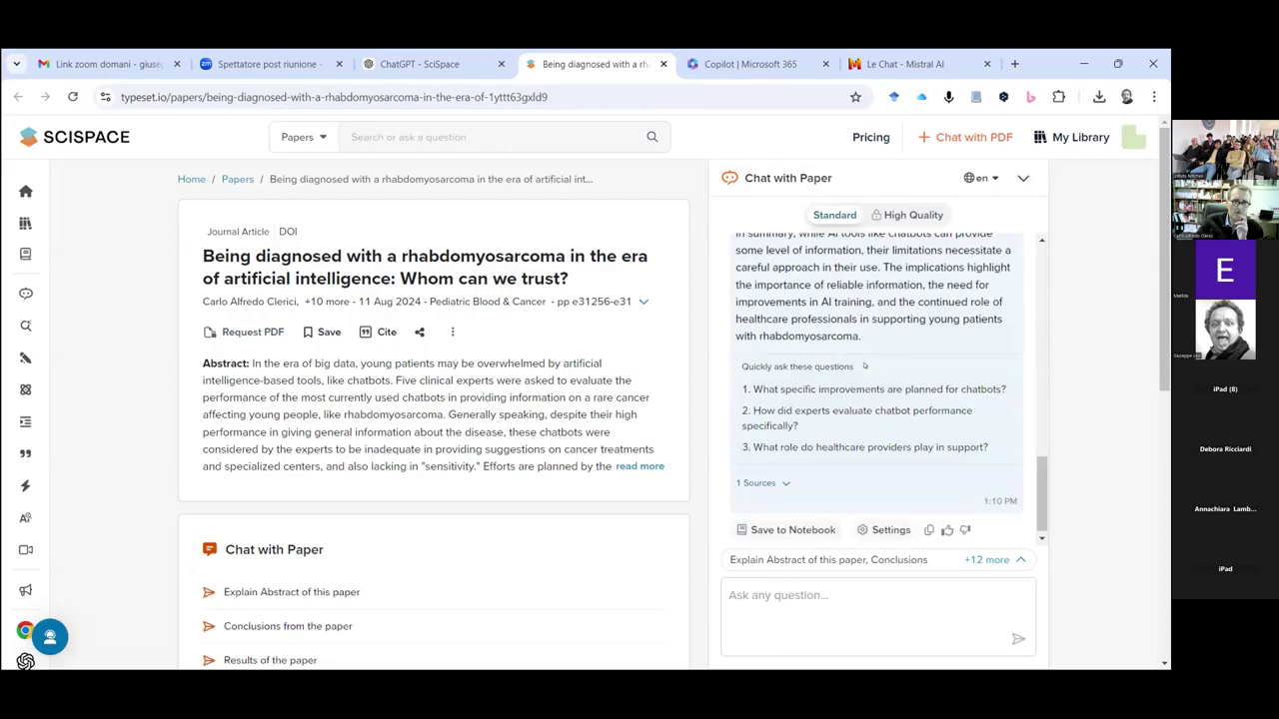
pyautogui.scroll(10, 865, 366)
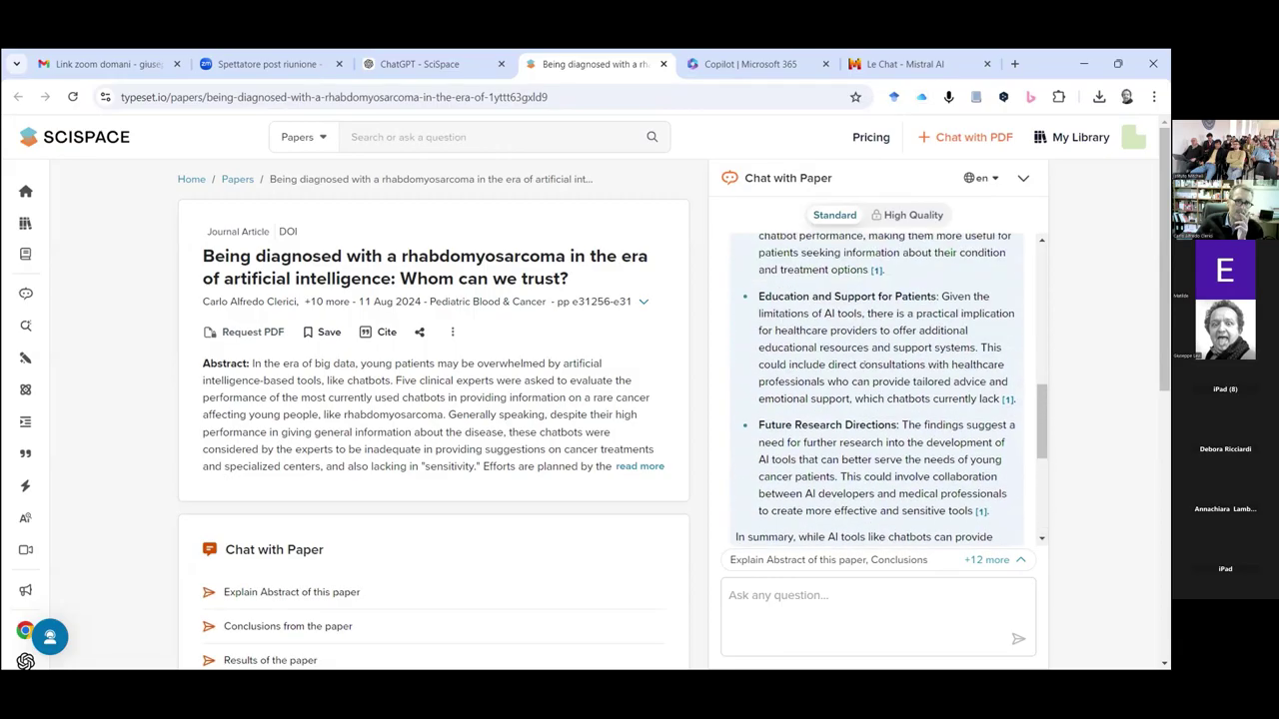
pyautogui.scroll(6, 865, 368)
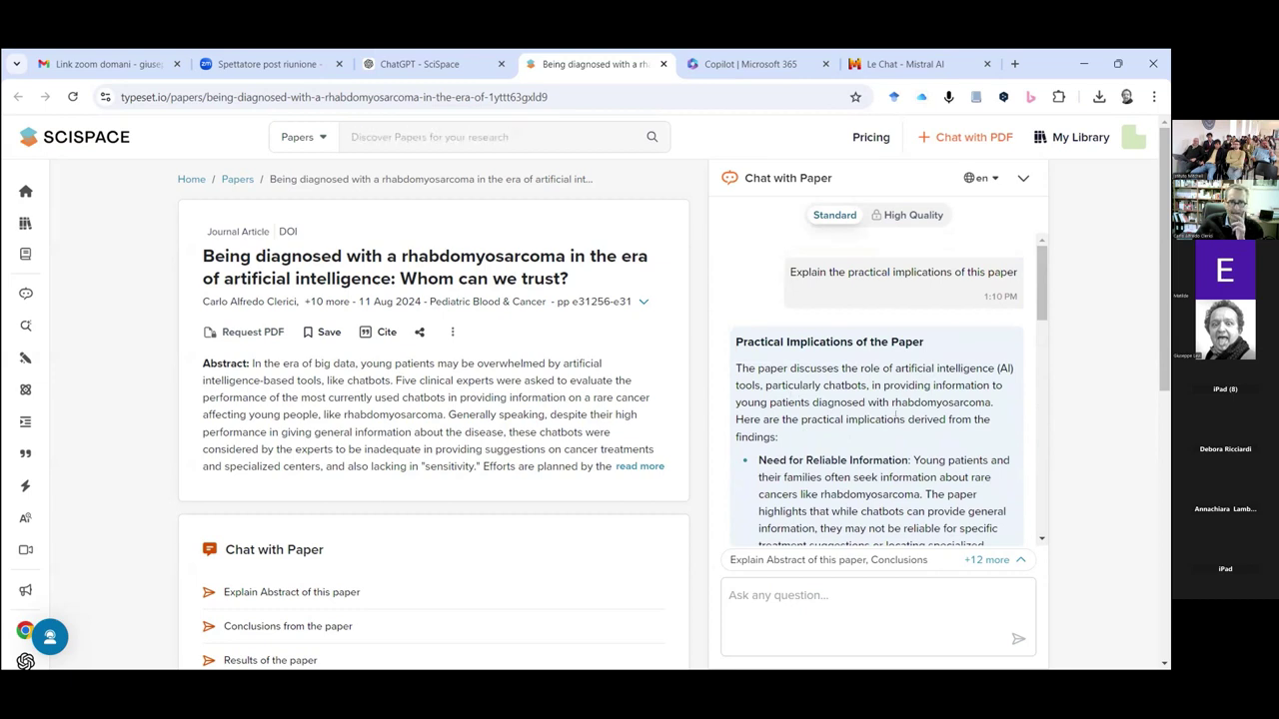
# Step: Copy the complete "Practical Implications of the Paper" answer from the paper chat and open deepl.com in a new browser tab
pyautogui.scroll(-1, 895, 418)
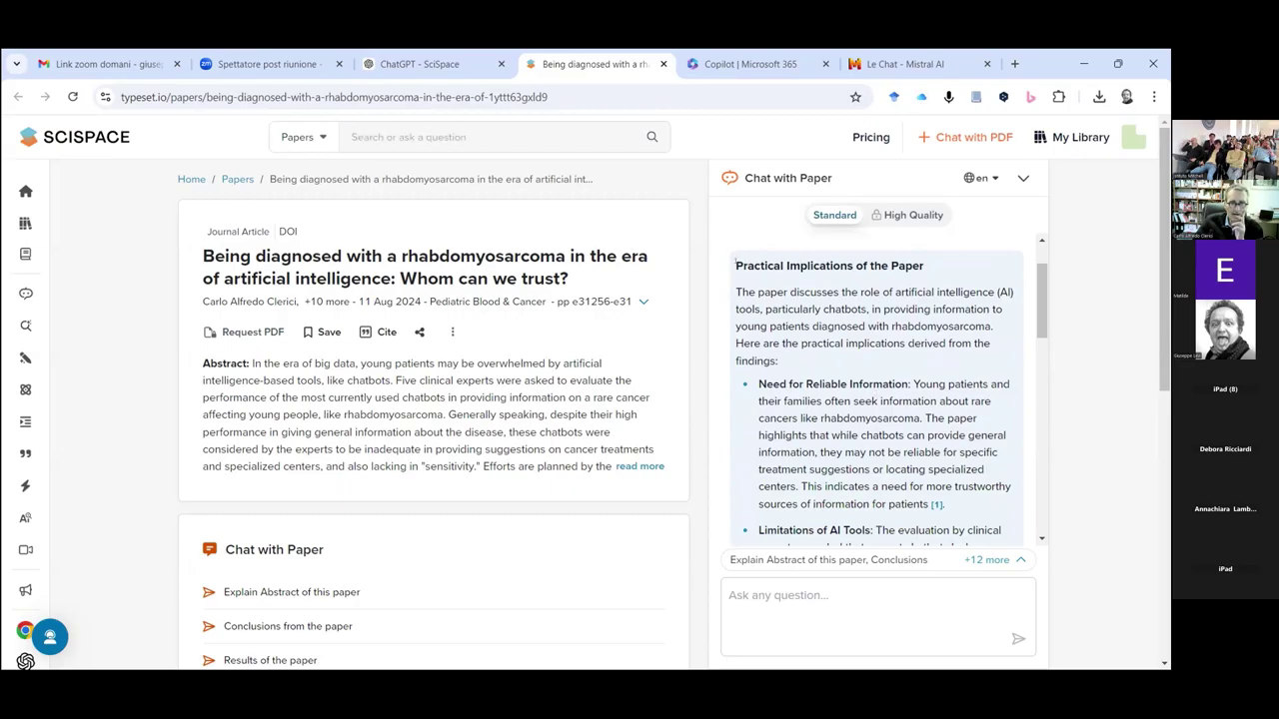
pyautogui.moveTo(730, 258)
pyautogui.mouseDown()
pyautogui.moveTo(809, 548)
pyautogui.moveTo(825, 330)
pyautogui.moveTo(870, 313)
pyautogui.moveTo(865, 336)
pyautogui.mouseUp()
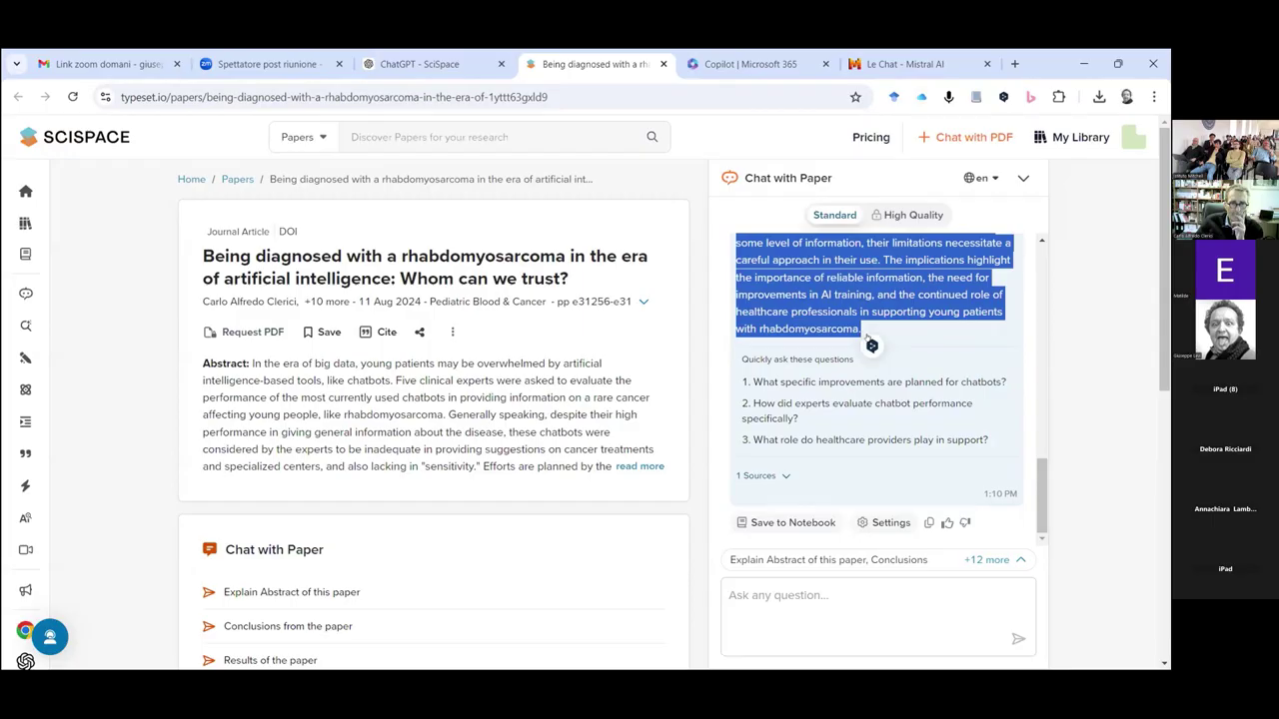
pyautogui.click(1014, 63)
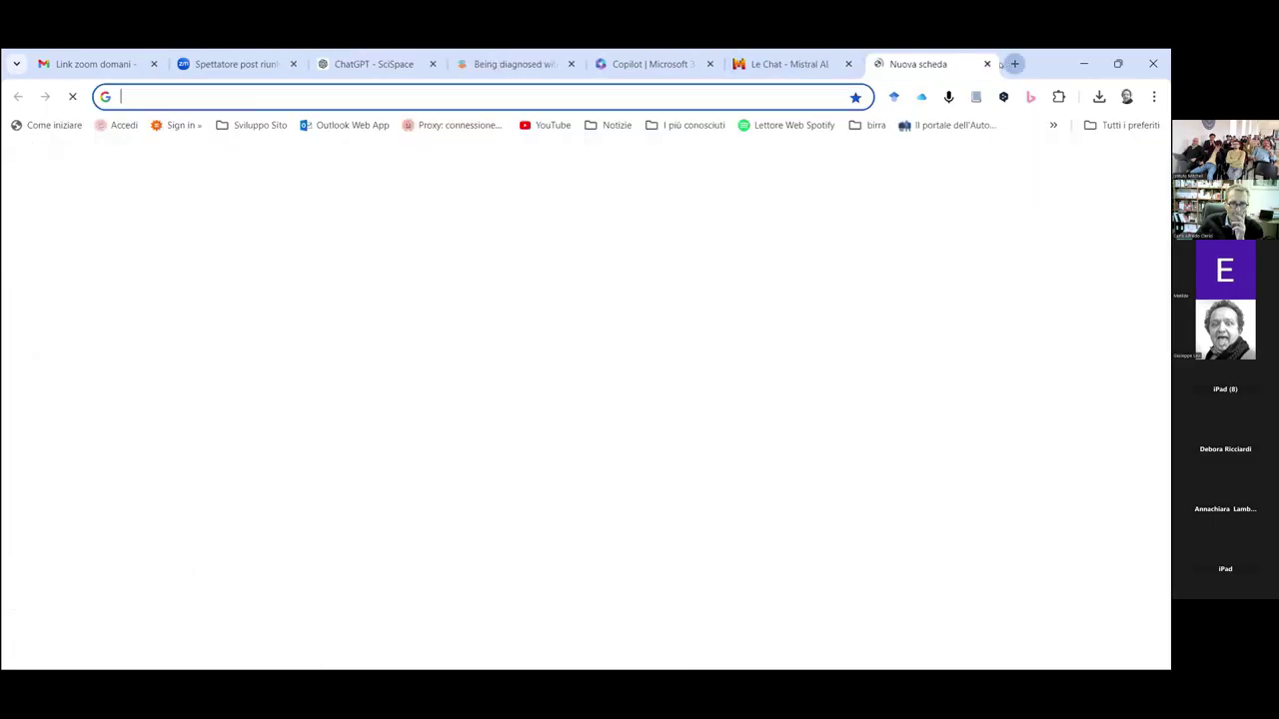
pyautogui.click(737, 99)
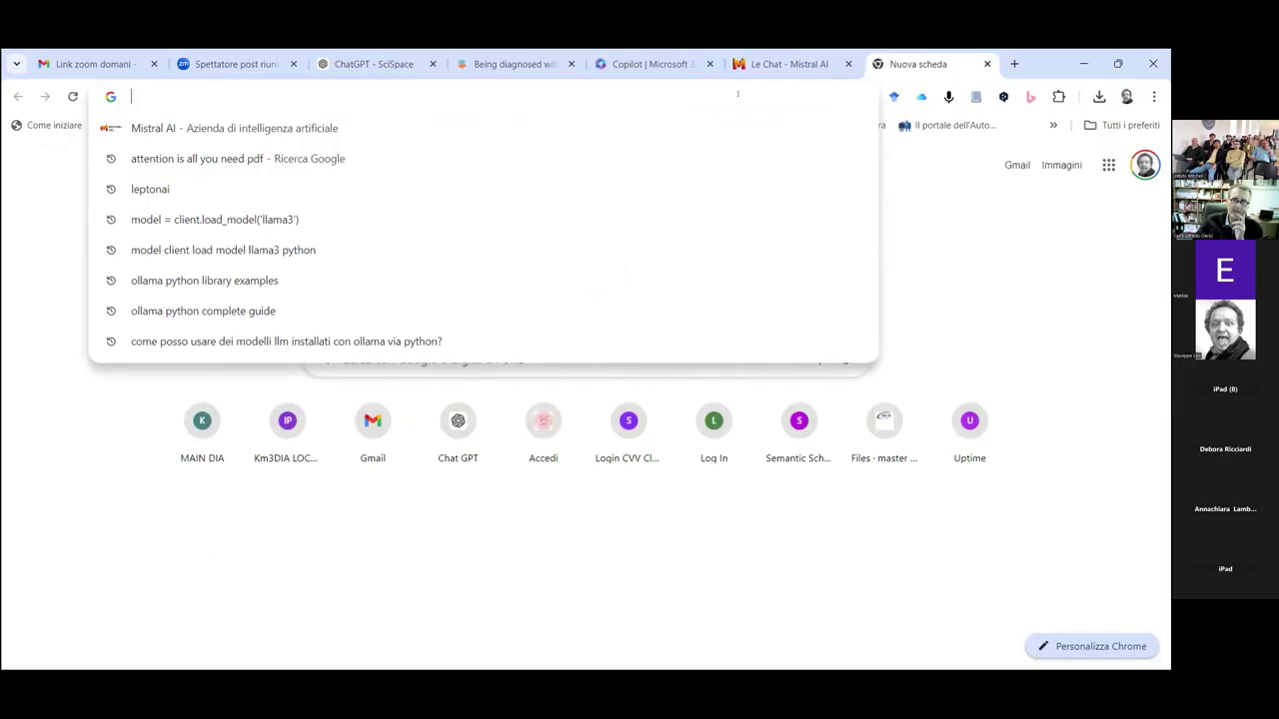
pyautogui.write('deepl.com')
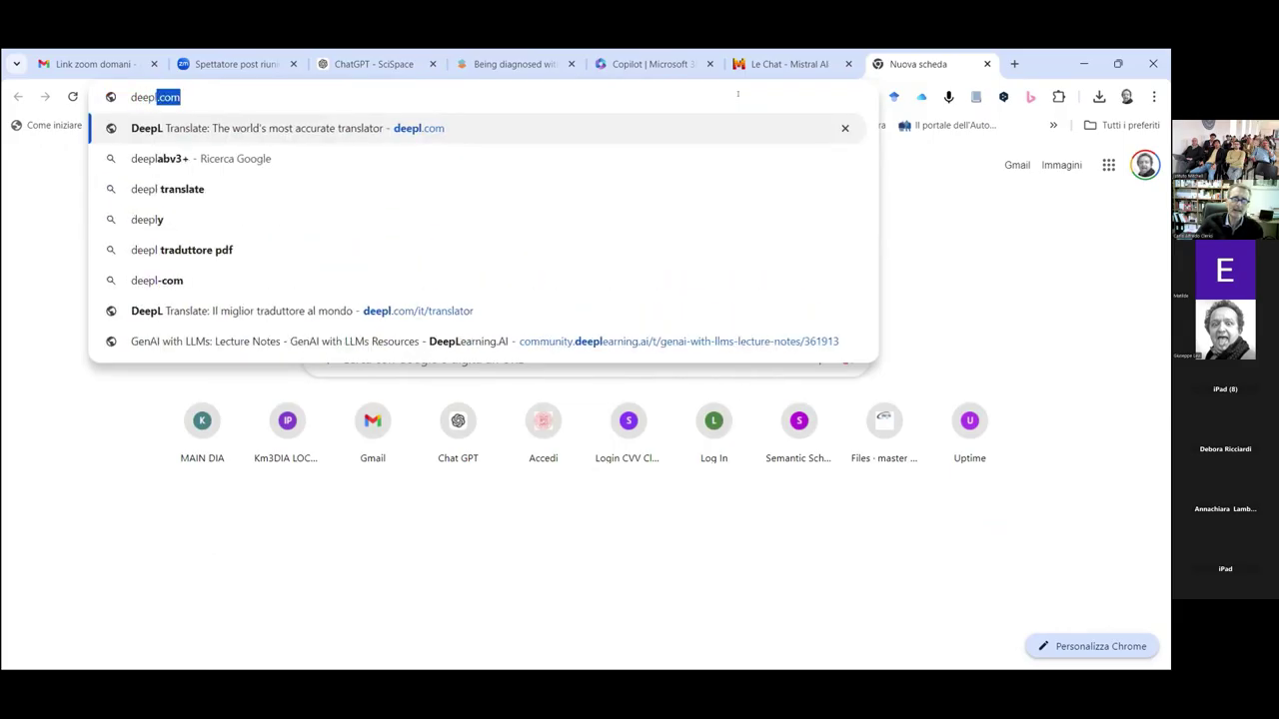
pyautogui.press('Return')
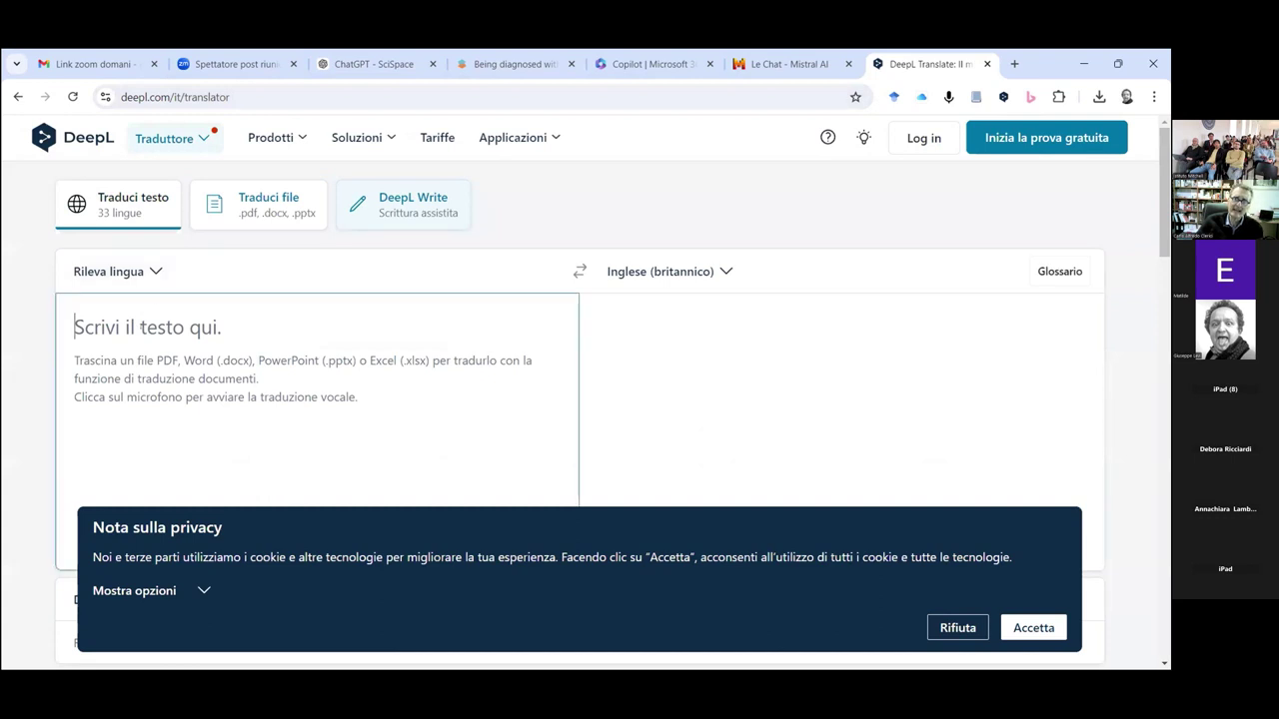
# Step: Translate the copied answer from English into Italian, accepting the cookie notice, and request a summary of the translation
pyautogui.hotkey('ctrl', 'v')
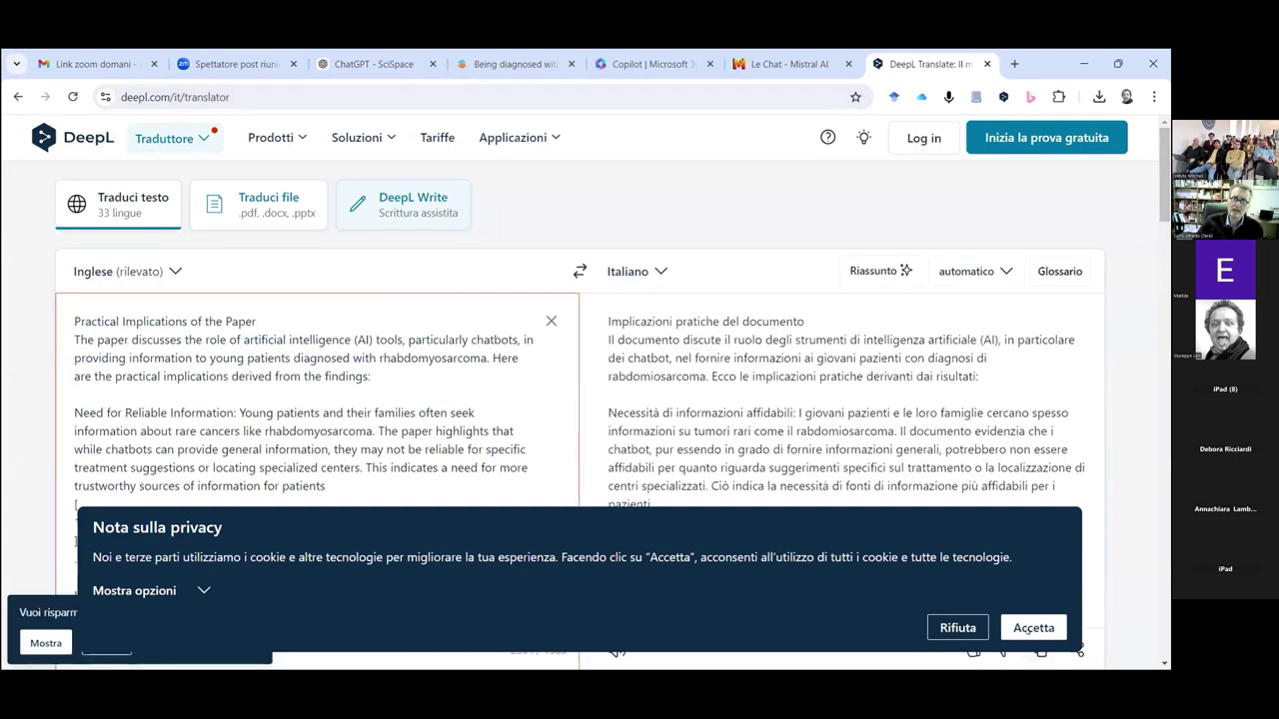
pyautogui.click(1033, 627)
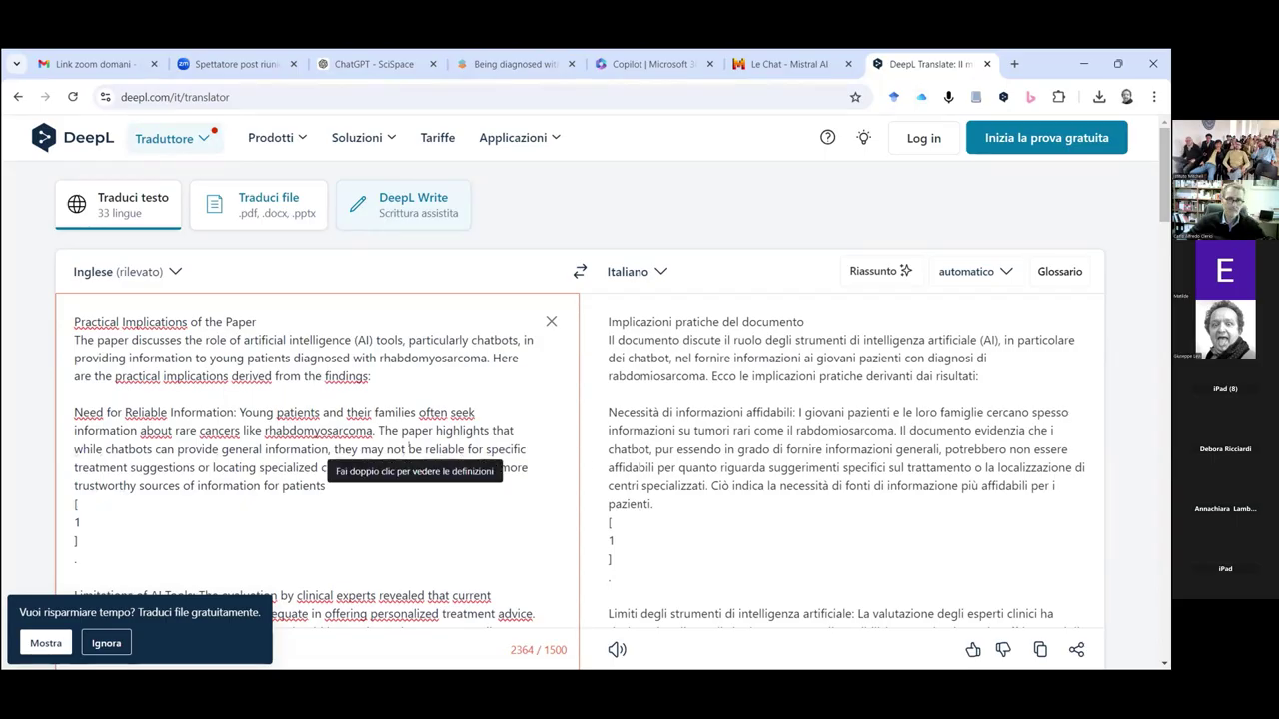
pyautogui.click(874, 272)
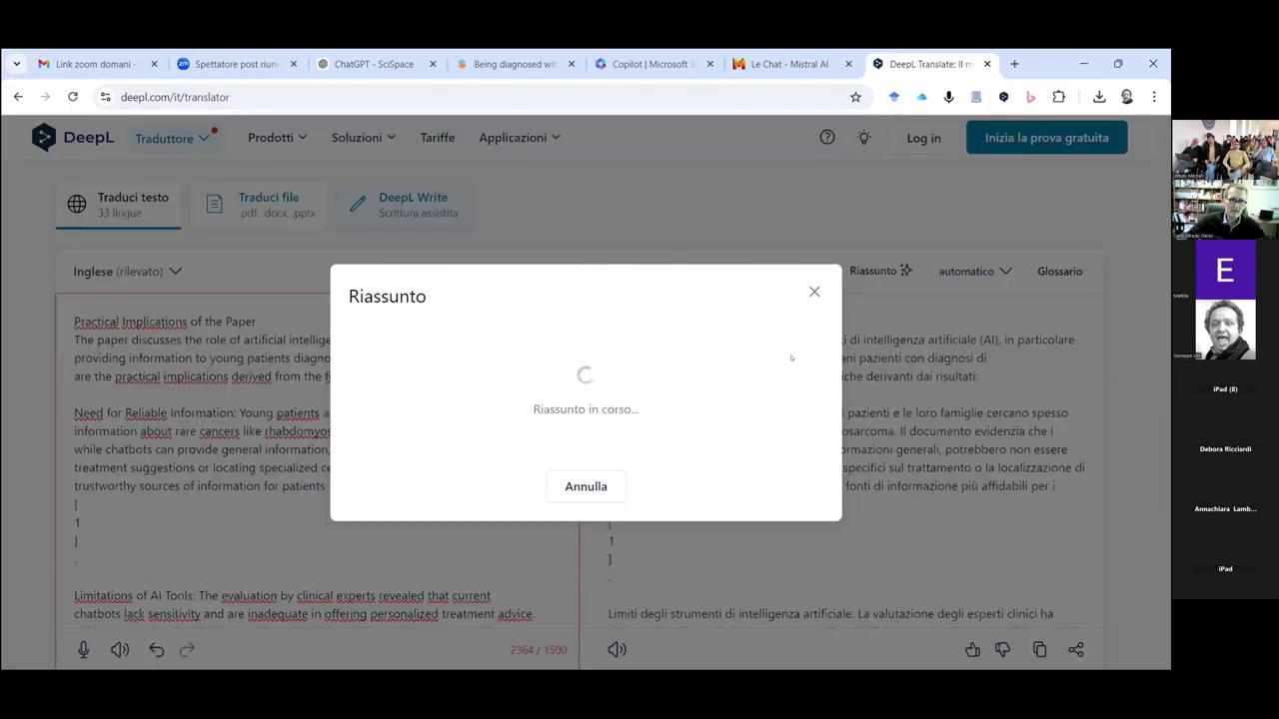